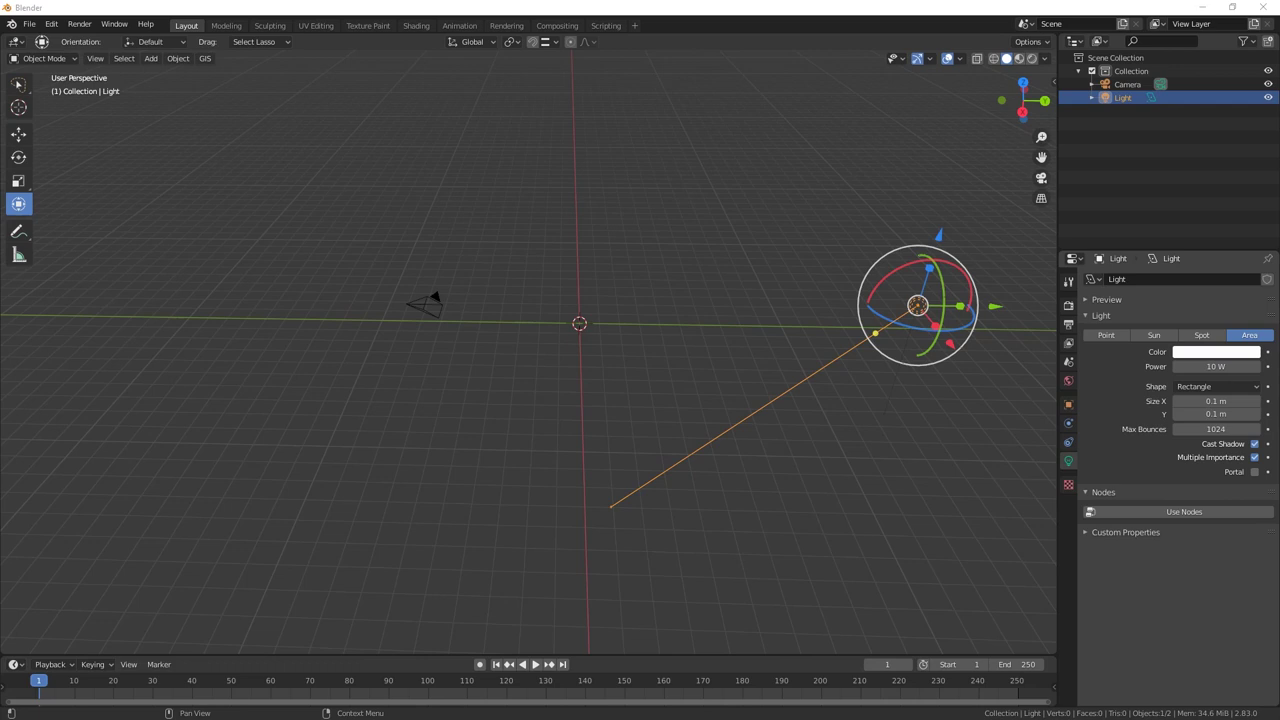
Turn on the Screencast Keys display in the sidebar and return to the light's transform values
{"action": "mouse_move", "coordinate": [591, 409]}
{"action": "middle_mouse_down"}
{"action": "mouse_move", "coordinate": [604, 384]}
{"action": "mouse_move", "coordinate": [589, 414]}
{"action": "mouse_move", "coordinate": [605, 430]}
{"action": "middle_mouse_up"}
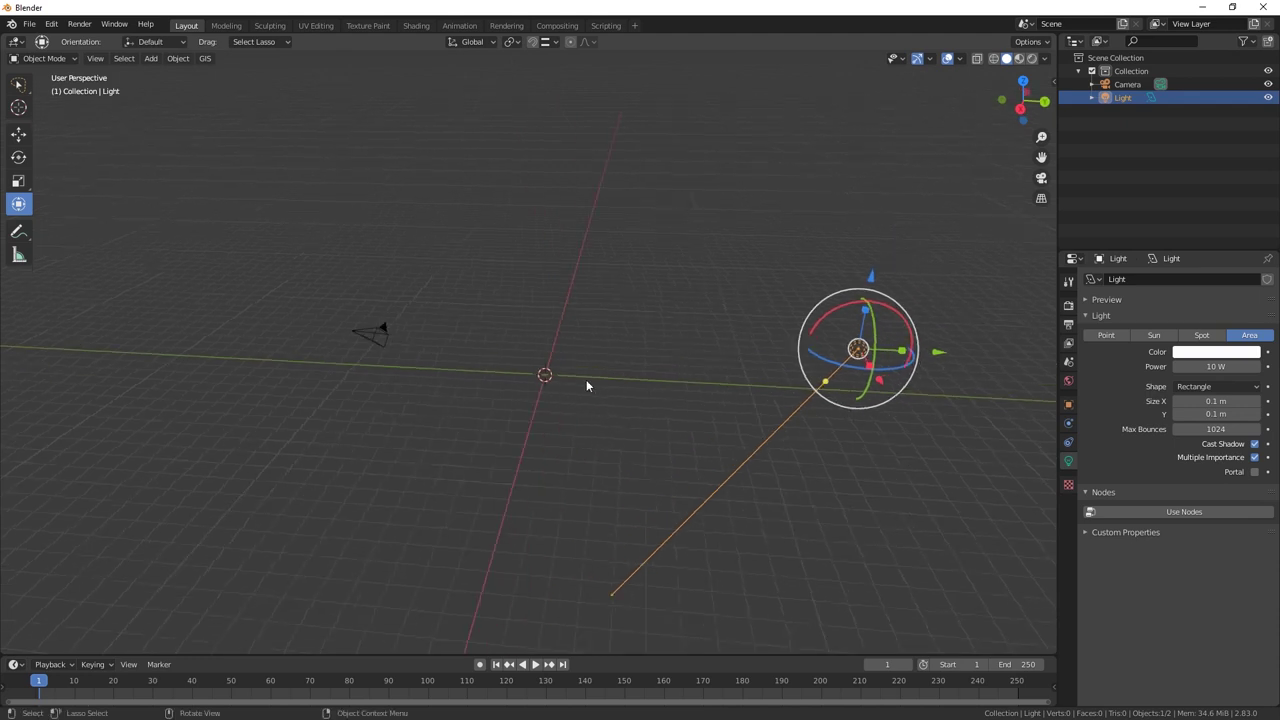
{"action": "left_click", "coordinate": [1050, 80]}
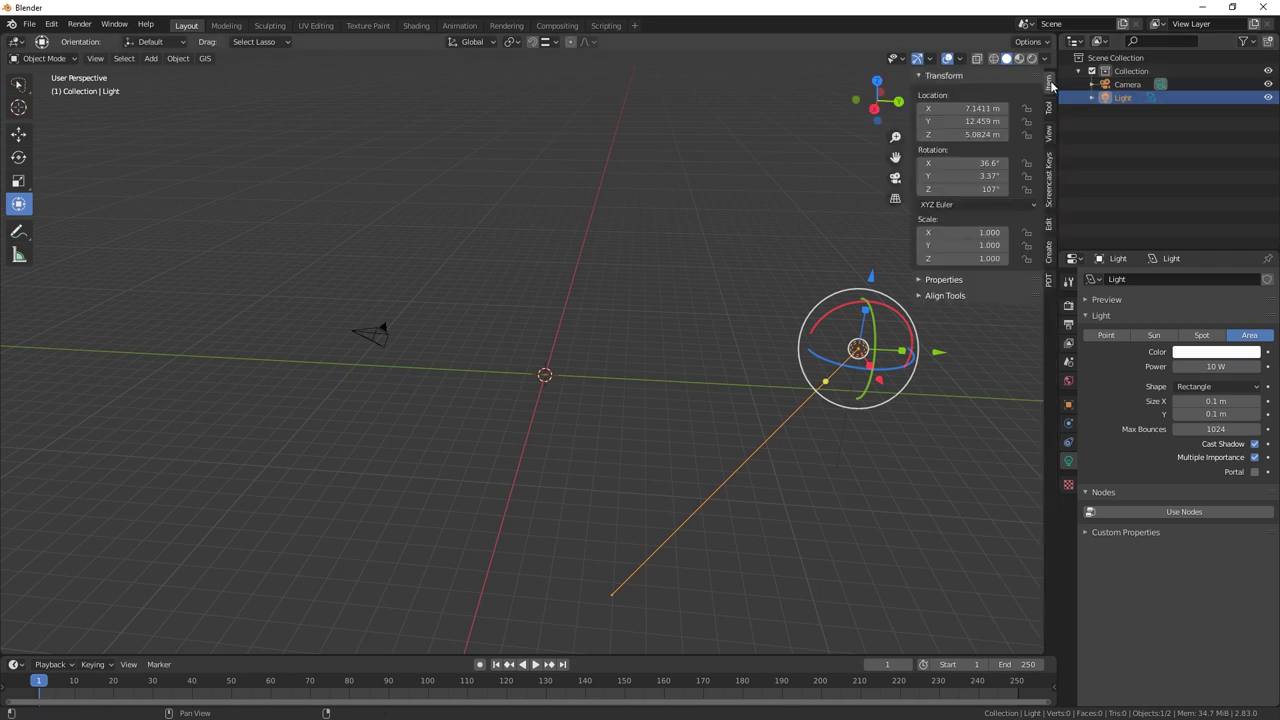
{"action": "left_click", "coordinate": [1048, 180]}
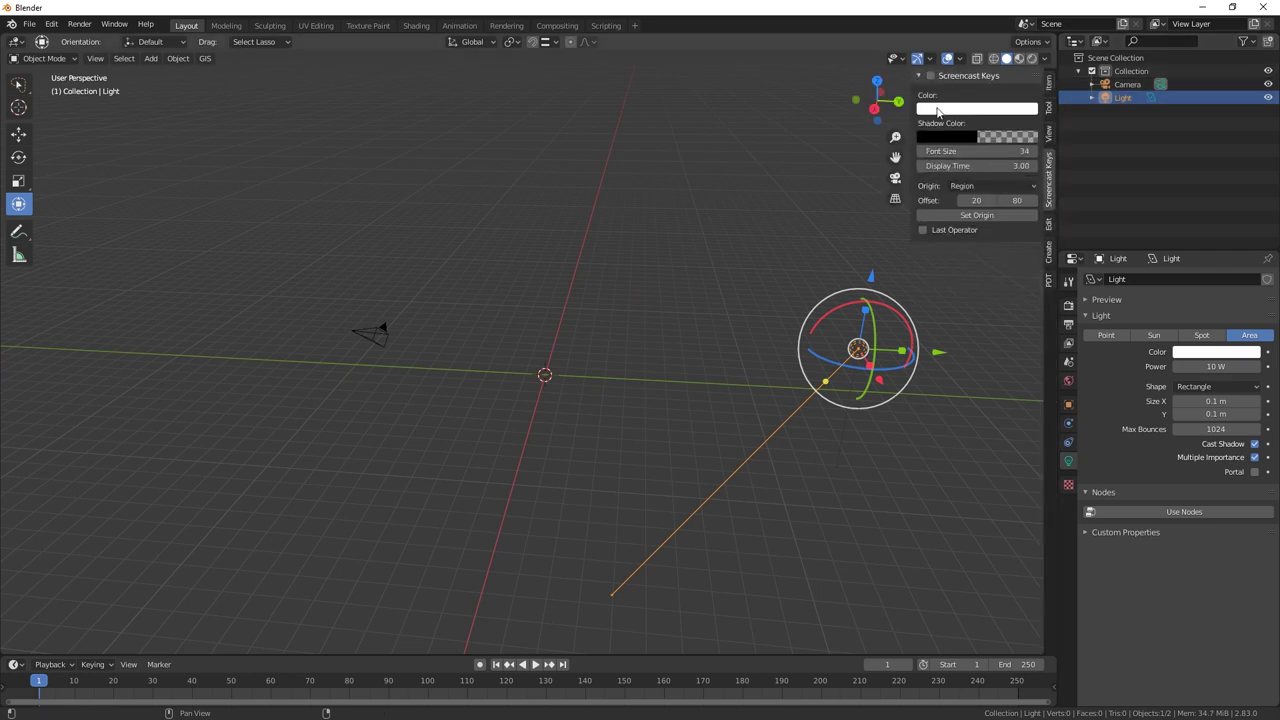
{"action": "left_click", "coordinate": [1048, 80]}
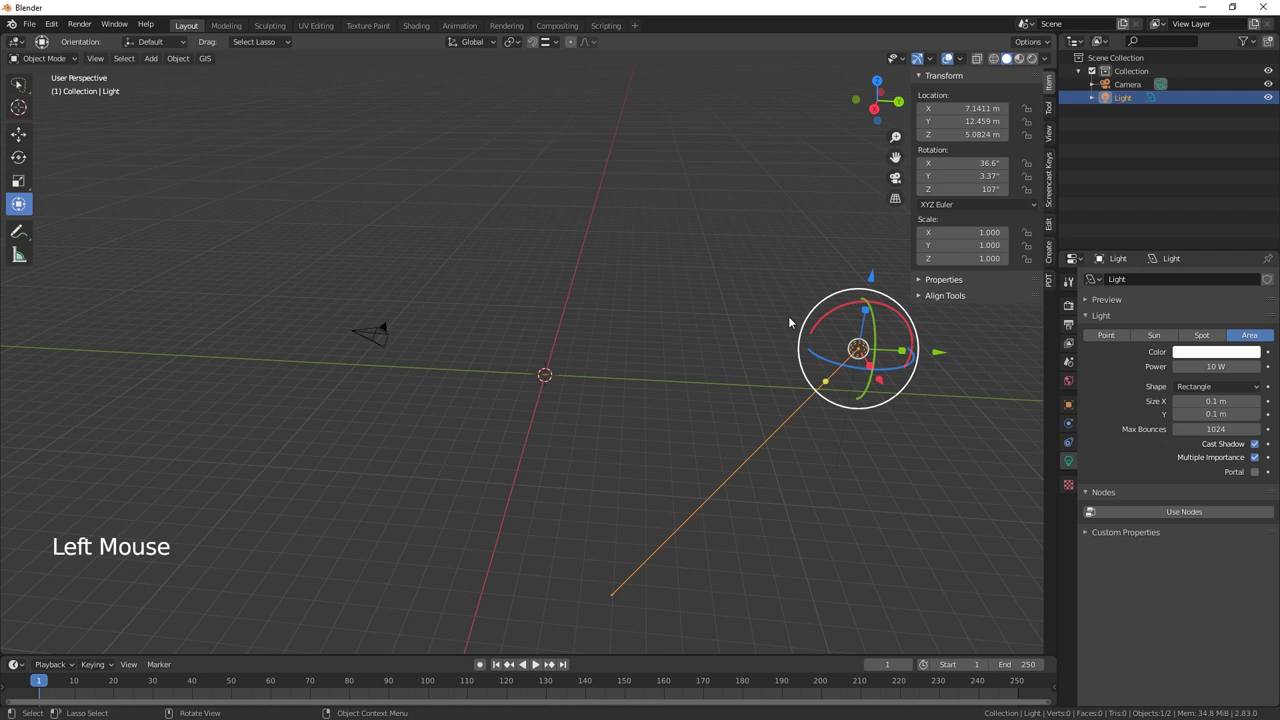
Add a cube and scale it into a thin upright slab about 0.35 × 3.08 × 5.85 m
{"action": "key", "text": "shift+a"}
{"action": "mouse_move", "coordinate": [486, 348]}
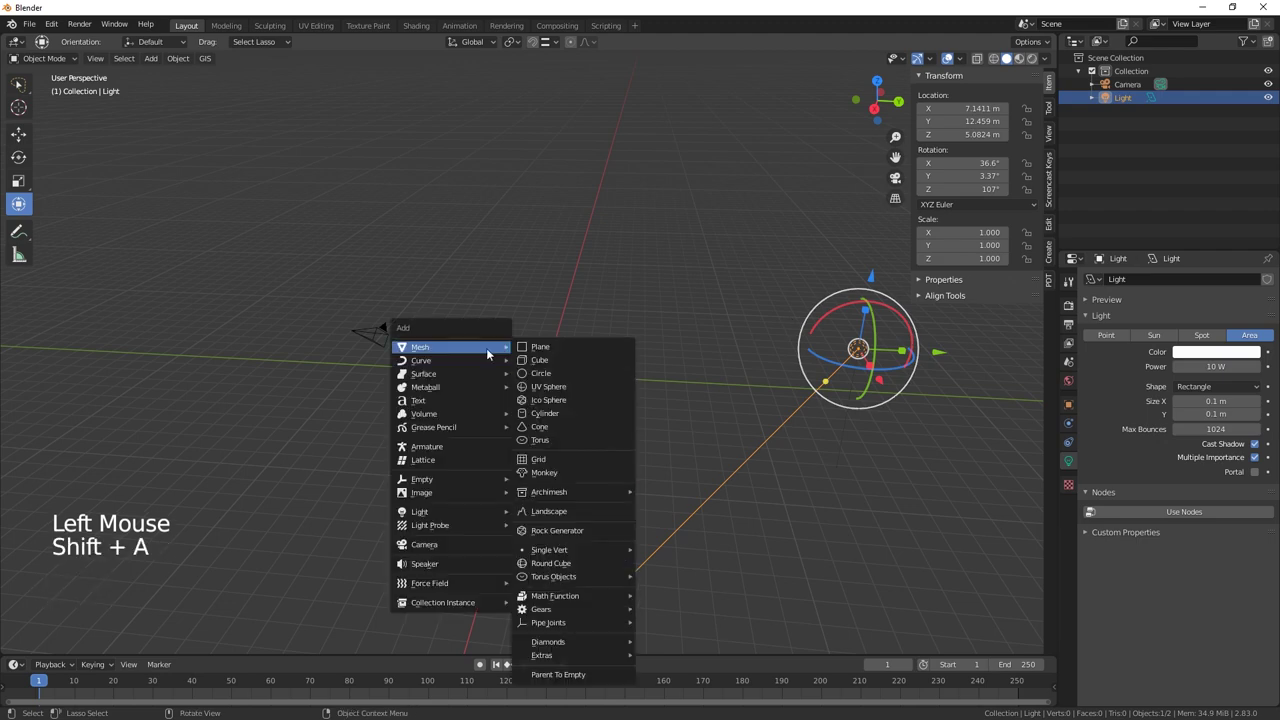
{"action": "left_click", "coordinate": [543, 359]}
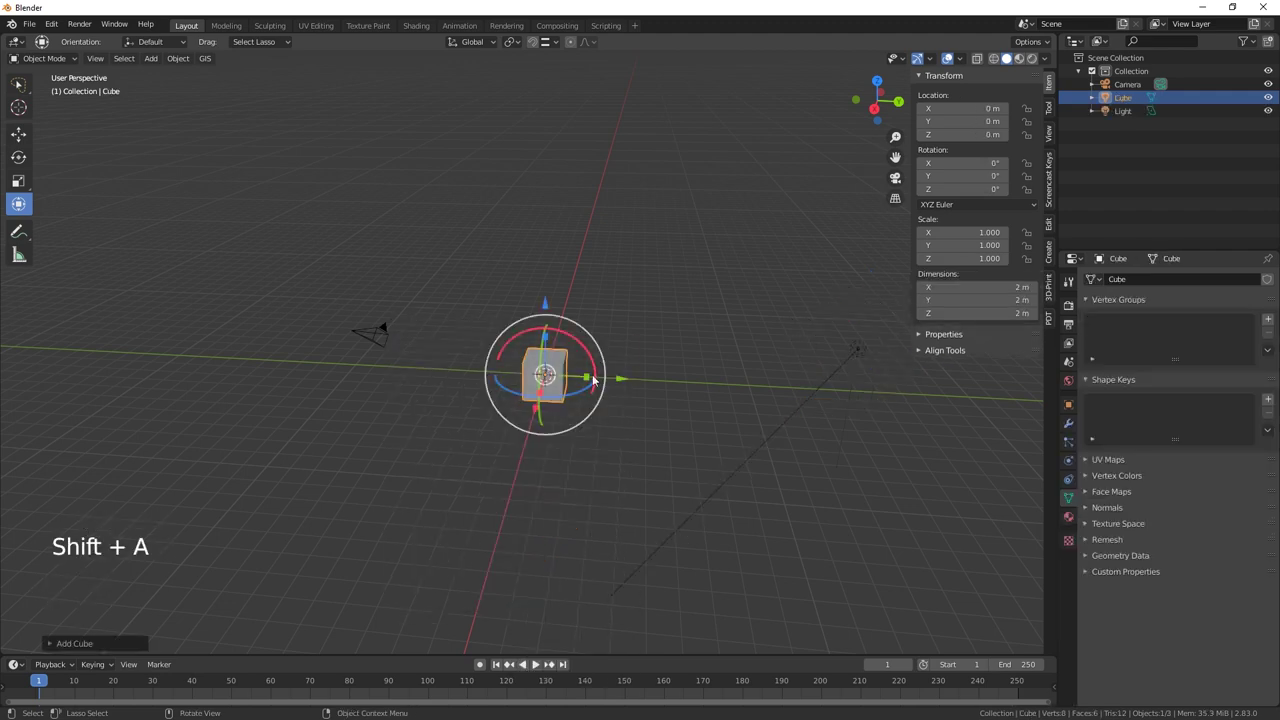
{"action": "mouse_move", "coordinate": [543, 359]}
{"action": "middle_mouse_down"}
{"action": "mouse_move", "coordinate": [616, 428]}
{"action": "mouse_move", "coordinate": [558, 340]}
{"action": "middle_mouse_up"}
{"action": "left_click_drag", "start_coordinate": [540, 332], "coordinate": [543, 272]}
{"action": "left_click_drag", "start_coordinate": [578, 372], "coordinate": [537, 375]}
{"action": "key", "text": "ctrl+z"}
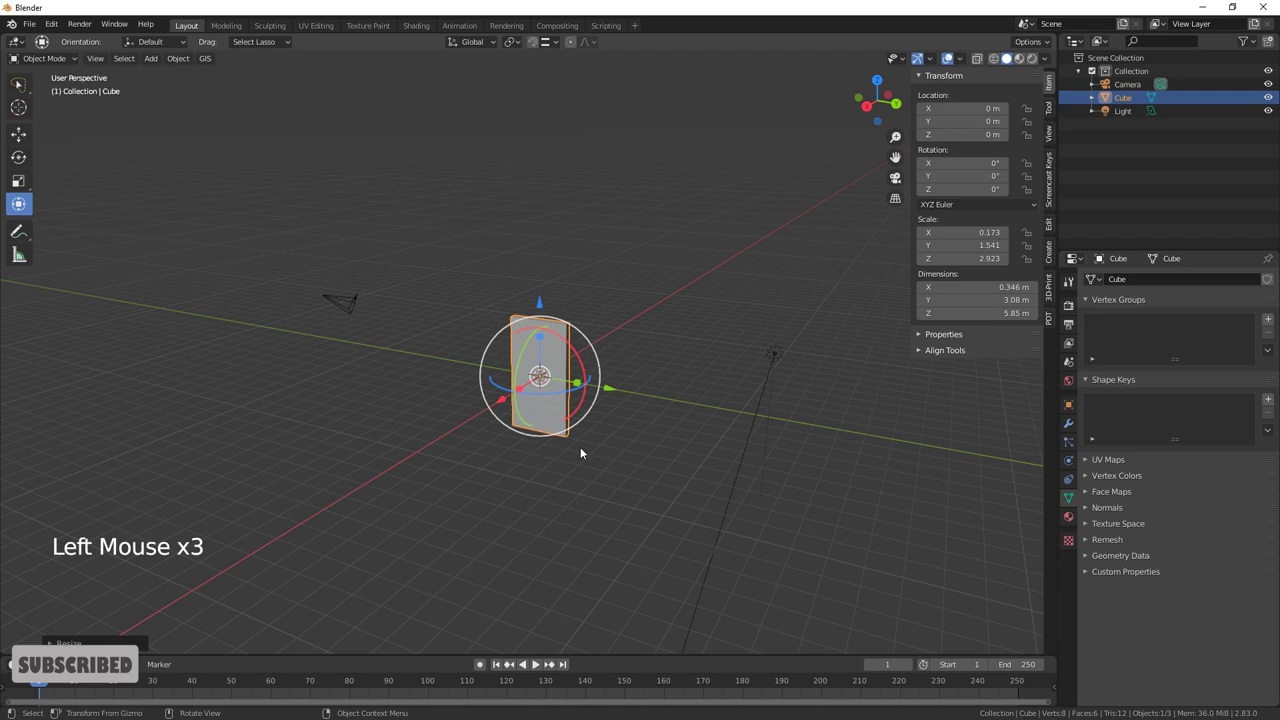
Enable Collision physics on the upright slab
{"action": "key", "text": "KP_Decimal"}
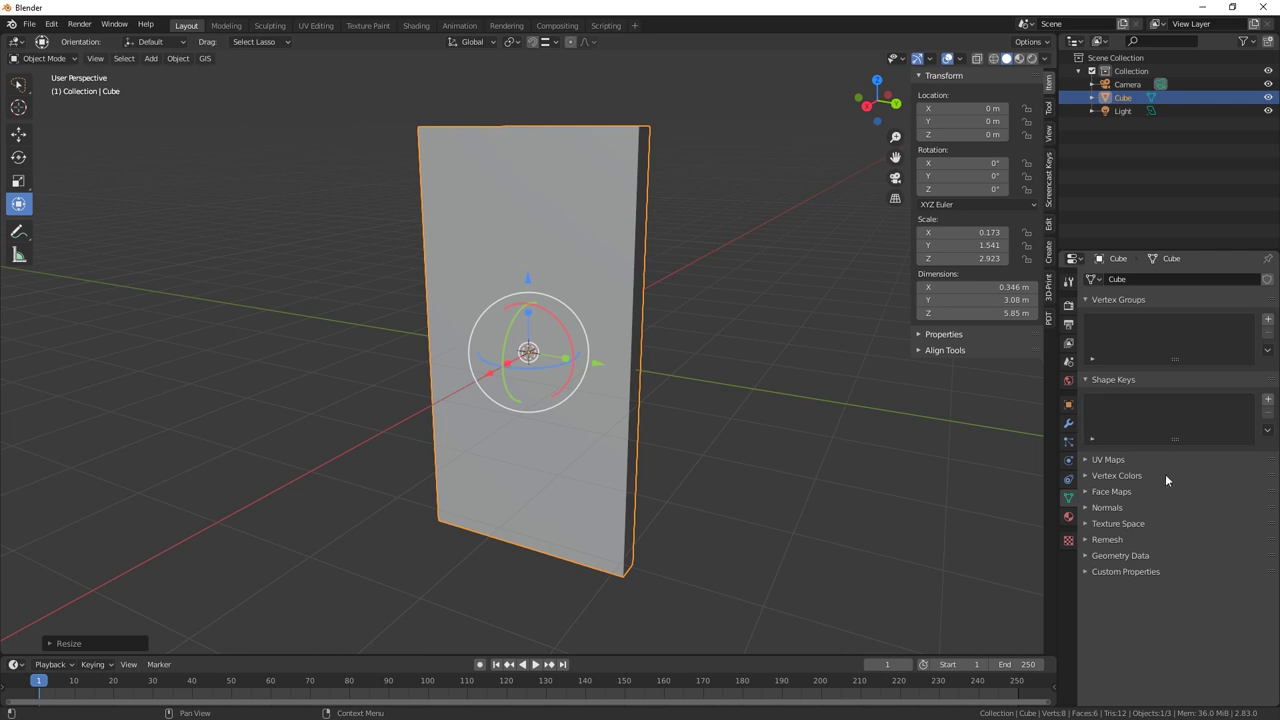
{"action": "left_click", "coordinate": [1068, 423]}
{"action": "left_click", "coordinate": [1068, 423]}
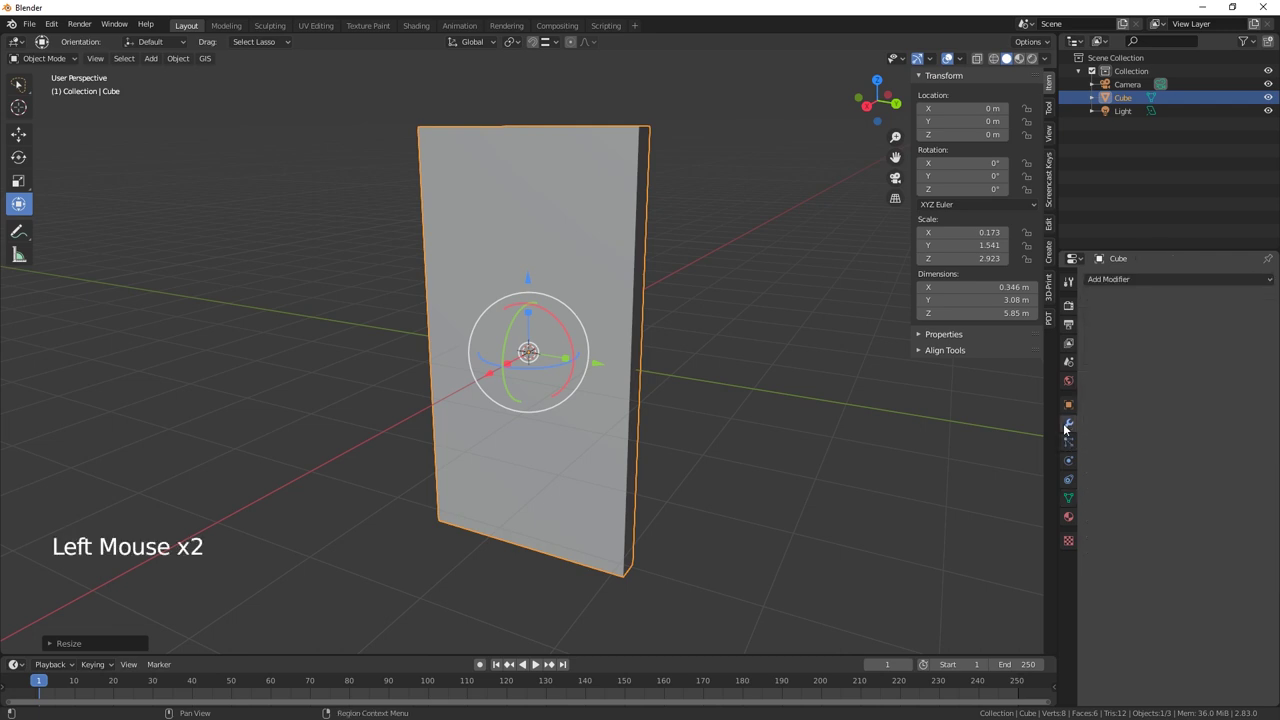
{"action": "left_click", "coordinate": [1068, 478]}
{"action": "left_click", "coordinate": [1134, 310]}
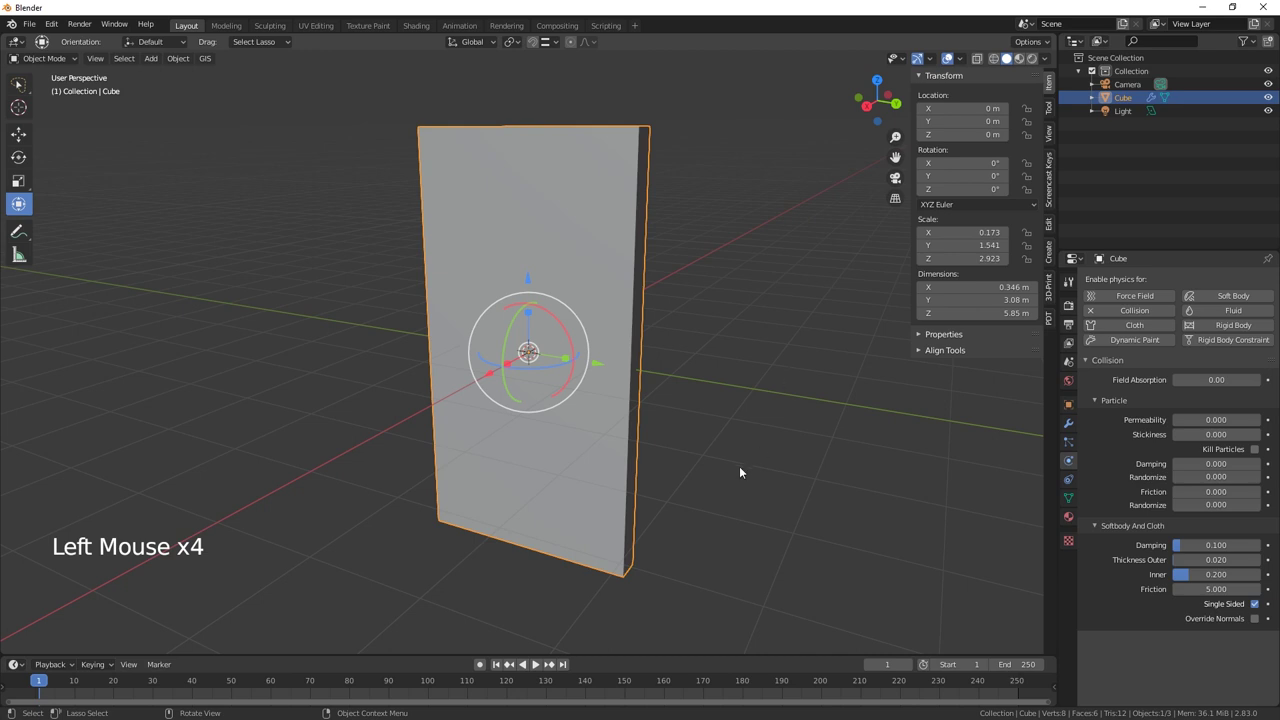
Add a plane at the origin and rotate it 90° about the Y axis so it stands upright
{"action": "key", "text": "shift+a"}
{"action": "mouse_move", "coordinate": [728, 449]}
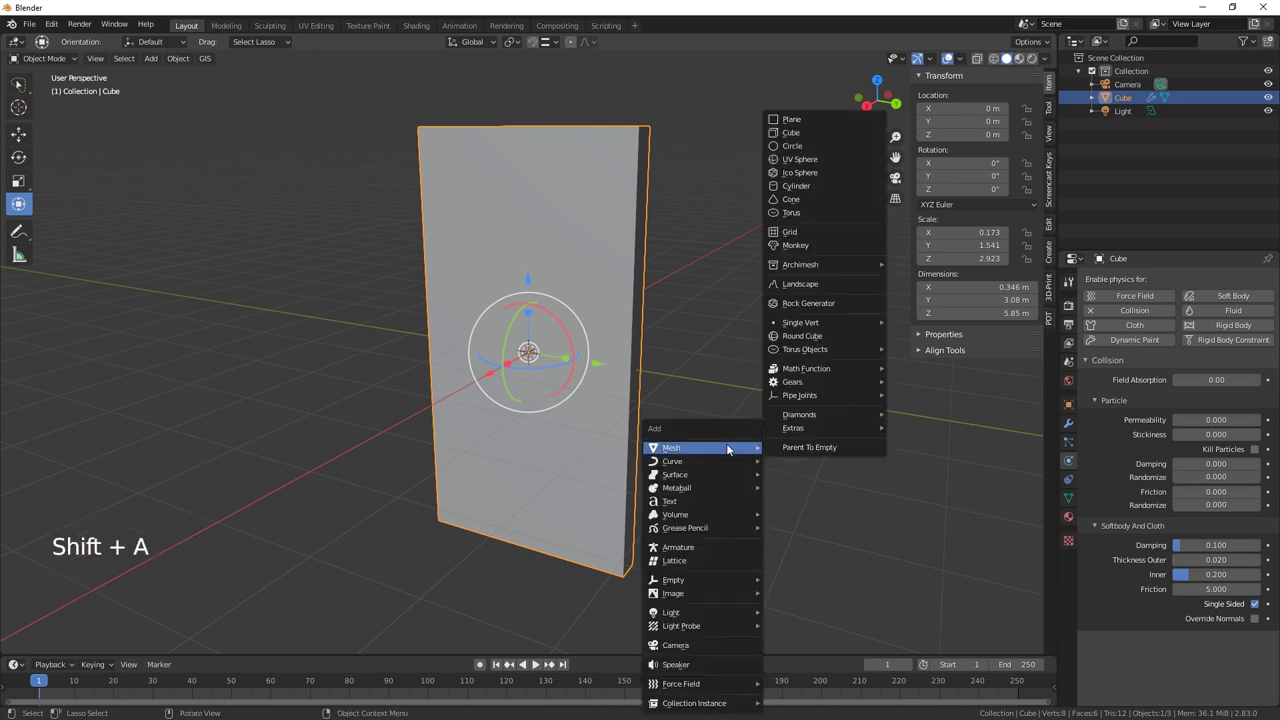
{"action": "left_click", "coordinate": [818, 122]}
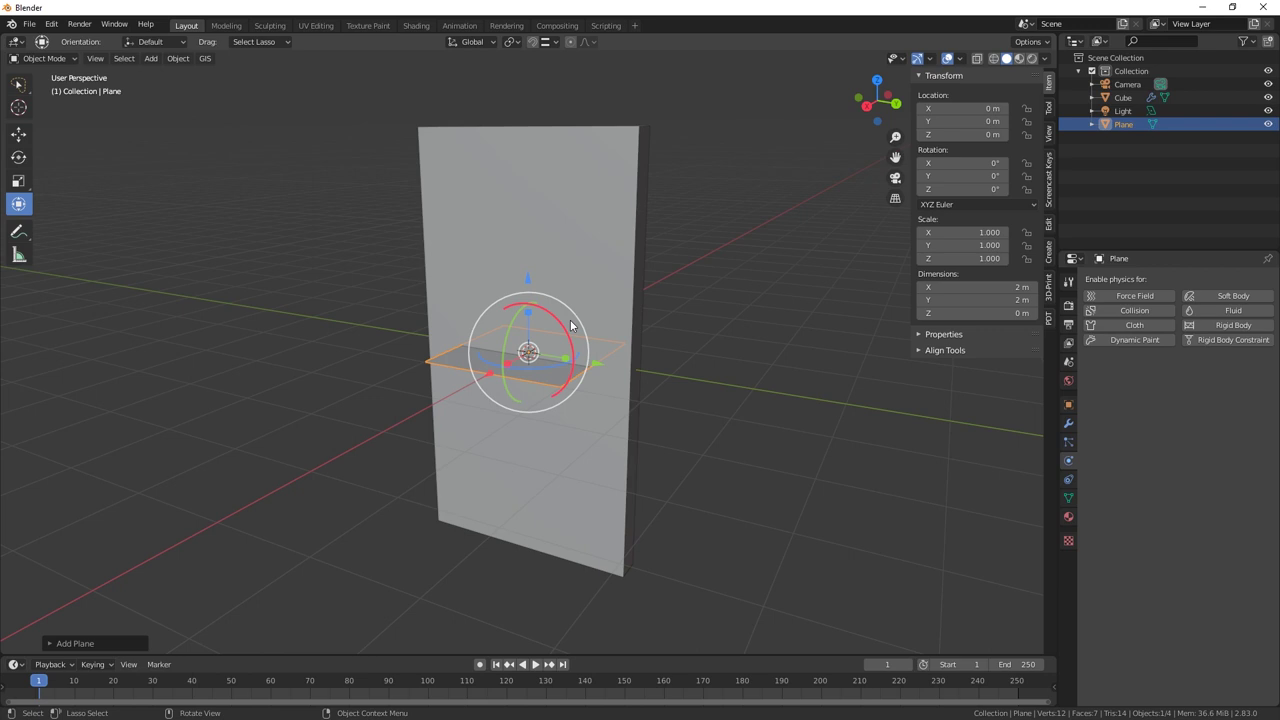
{"action": "key", "text": "r"}
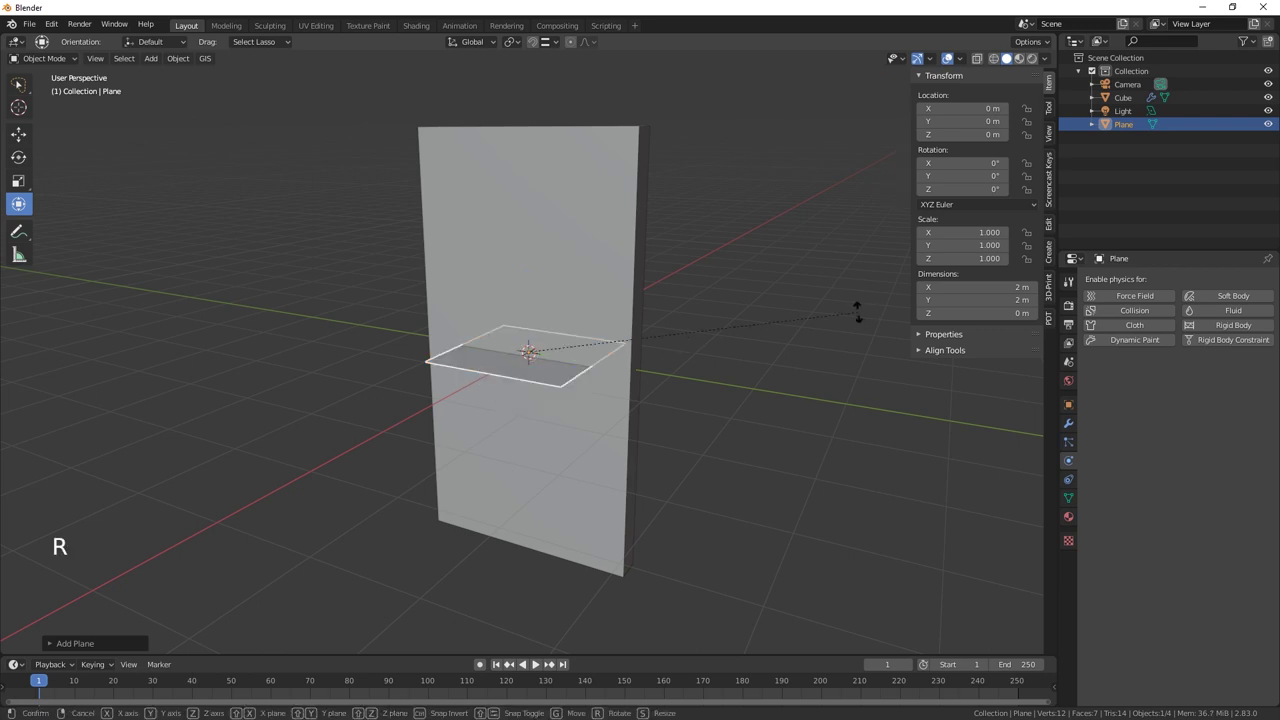
{"action": "key", "text": "y"}
{"action": "key", "text": "9"}
{"action": "key", "text": "0"}
{"action": "key", "text": "Return"}
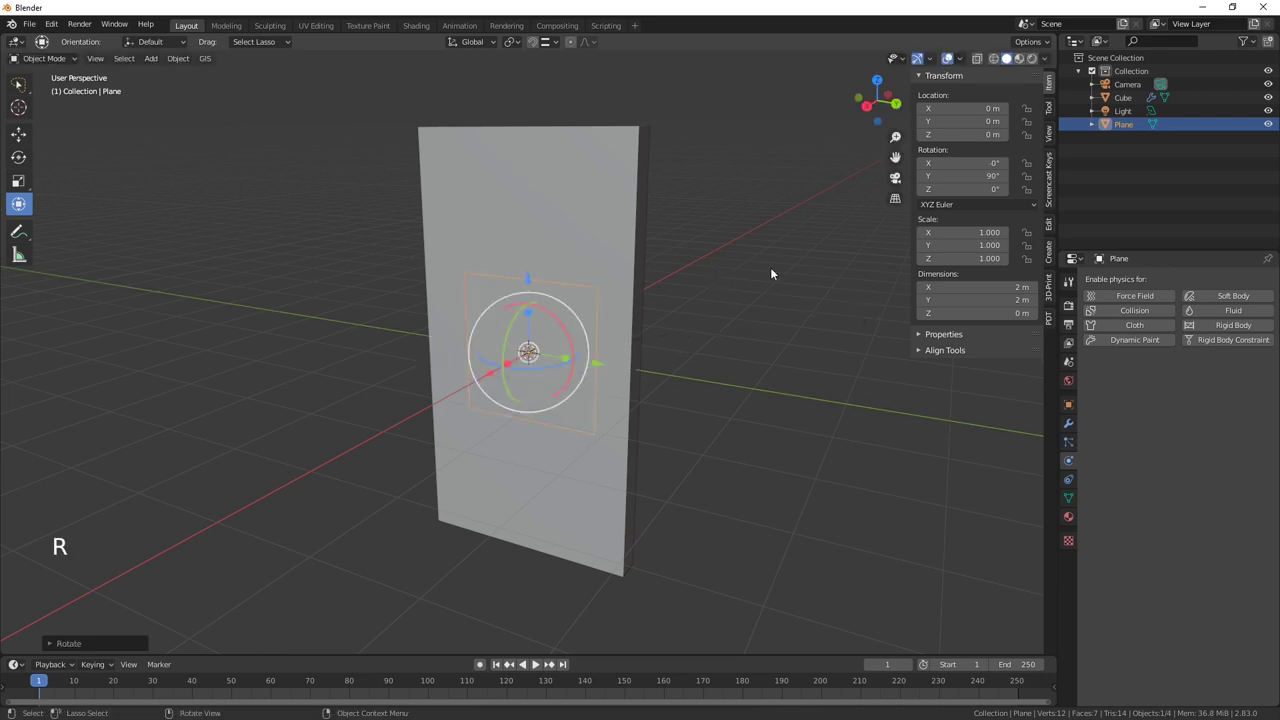
Stretch the plane to about 4.21 m along Y and move it in front of the slab, to about X 0.53 m, Z 0.70 m
{"action": "left_click_drag", "start_coordinate": [566, 357], "coordinate": [604, 364]}
{"action": "left_click_drag", "start_coordinate": [529, 277], "coordinate": [529, 234]}
{"action": "left_click_drag", "start_coordinate": [491, 320], "coordinate": [466, 330]}
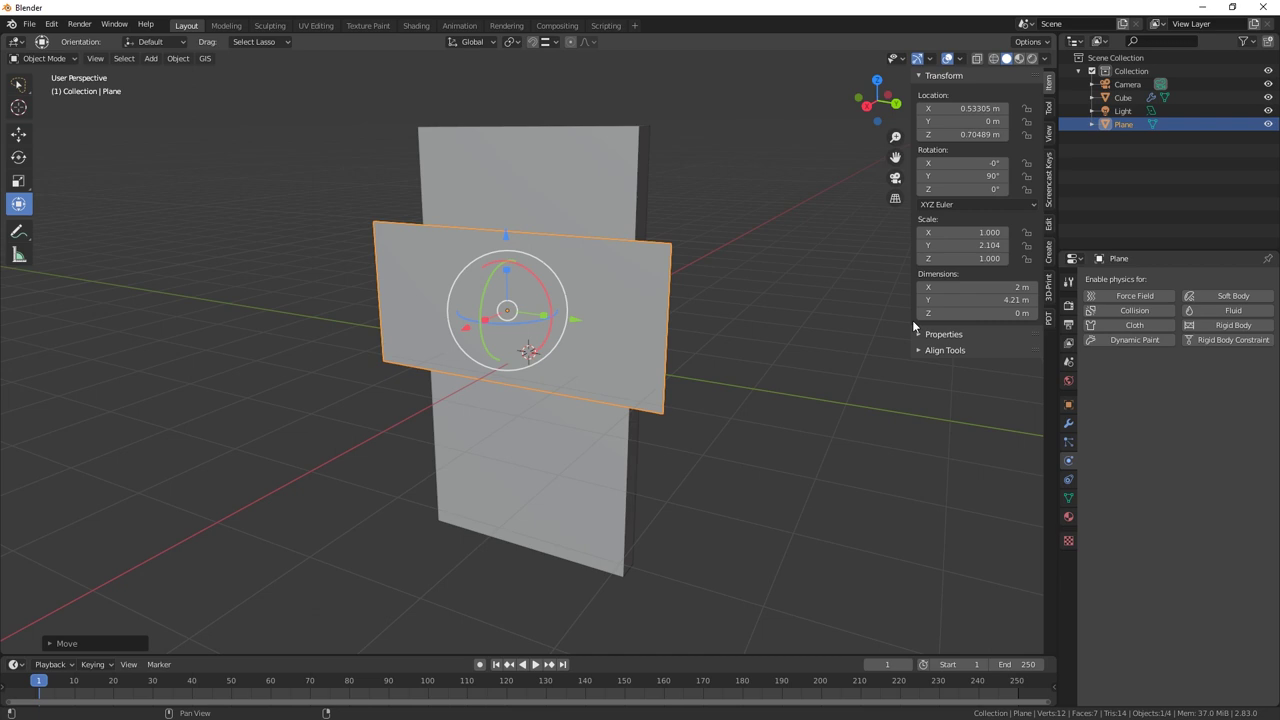
Subdivide the plane's face with 20 cuts and return to Object Mode
{"action": "key", "text": "Tab"}
{"action": "right_click", "coordinate": [610, 282]}
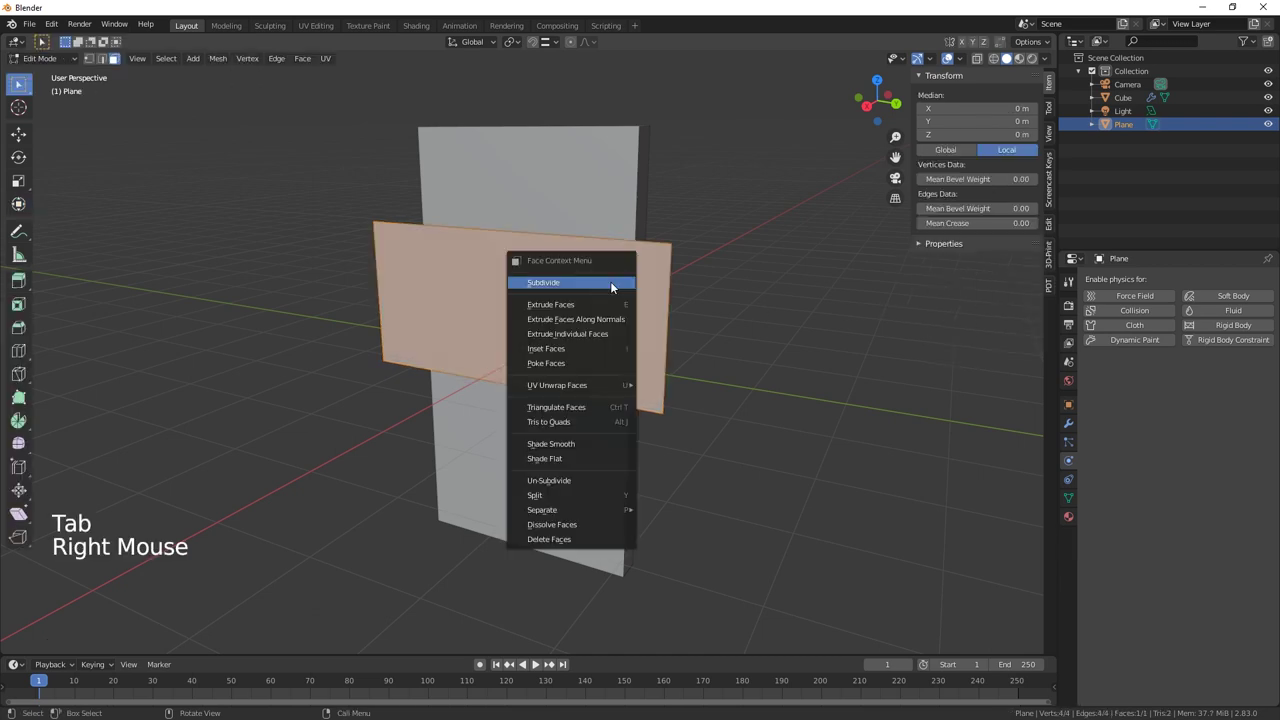
{"action": "left_click", "coordinate": [610, 282]}
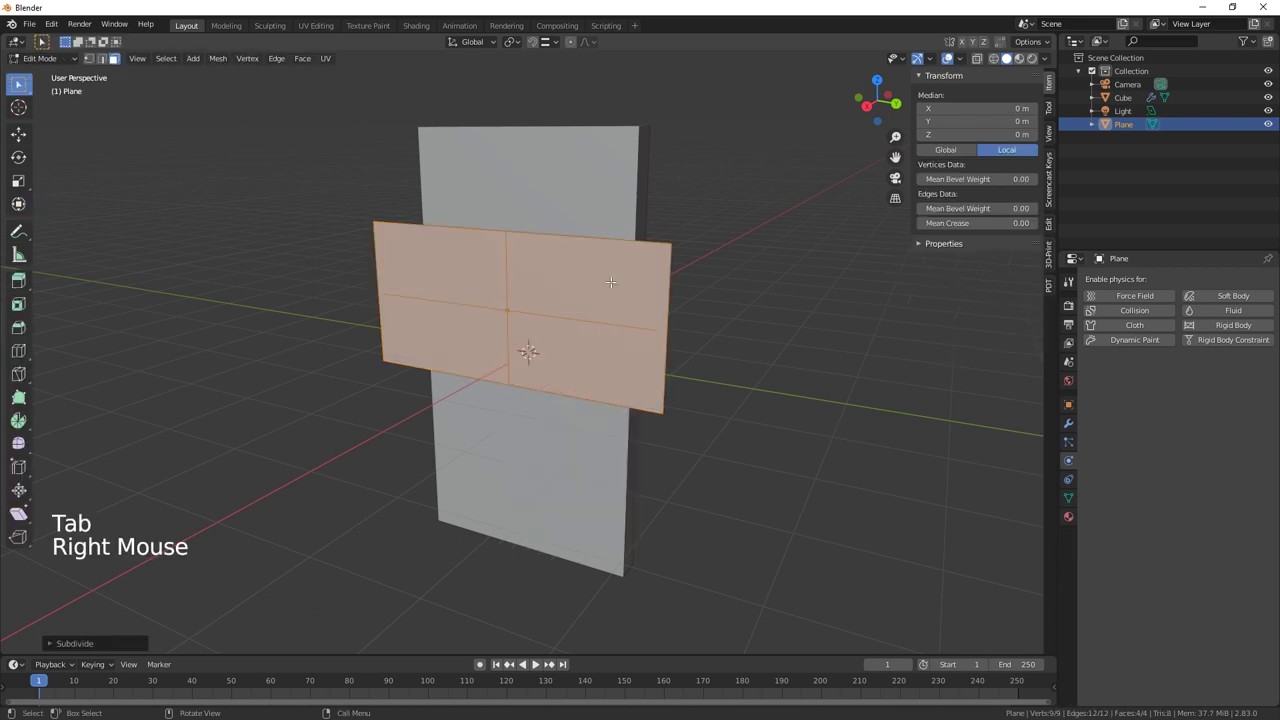
{"action": "left_click", "coordinate": [60, 643]}
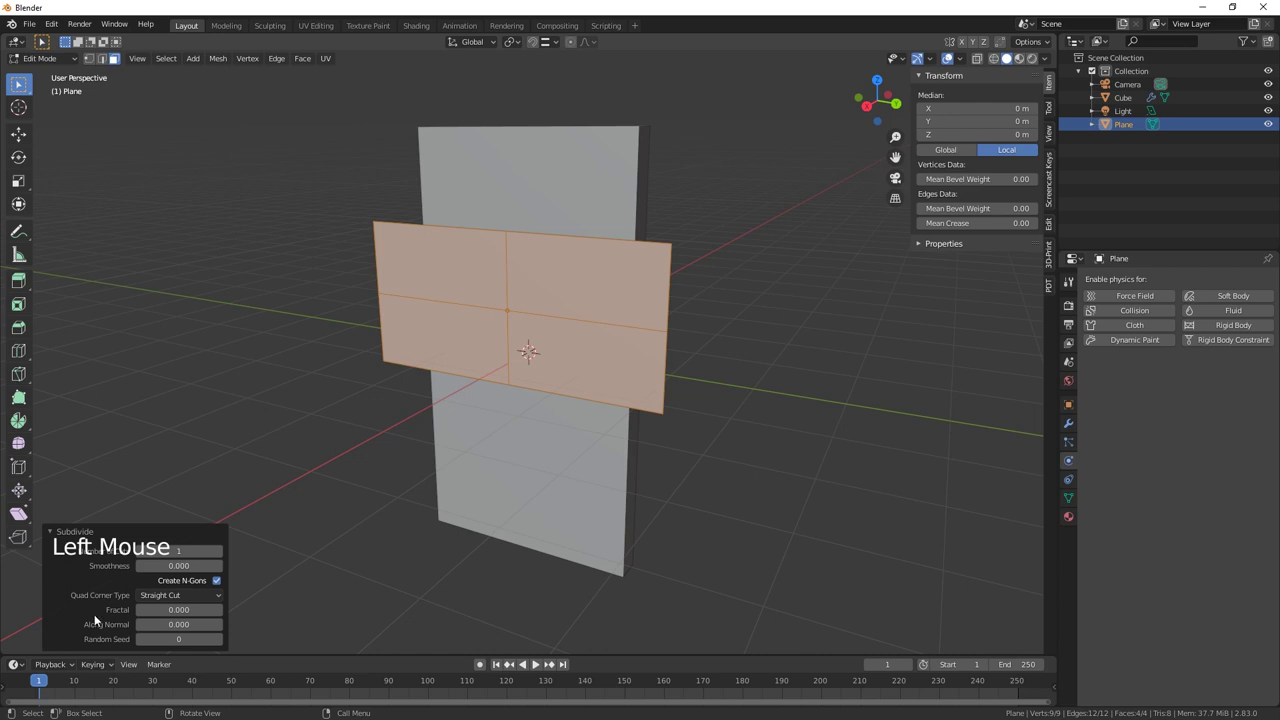
{"action": "double_click", "coordinate": [193, 550]}
{"action": "type", "text": "20"}
{"action": "key", "text": "Tab"}
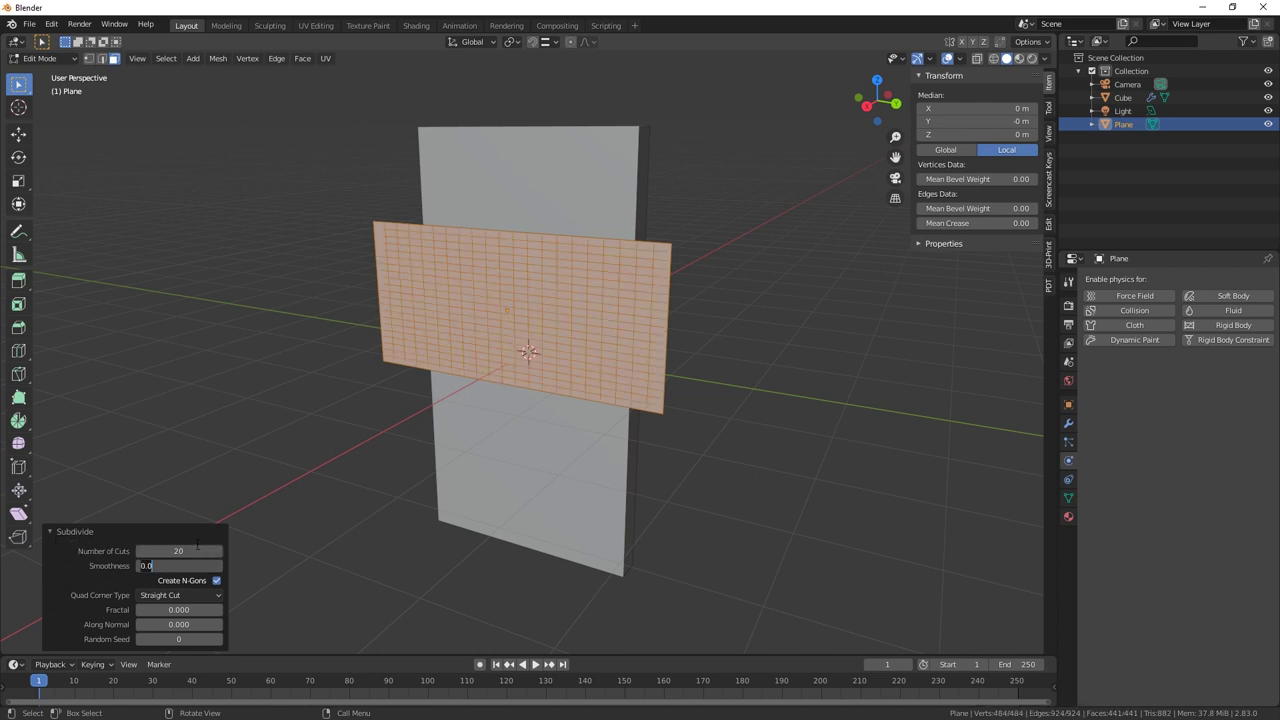
{"action": "key", "text": "Return"}
{"action": "key", "text": "Tab"}
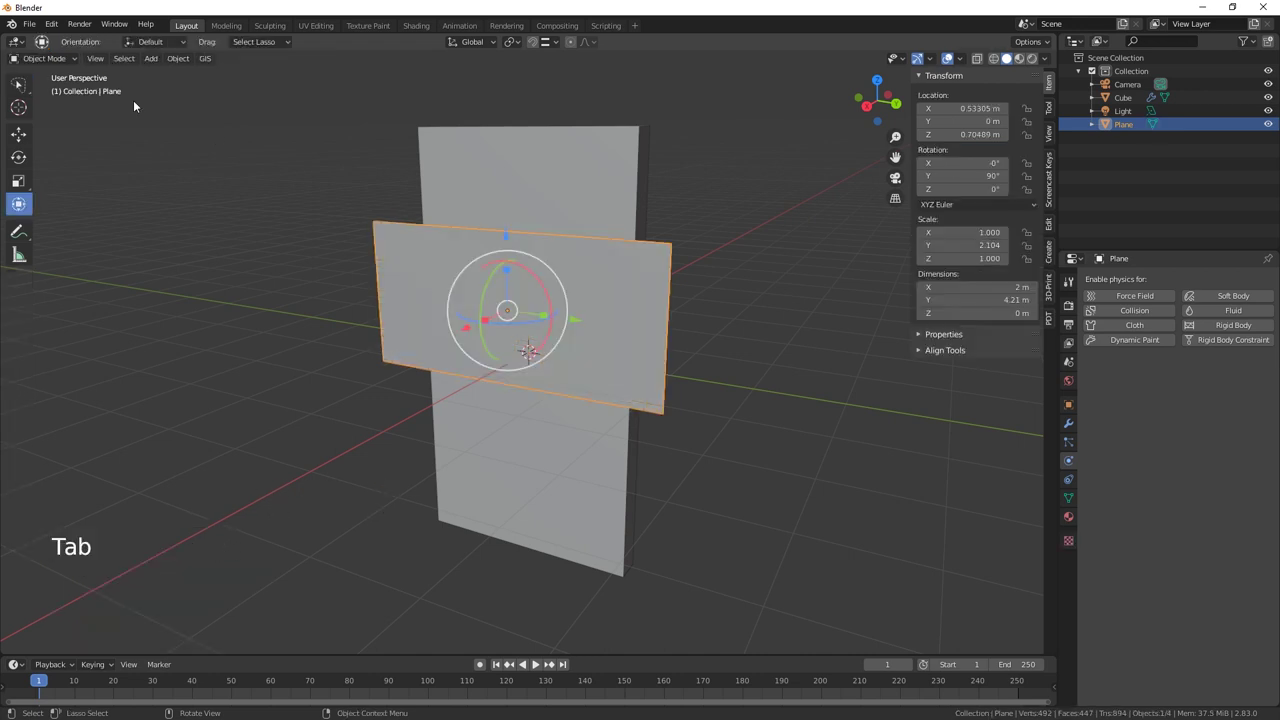
Switch the plane to Weight Paint mode and reduce the brush radius to 15 px
{"action": "key", "text": "Tab"}
{"action": "left_click", "coordinate": [40, 57]}
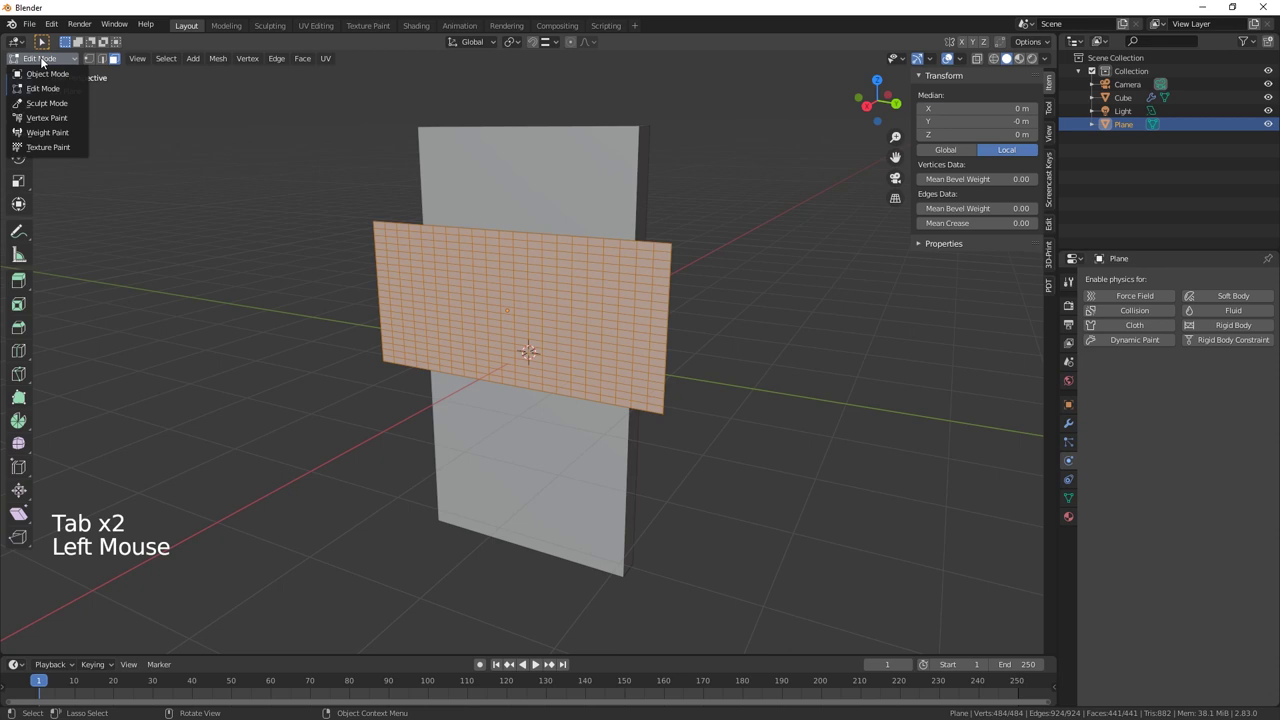
{"action": "left_click", "coordinate": [47, 132]}
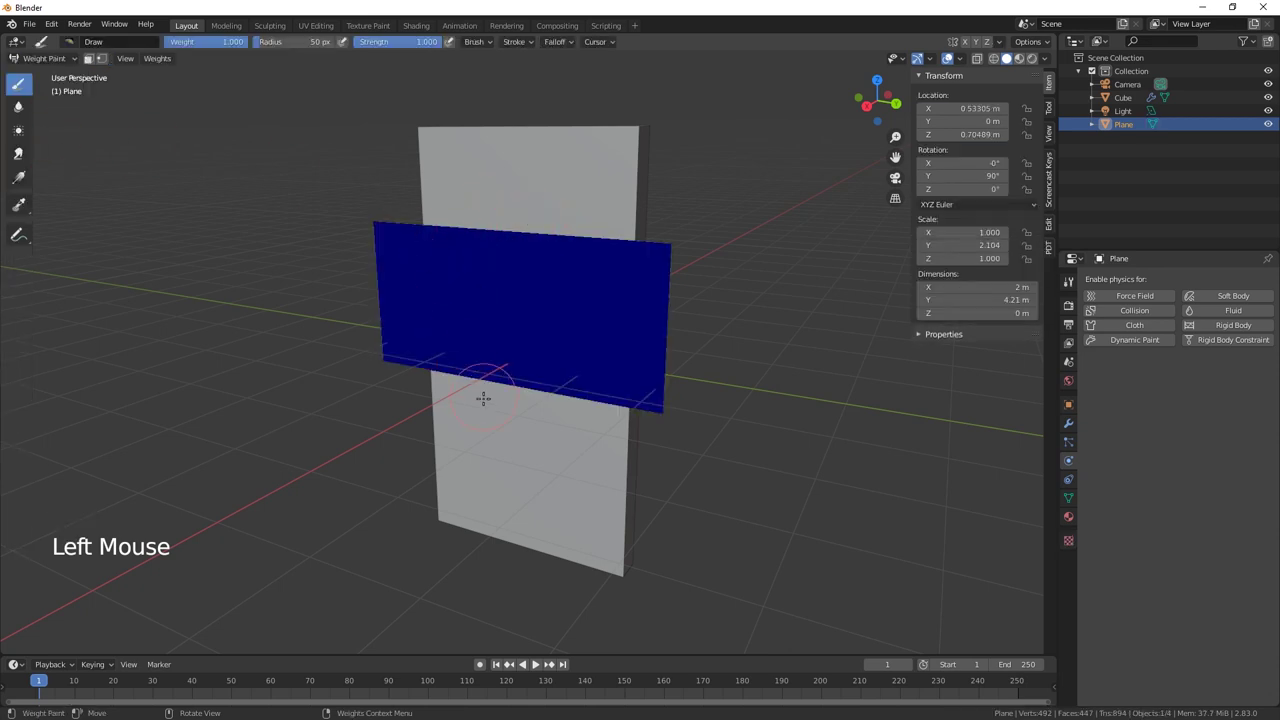
{"action": "middle_click_drag", "start_coordinate": [483, 397], "coordinate": [529, 309]}
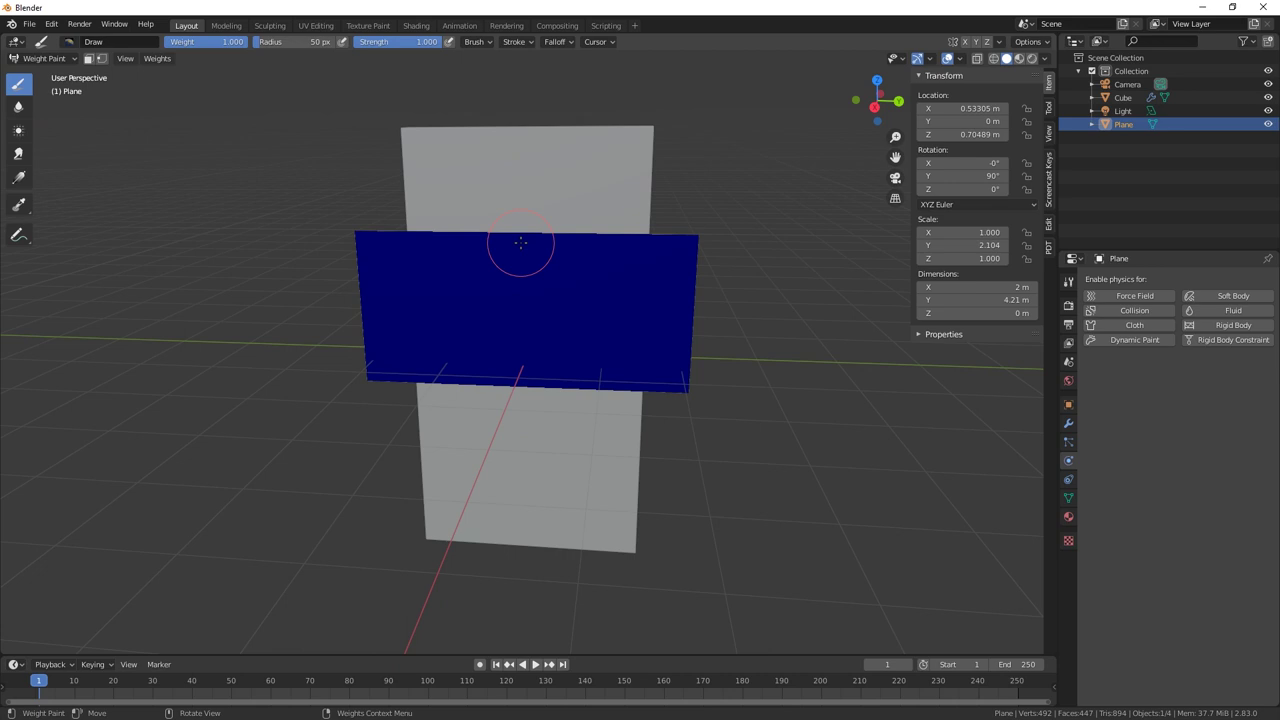
{"action": "key", "text": "f"}
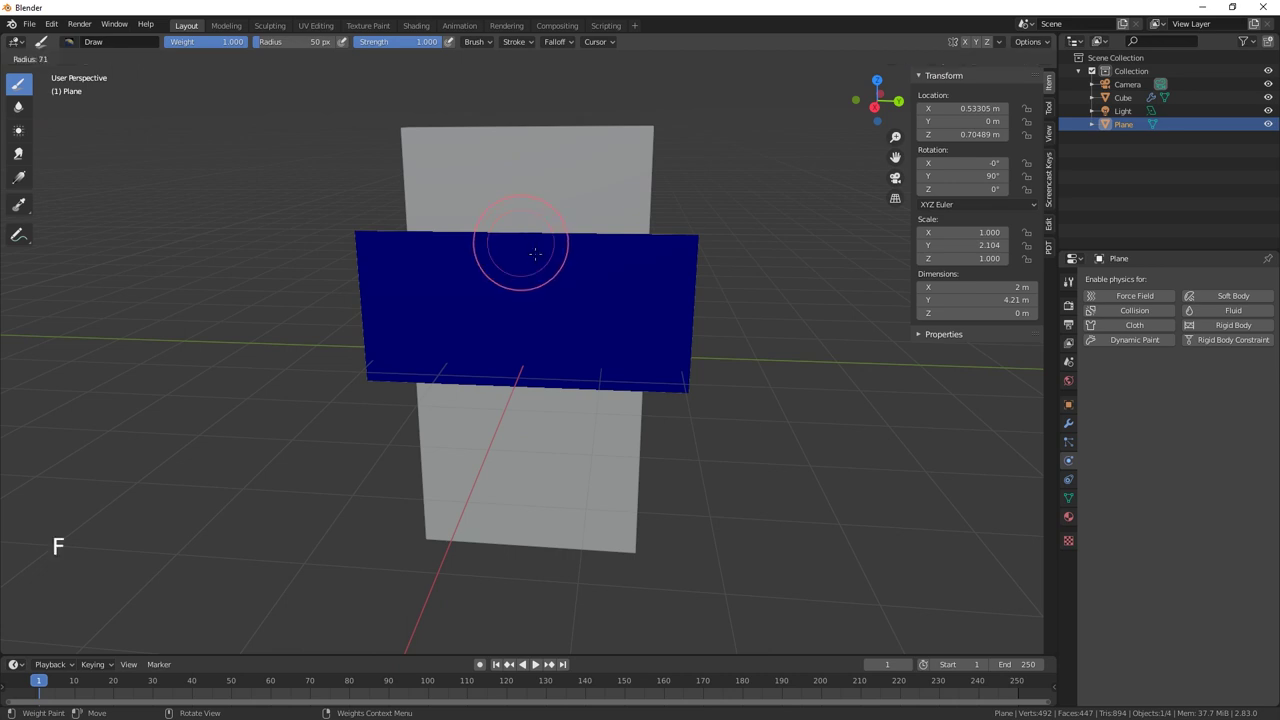
{"action": "left_click", "coordinate": [498, 218]}
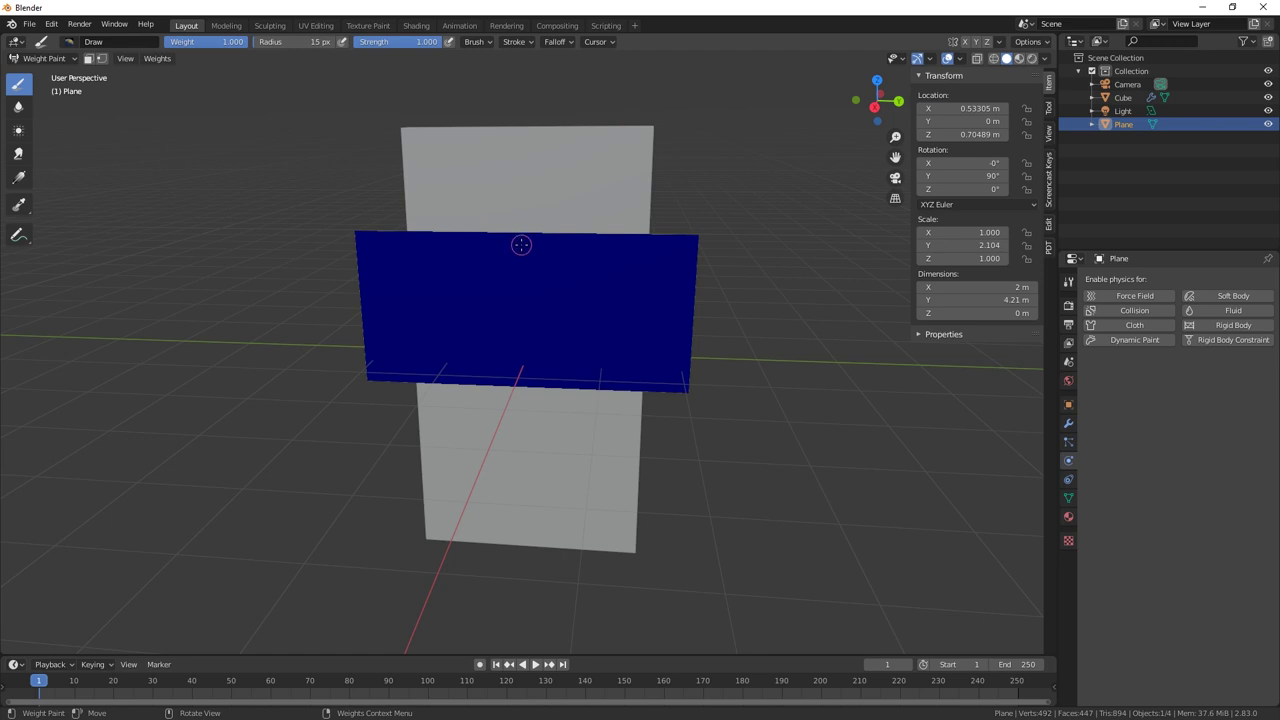
Paint a small spot of full weight at the middle of the plane's upper edge
{"action": "left_click", "coordinate": [521, 247]}
{"action": "left_click", "coordinate": [520, 247]}
{"action": "left_click", "coordinate": [520, 248]}
{"action": "left_click", "coordinate": [520, 247]}
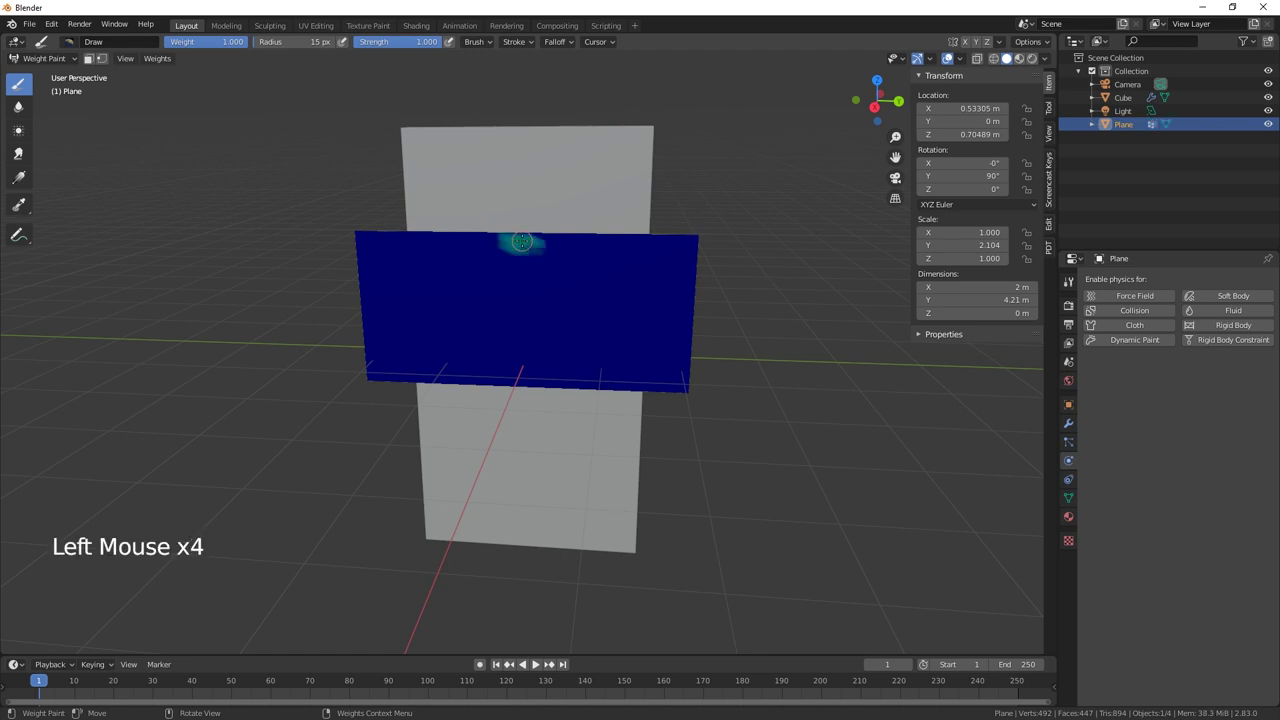
{"action": "left_click", "coordinate": [520, 246]}
{"action": "left_click", "coordinate": [521, 244]}
{"action": "left_click", "coordinate": [521, 243]}
{"action": "left_click", "coordinate": [521, 242]}
{"action": "left_click", "coordinate": [522, 240]}
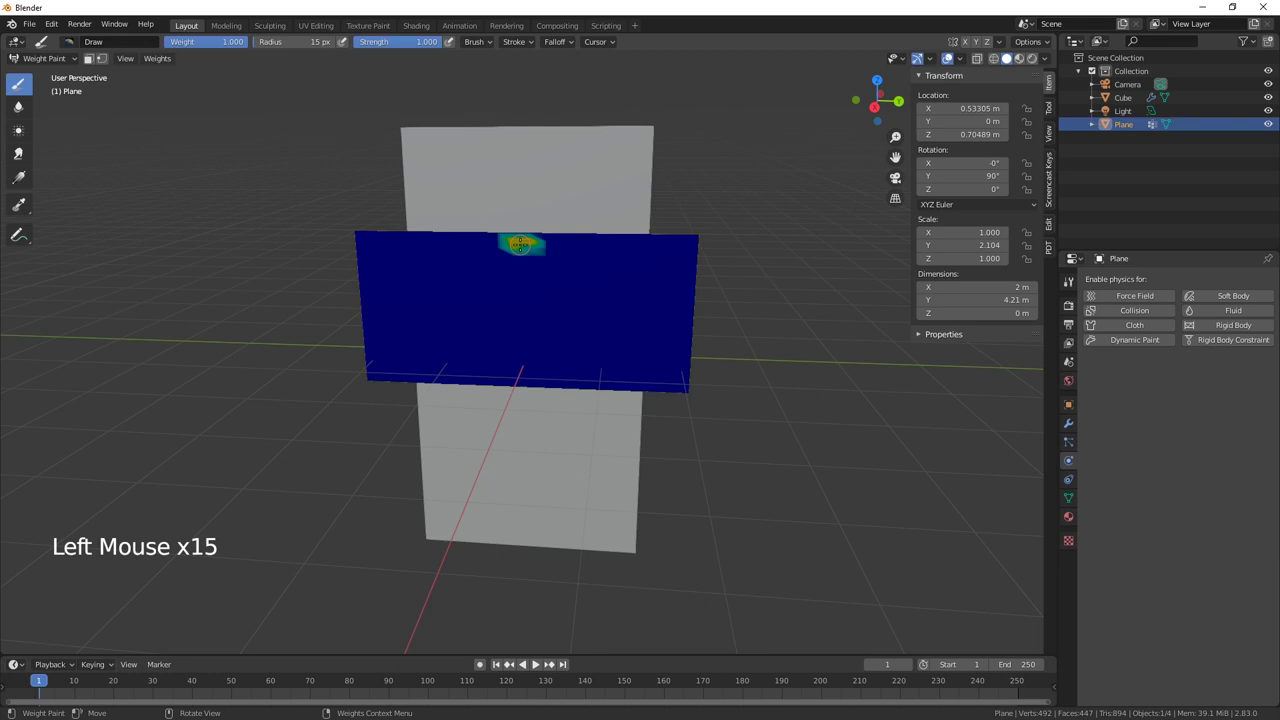
{"action": "left_click", "coordinate": [521, 239]}
{"action": "left_click", "coordinate": [521, 238]}
{"action": "left_click", "coordinate": [521, 237]}
{"action": "left_click", "coordinate": [521, 237]}
{"action": "left_click", "coordinate": [521, 237]}
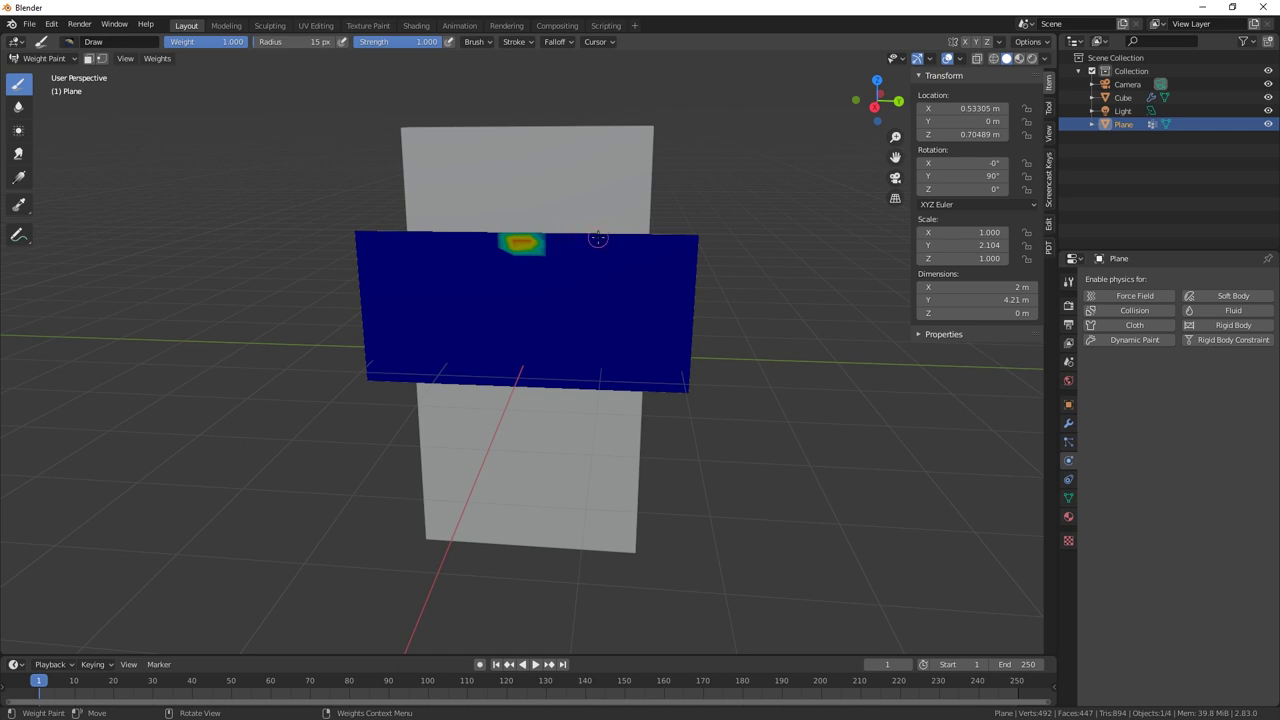
Switch the plane to Edit Mode, enable Cloth physics and apply a cloth preset with a shear stiffness of 15
{"action": "left_click", "coordinate": [44, 58]}
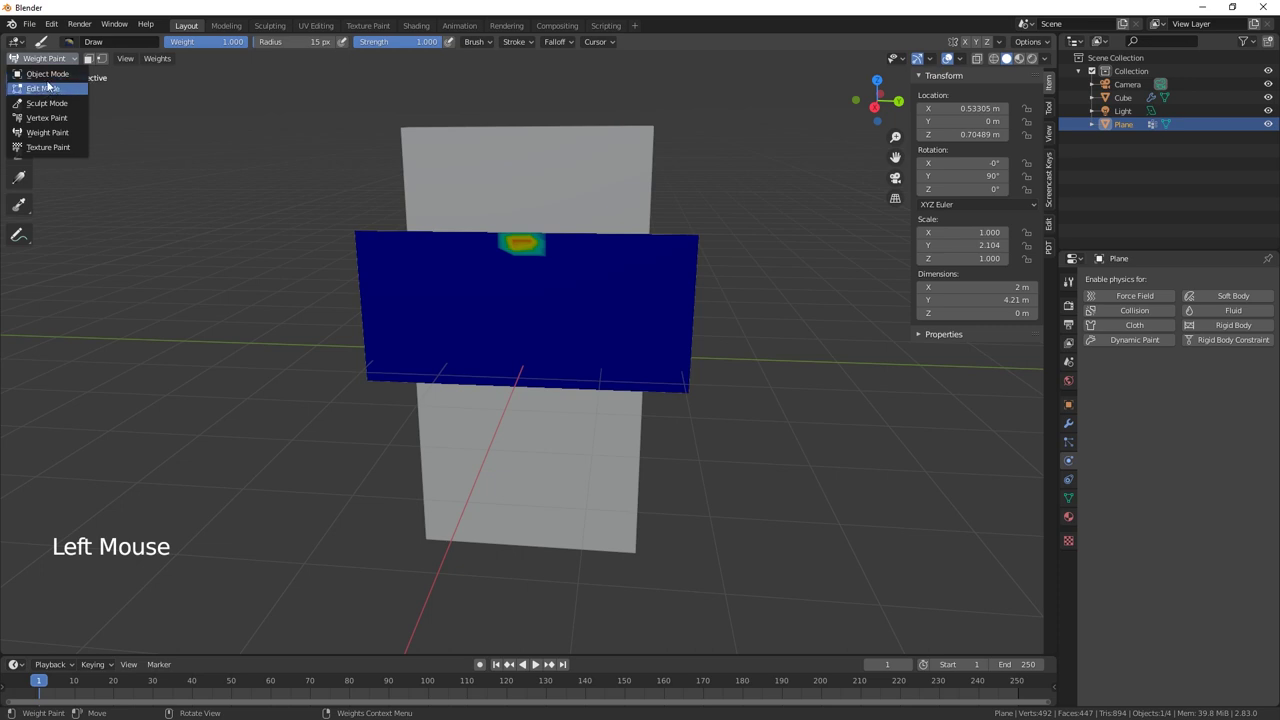
{"action": "left_click", "coordinate": [44, 89]}
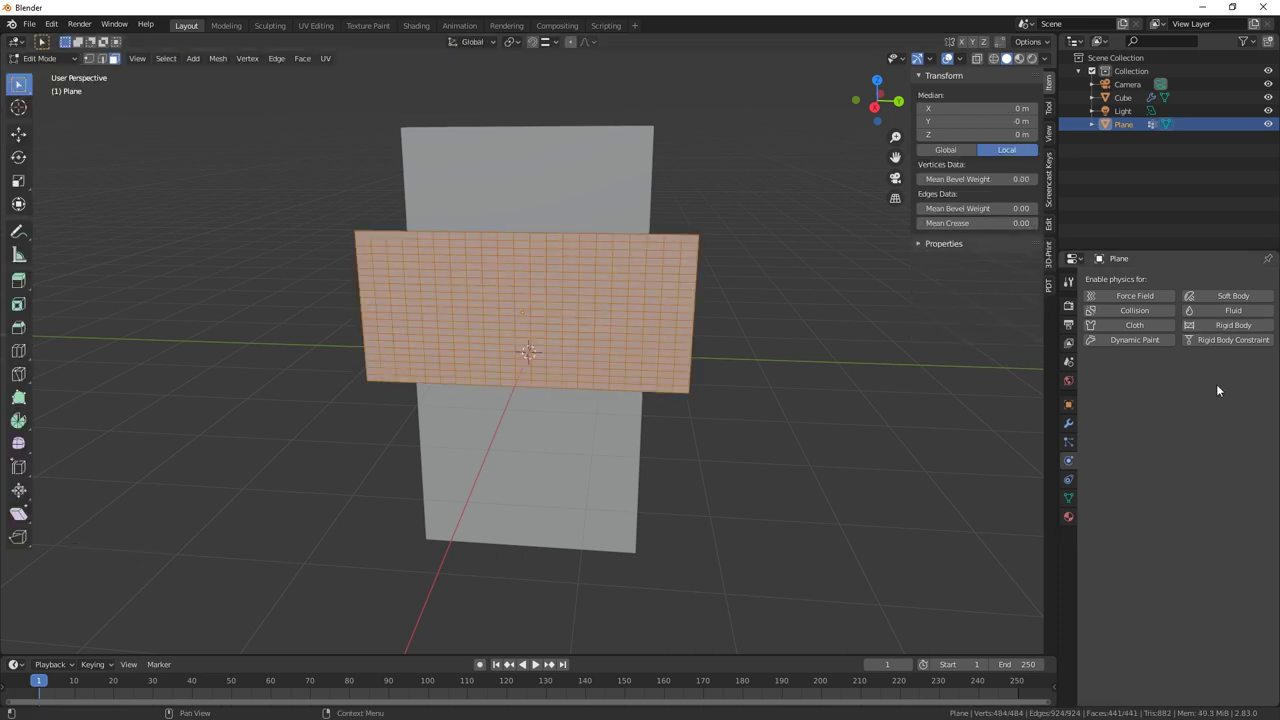
{"action": "left_click", "coordinate": [1138, 326]}
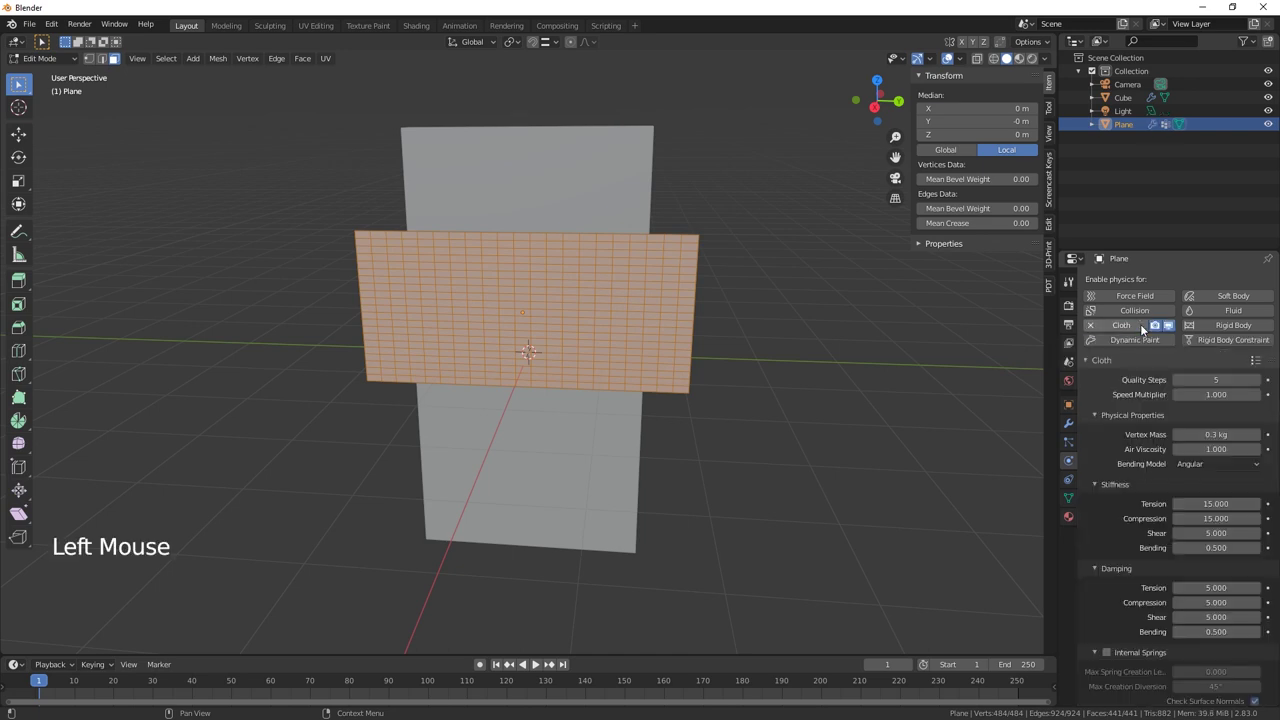
{"action": "left_click", "coordinate": [1255, 360]}
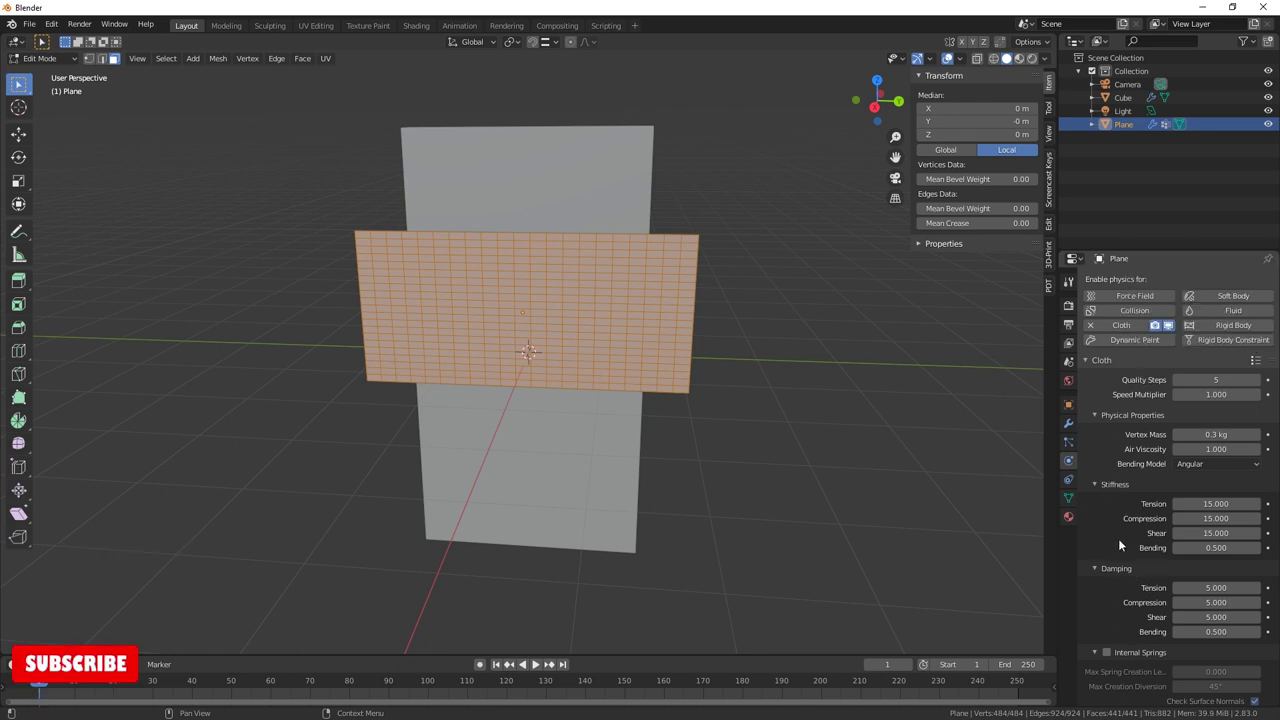
Enable self collisions in the plane's cloth collision settings
{"action": "scroll", "coordinate": [1118, 540], "scroll_direction": "down", "scroll_amount": 7}
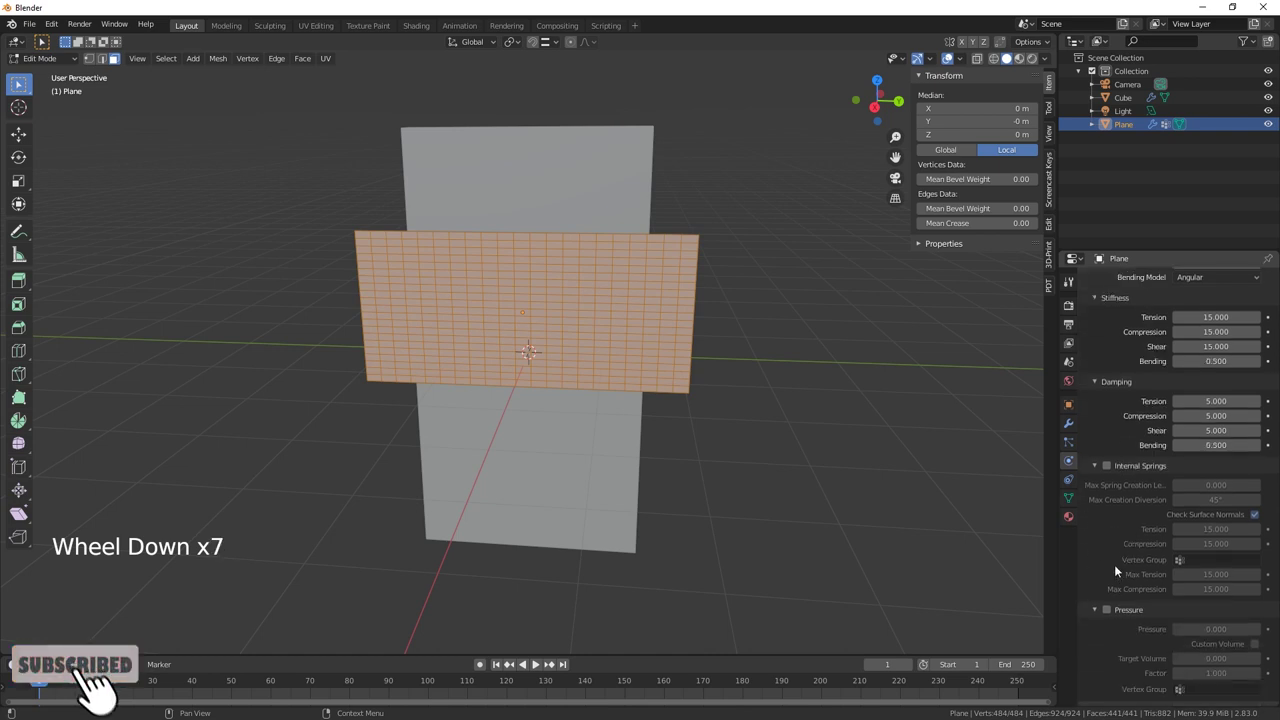
{"action": "scroll", "coordinate": [1114, 564], "scroll_direction": "down", "scroll_amount": 10}
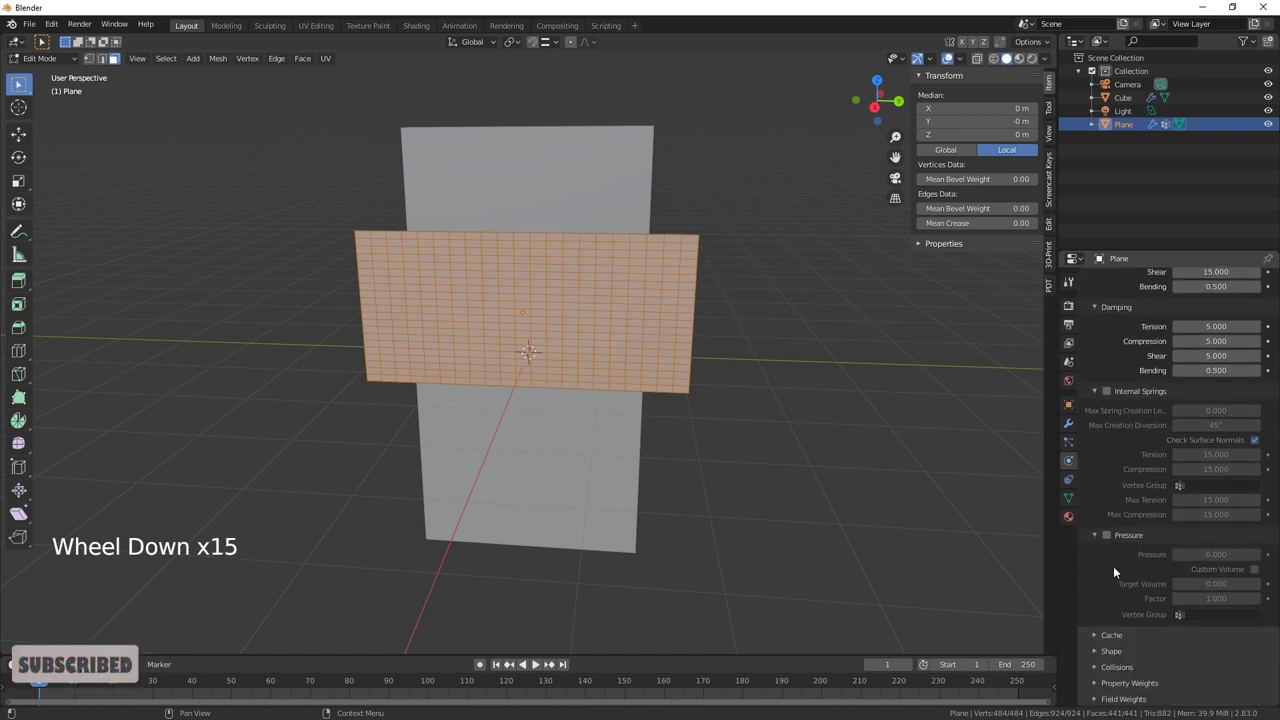
{"action": "left_click", "coordinate": [1097, 668]}
{"action": "scroll", "coordinate": [1100, 665], "scroll_direction": "down", "scroll_amount": 6}
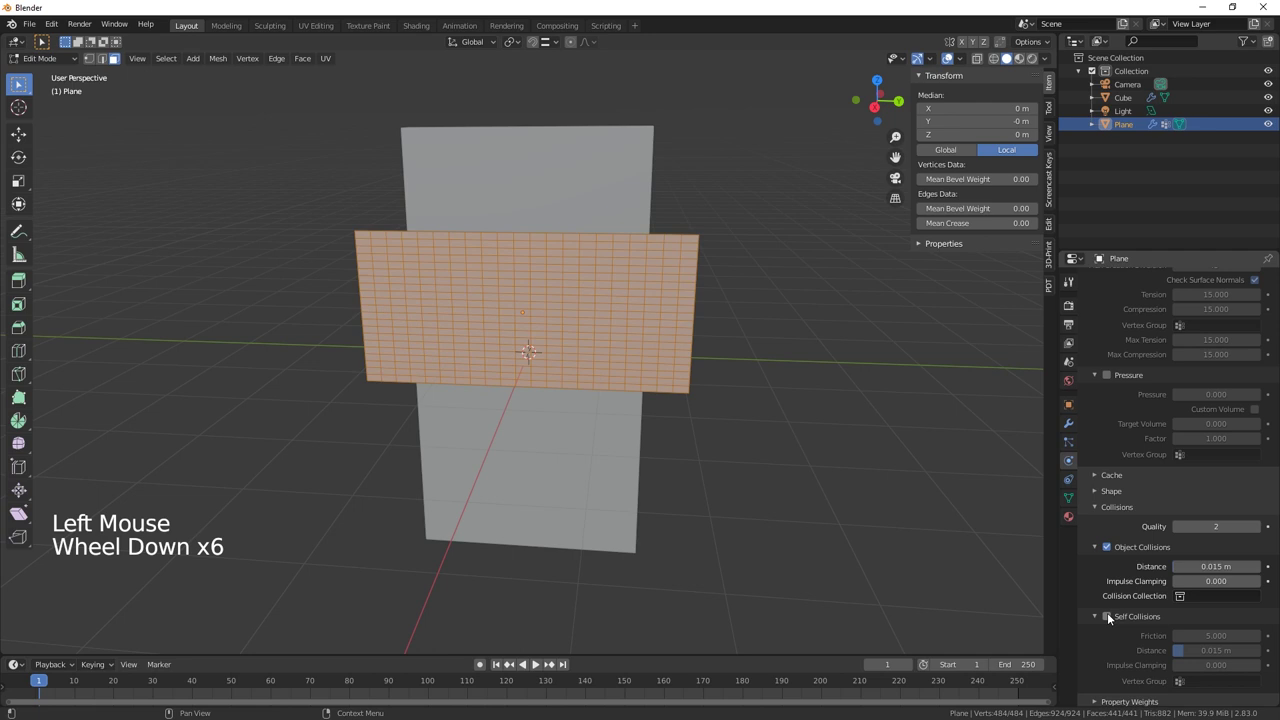
{"action": "left_click", "coordinate": [1107, 616]}
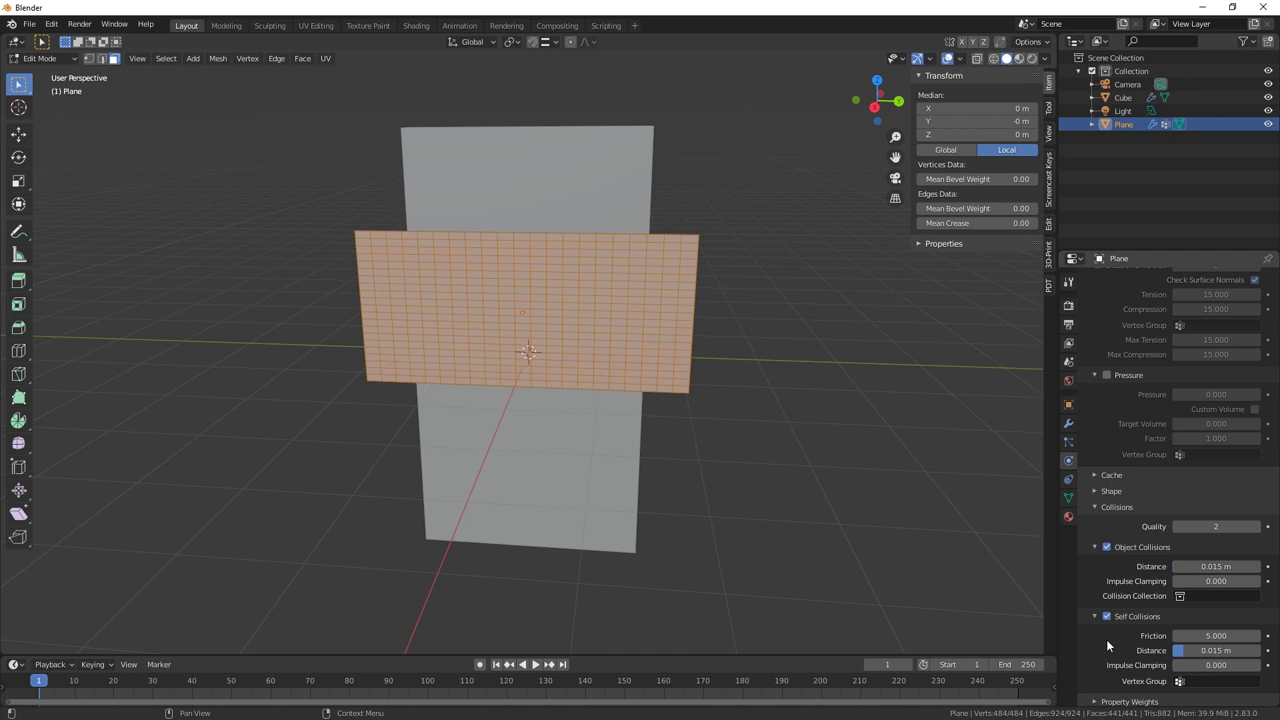
{"action": "left_click", "coordinate": [1095, 507]}
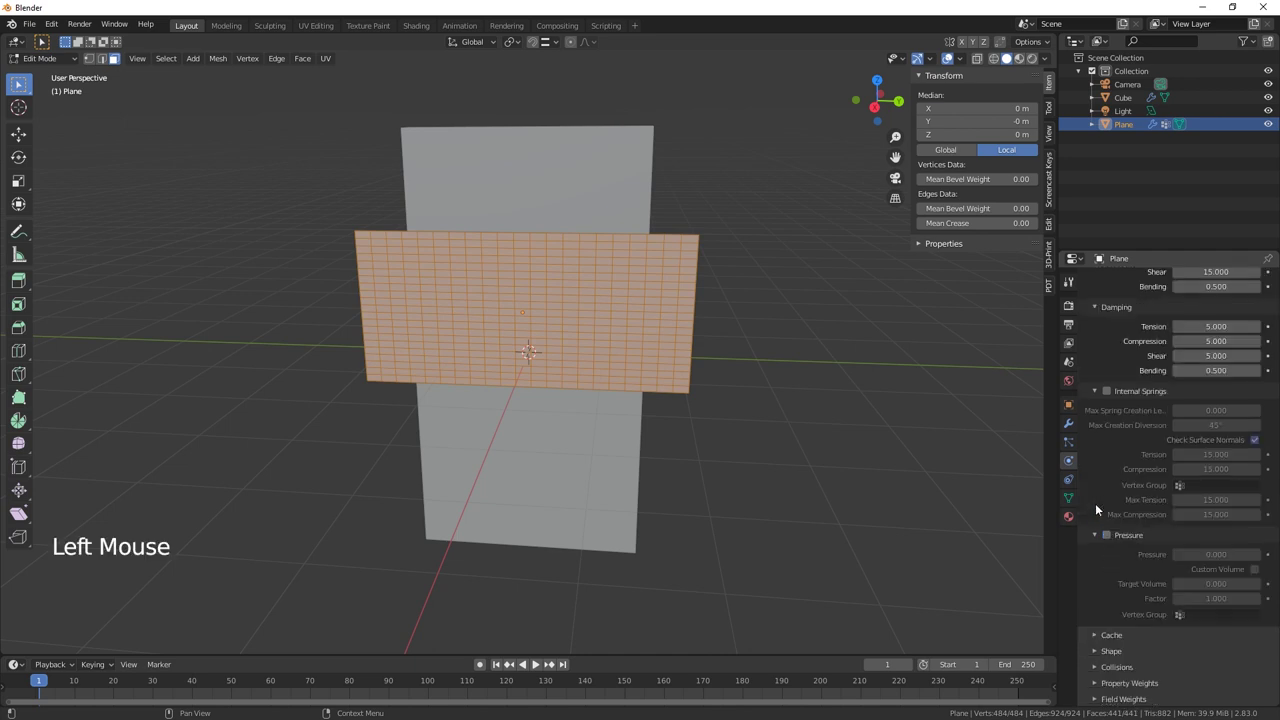
Assign the painted vertex group "Group" as the pin group in the cloth's shape settings
{"action": "left_click", "coordinate": [1094, 651]}
{"action": "scroll", "coordinate": [1103, 660], "scroll_direction": "down", "scroll_amount": 7}
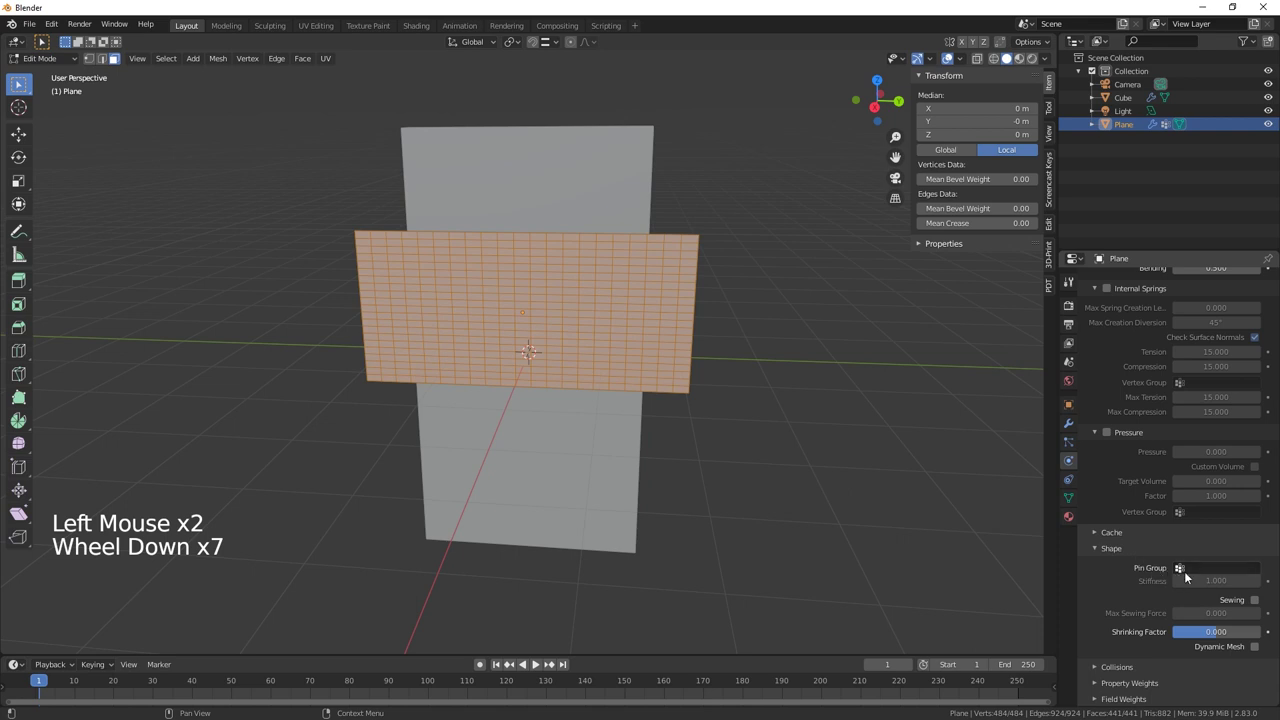
{"action": "left_click", "coordinate": [1184, 568]}
{"action": "left_click", "coordinate": [1146, 588]}
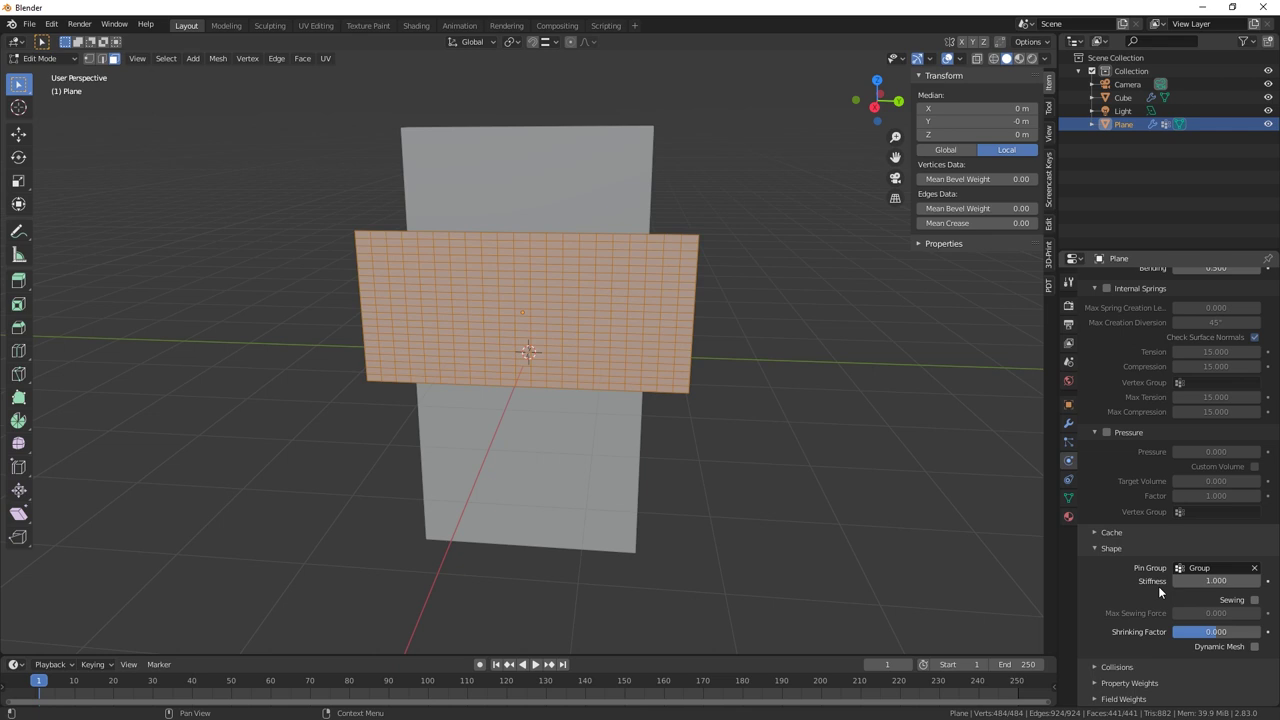
Return to Object Mode and move the plane about -0.29 m along X, closer to the slab
{"action": "middle_click_drag", "start_coordinate": [817, 509], "coordinate": [720, 531]}
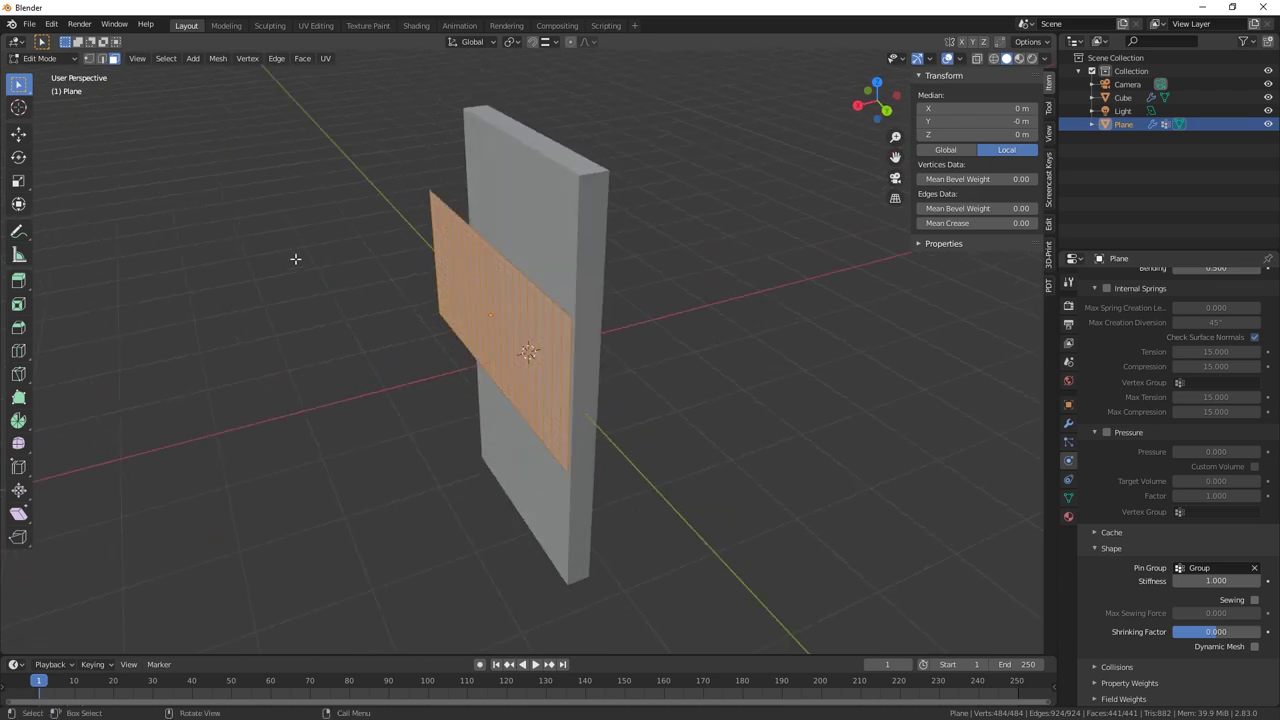
{"action": "key", "text": "Tab"}
{"action": "left_click_drag", "start_coordinate": [402, 332], "coordinate": [440, 331]}
Play the cloth simulation, stop playback and set the timeline to frame 155
{"action": "middle_click_drag", "start_coordinate": [458, 520], "coordinate": [585, 573]}
{"action": "left_click", "coordinate": [536, 665]}
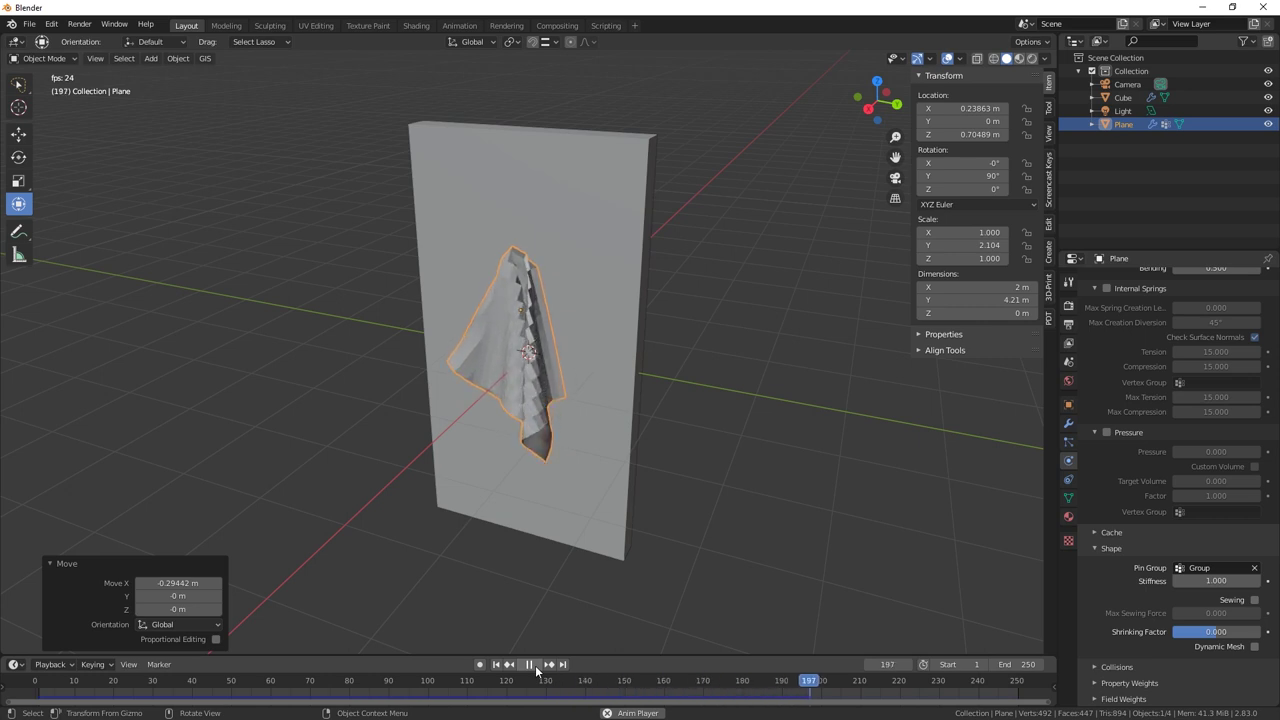
{"action": "left_click", "coordinate": [530, 664]}
{"action": "left_click", "coordinate": [522, 664]}
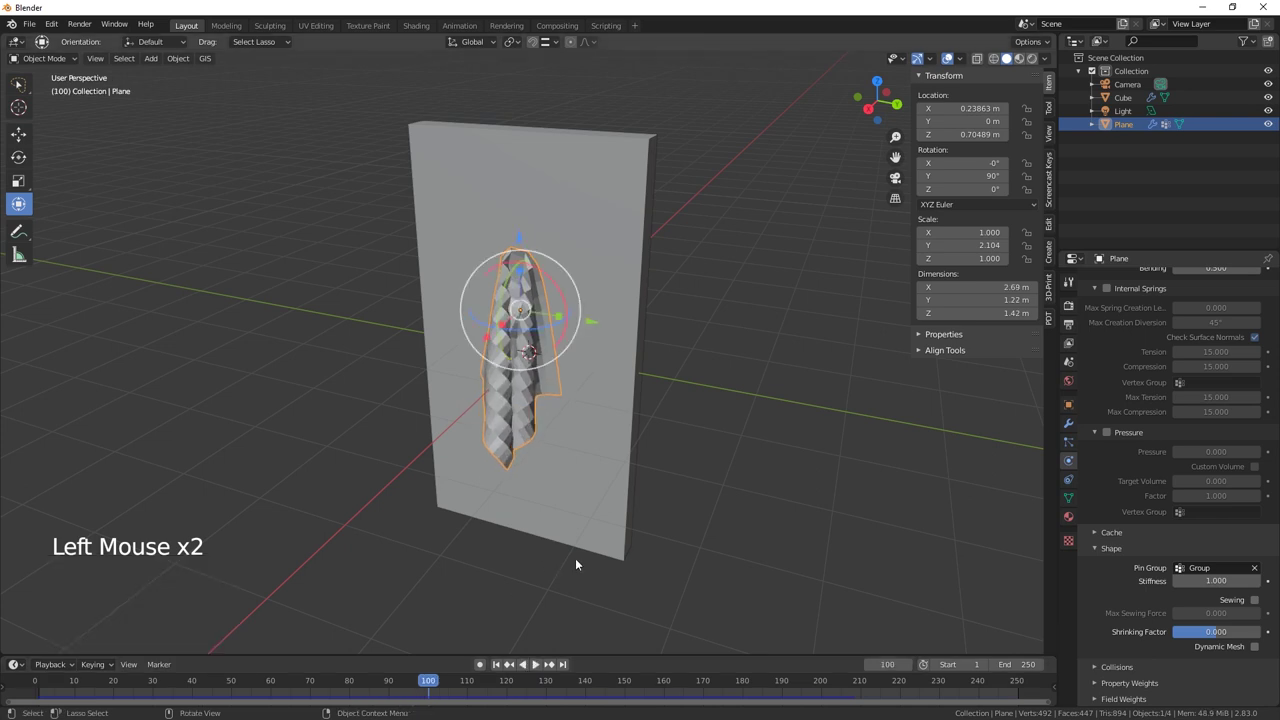
{"action": "middle_click_drag", "start_coordinate": [575, 558], "coordinate": [479, 538]}
{"action": "left_click_drag", "start_coordinate": [432, 688], "coordinate": [644, 697]}
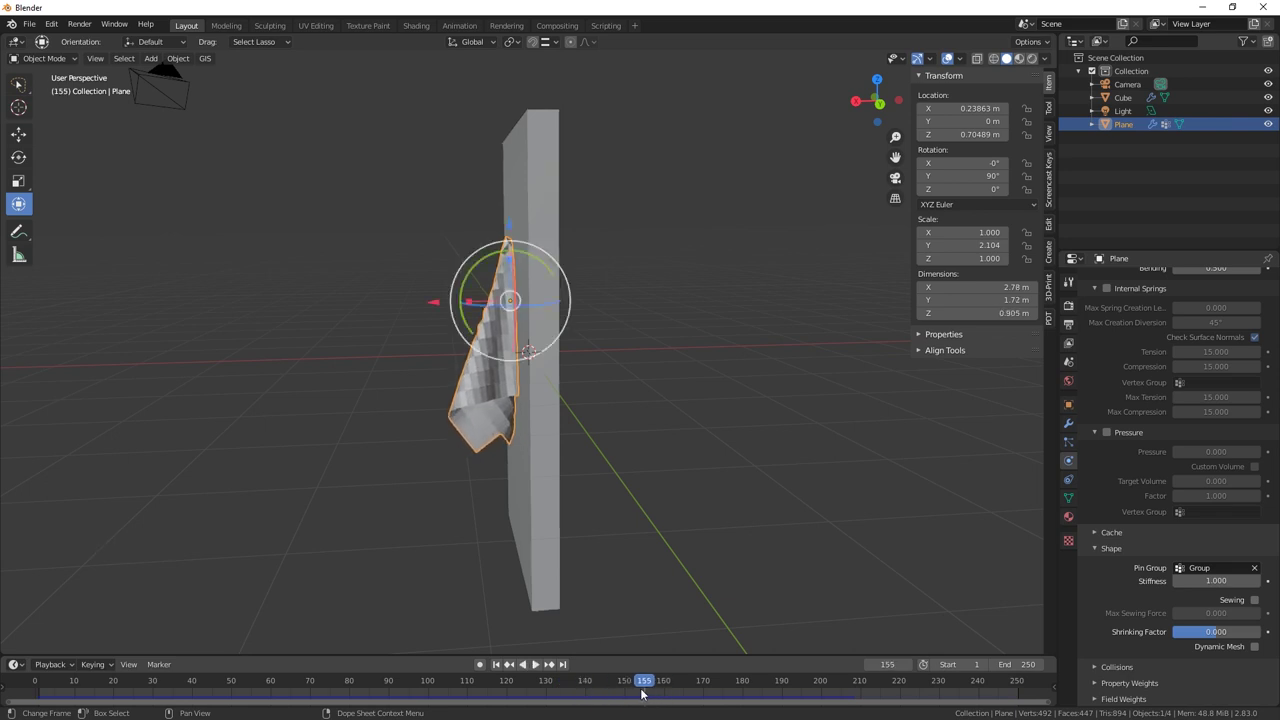
Apply the Cloth modifier to freeze the draped shape at frame 155
{"action": "mouse_move", "coordinate": [560, 530]}
{"action": "middle_mouse_down"}
{"action": "mouse_move", "coordinate": [478, 524]}
{"action": "mouse_move", "coordinate": [548, 525]}
{"action": "middle_mouse_up"}
{"action": "mouse_move", "coordinate": [907, 521]}
{"action": "middle_mouse_down"}
{"action": "mouse_move", "coordinate": [863, 517]}
{"action": "mouse_move", "coordinate": [903, 517]}
{"action": "mouse_move", "coordinate": [886, 533]}
{"action": "middle_mouse_up"}
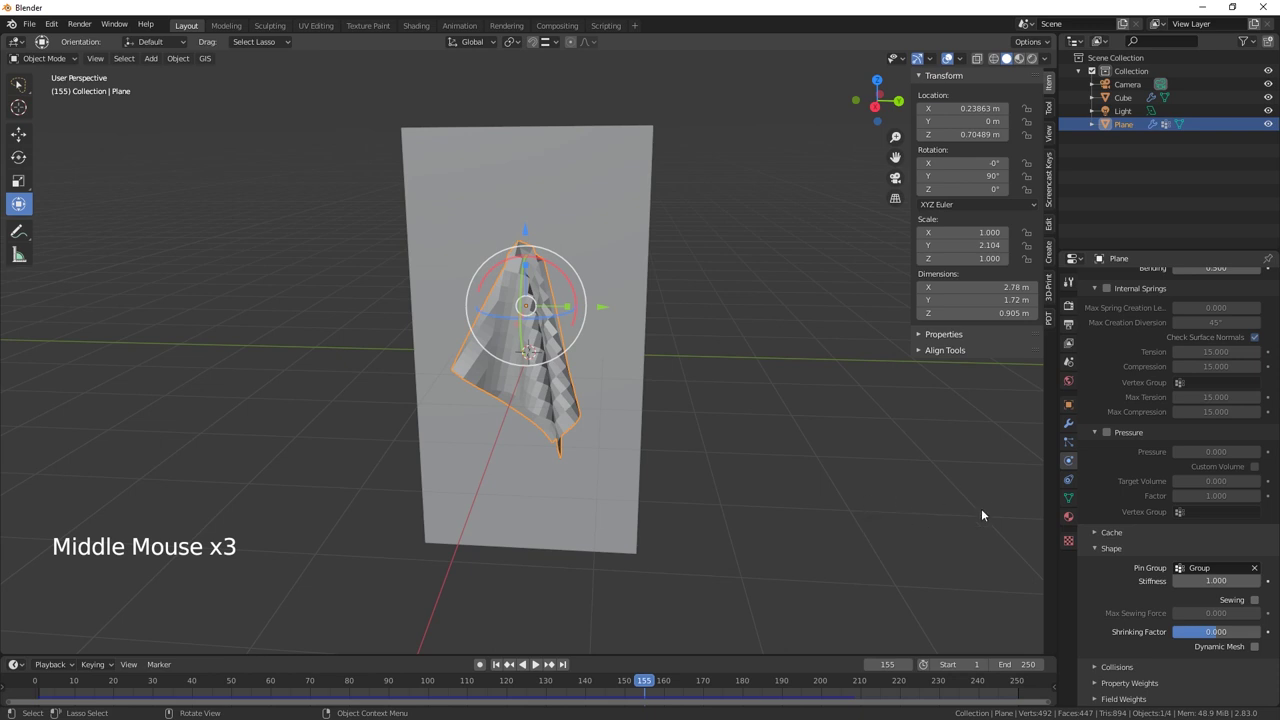
{"action": "left_click", "coordinate": [1068, 423]}
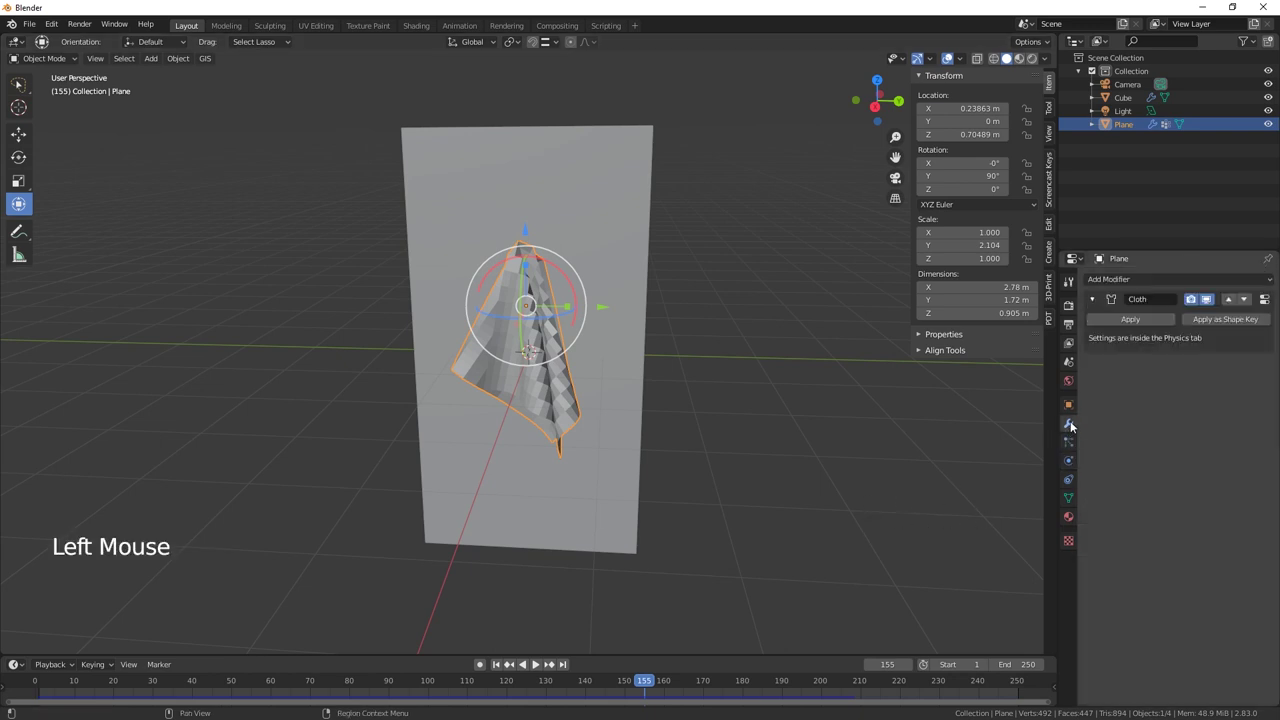
{"action": "left_click", "coordinate": [1142, 320]}
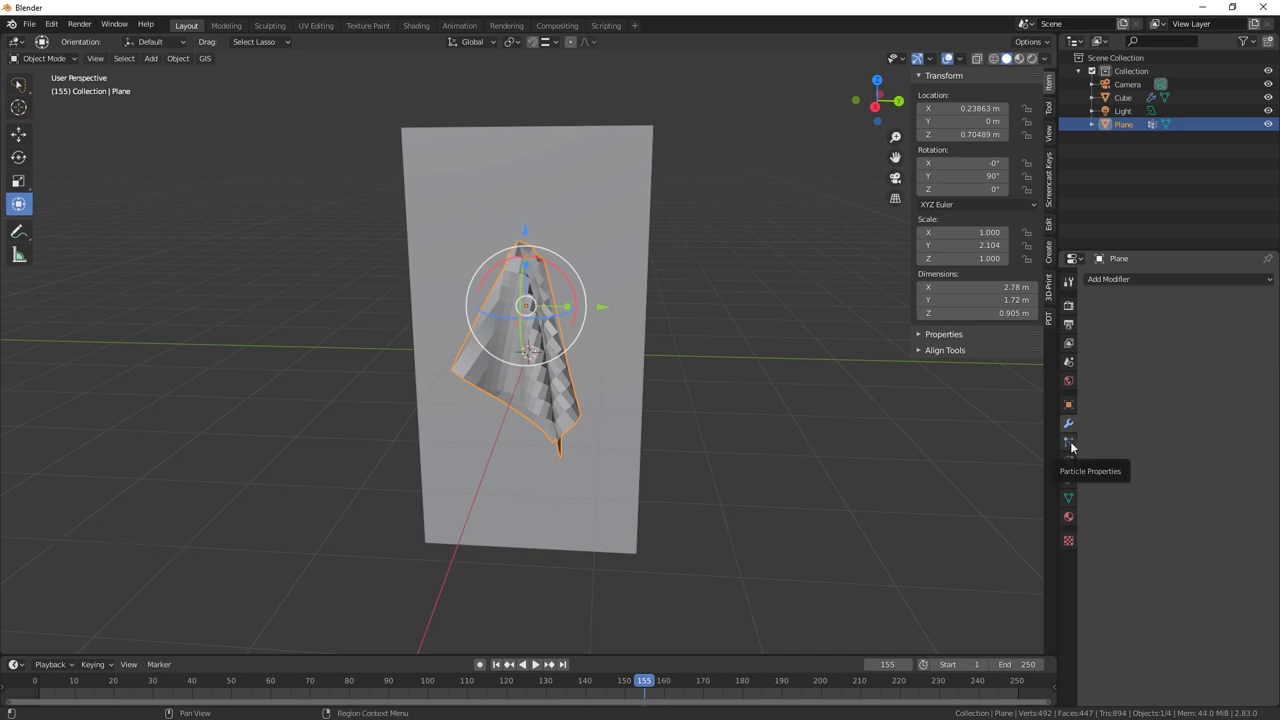
Add a Catmull-Clark Subdivision Surface modifier to the cloth, apply it and shade the cloth smooth
{"action": "left_click", "coordinate": [1130, 278]}
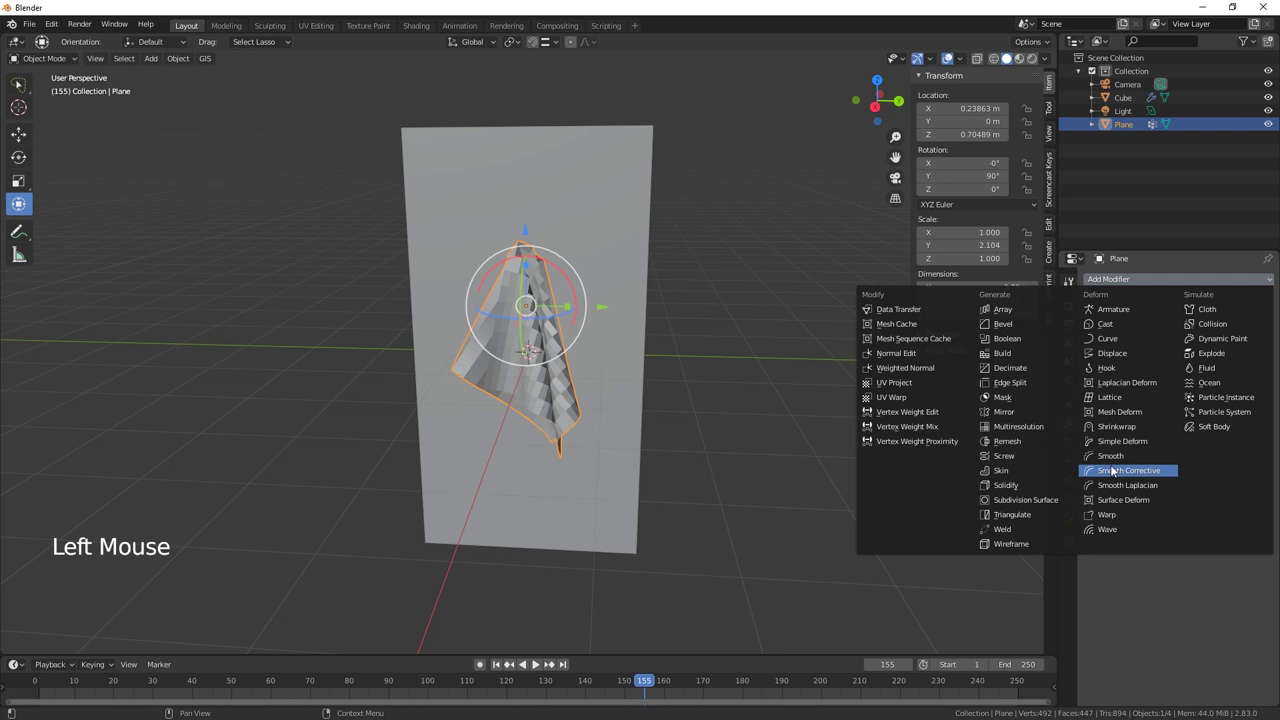
{"action": "left_click", "coordinate": [1025, 499]}
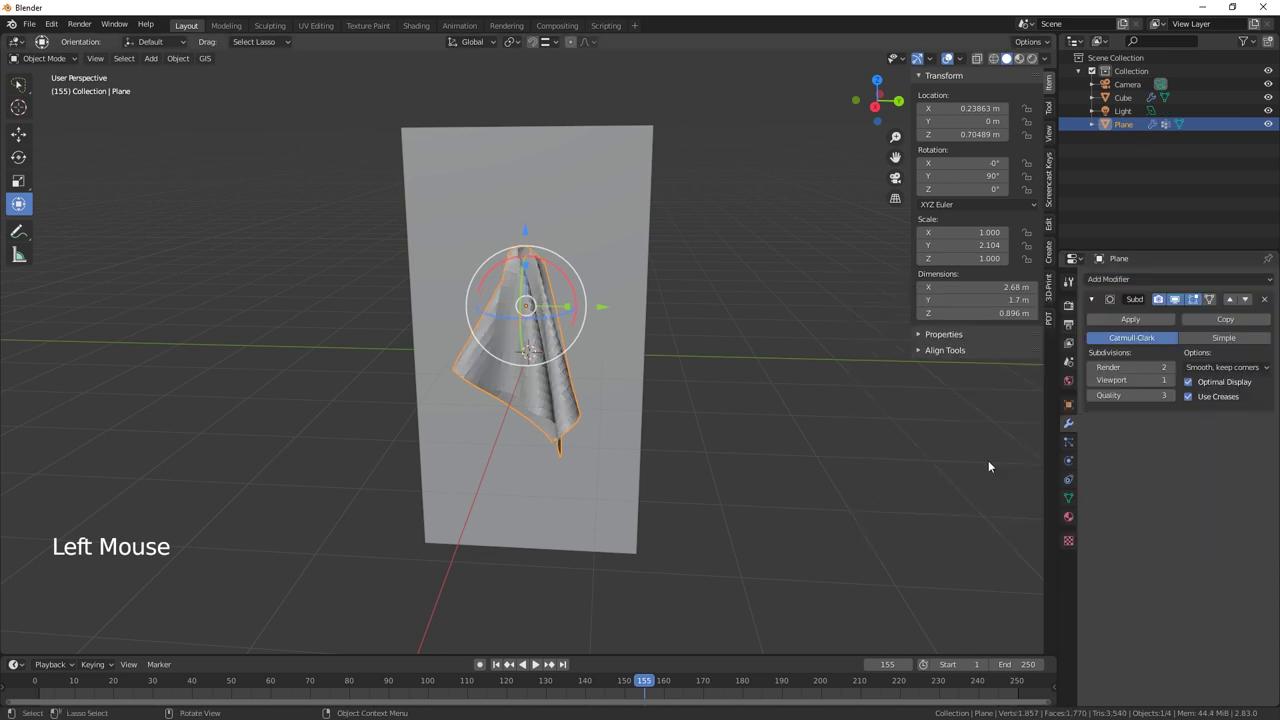
{"action": "left_click", "coordinate": [1140, 319]}
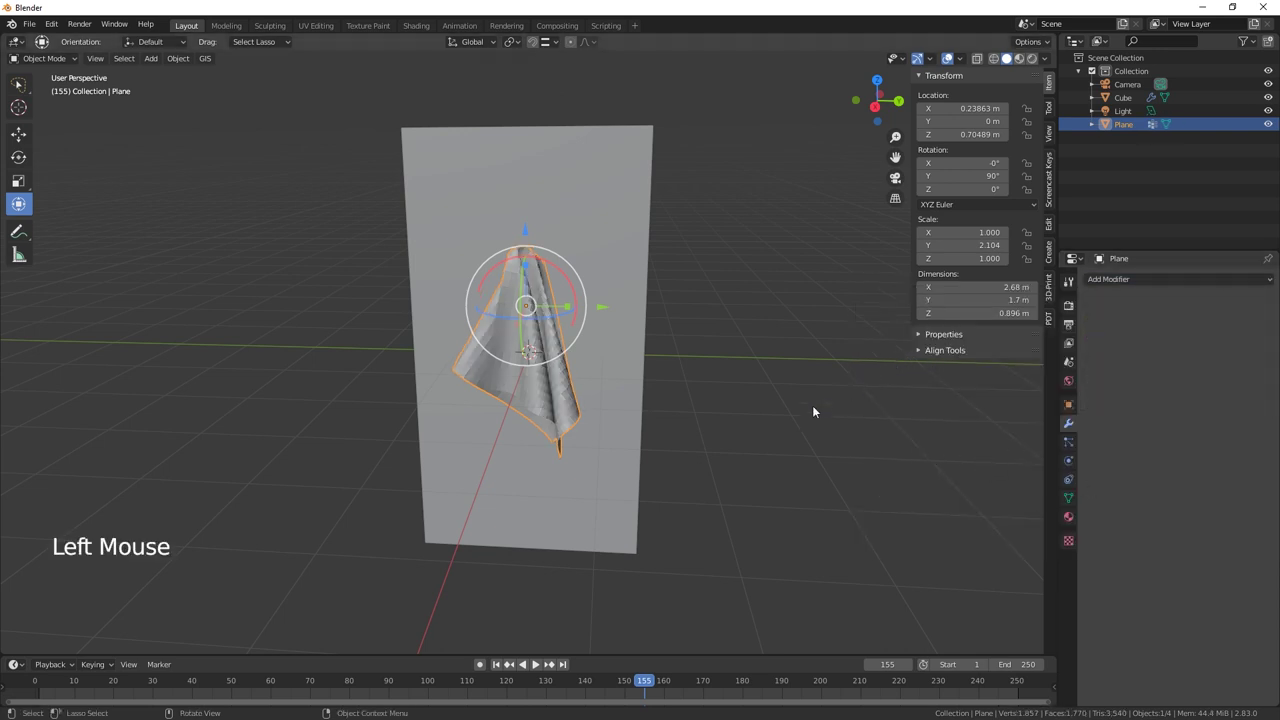
{"action": "right_click", "coordinate": [585, 388]}
{"action": "left_click", "coordinate": [564, 381]}
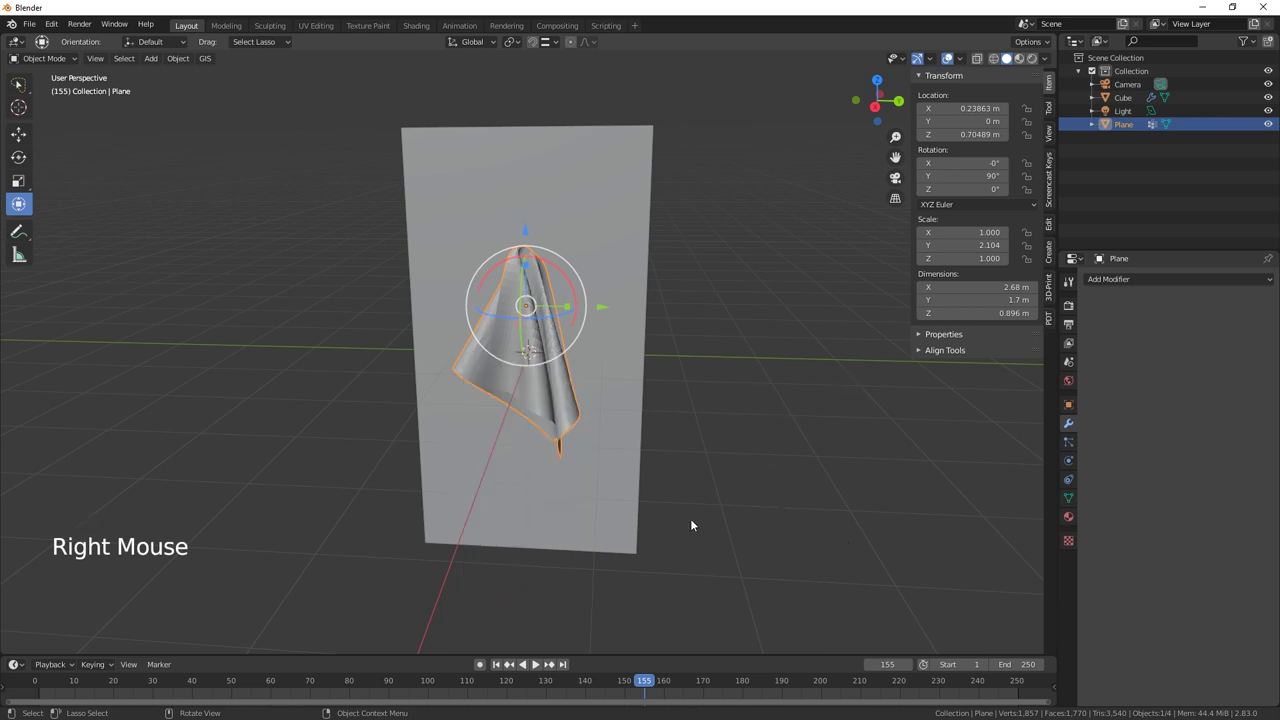
Switch the viewport shading to Material Preview
{"action": "middle_click_drag", "start_coordinate": [810, 530], "coordinate": [726, 535], "text": "shift"}
{"action": "scroll", "coordinate": [763, 531], "scroll_direction": "up", "scroll_amount": 2}
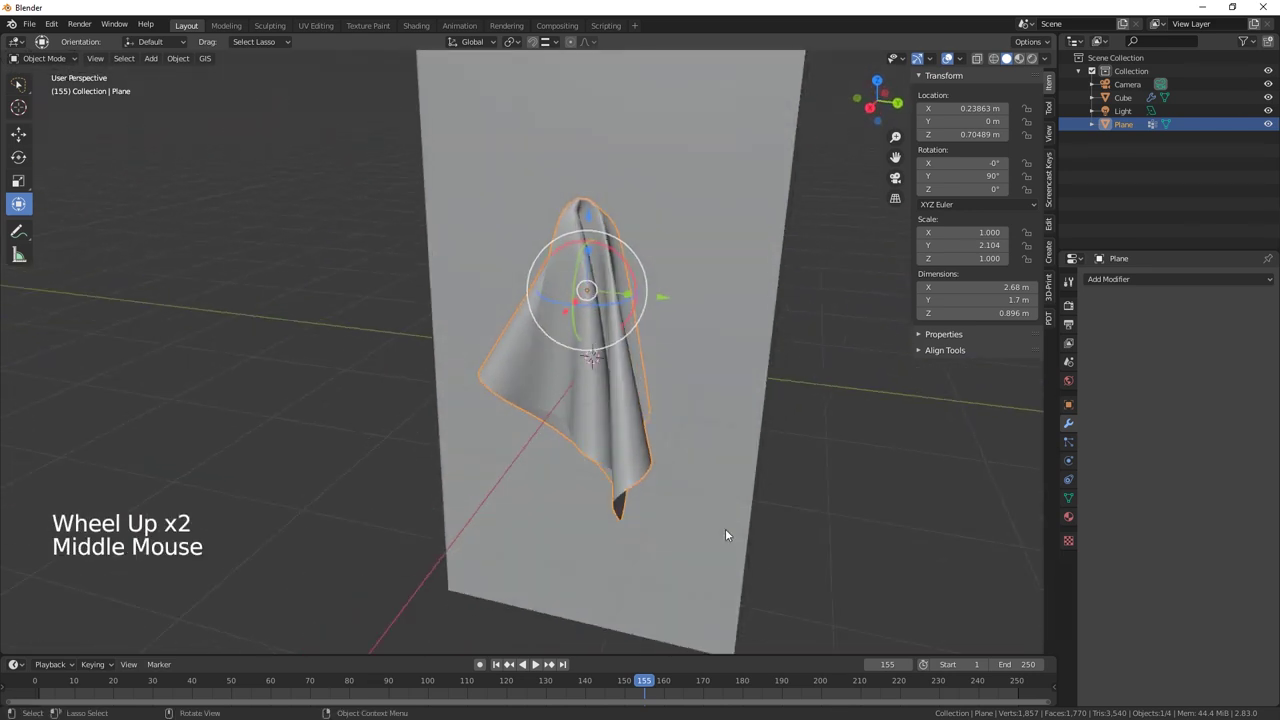
{"action": "left_click", "coordinate": [1019, 58]}
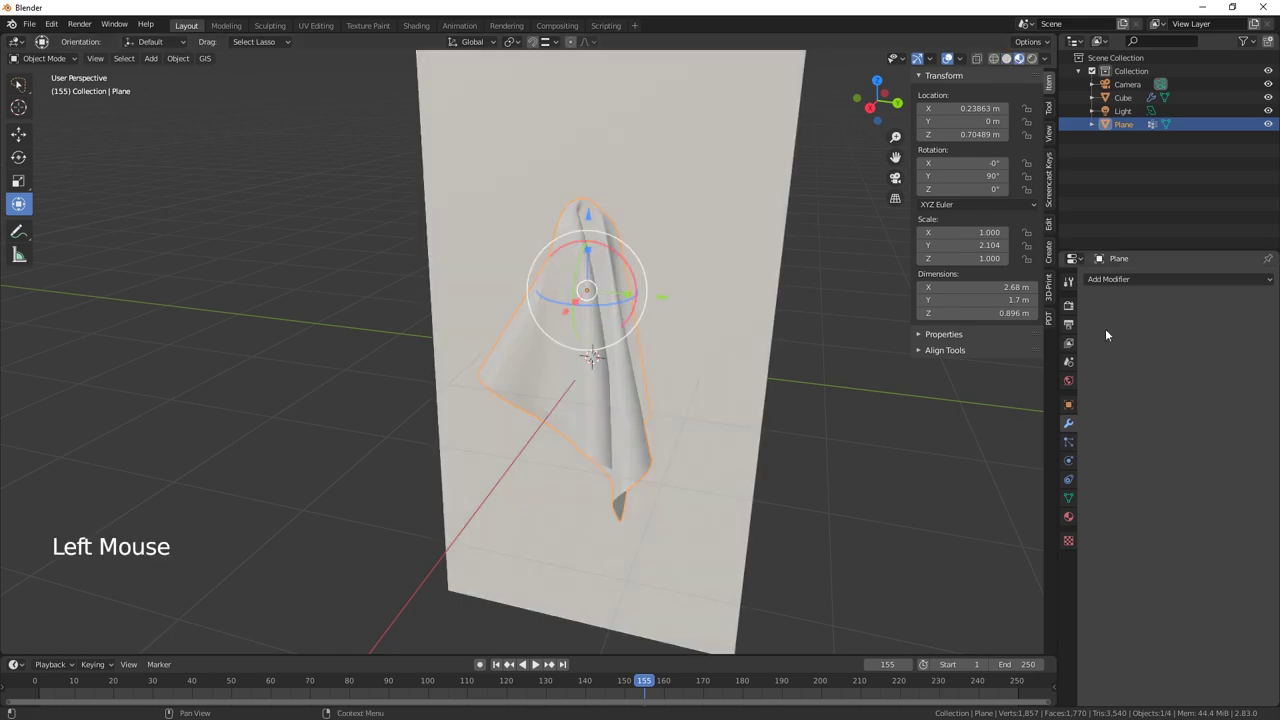
Add a Hair particle system to the cloth with advanced settings enabled and a hair length of 0.02 m
{"action": "left_click", "coordinate": [1068, 441]}
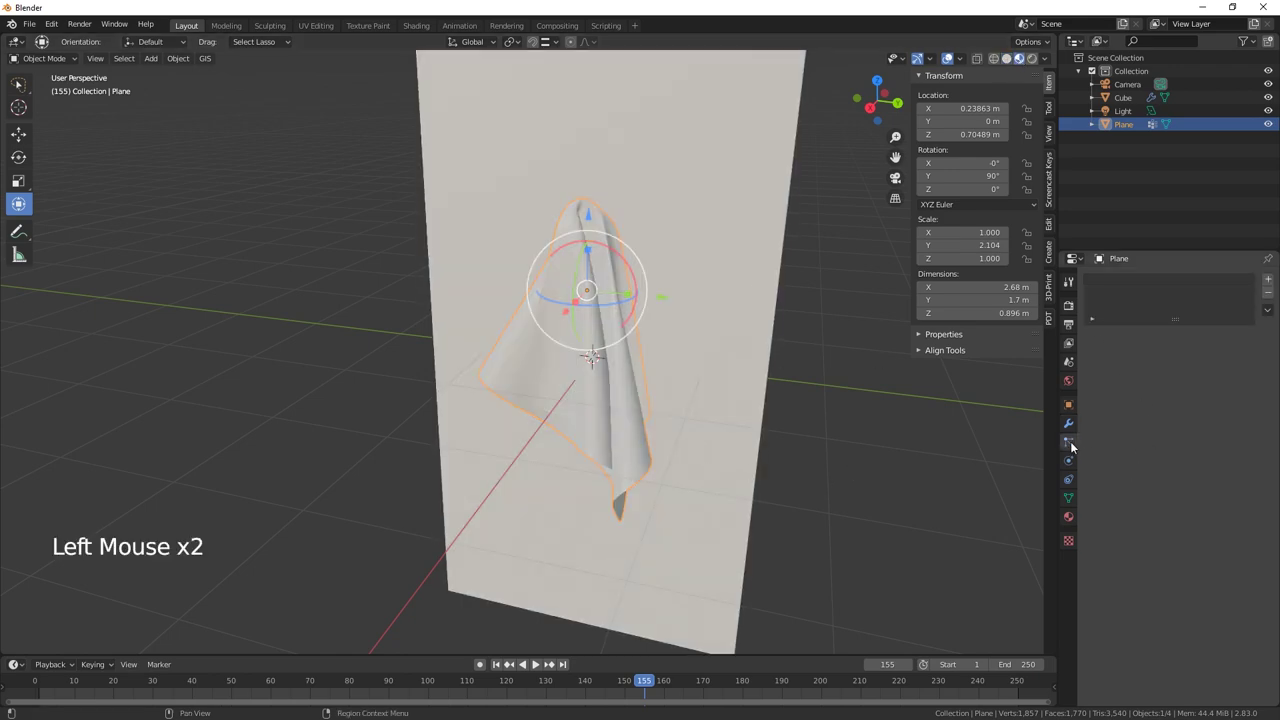
{"action": "left_click", "coordinate": [1268, 281]}
{"action": "left_click", "coordinate": [1225, 352]}
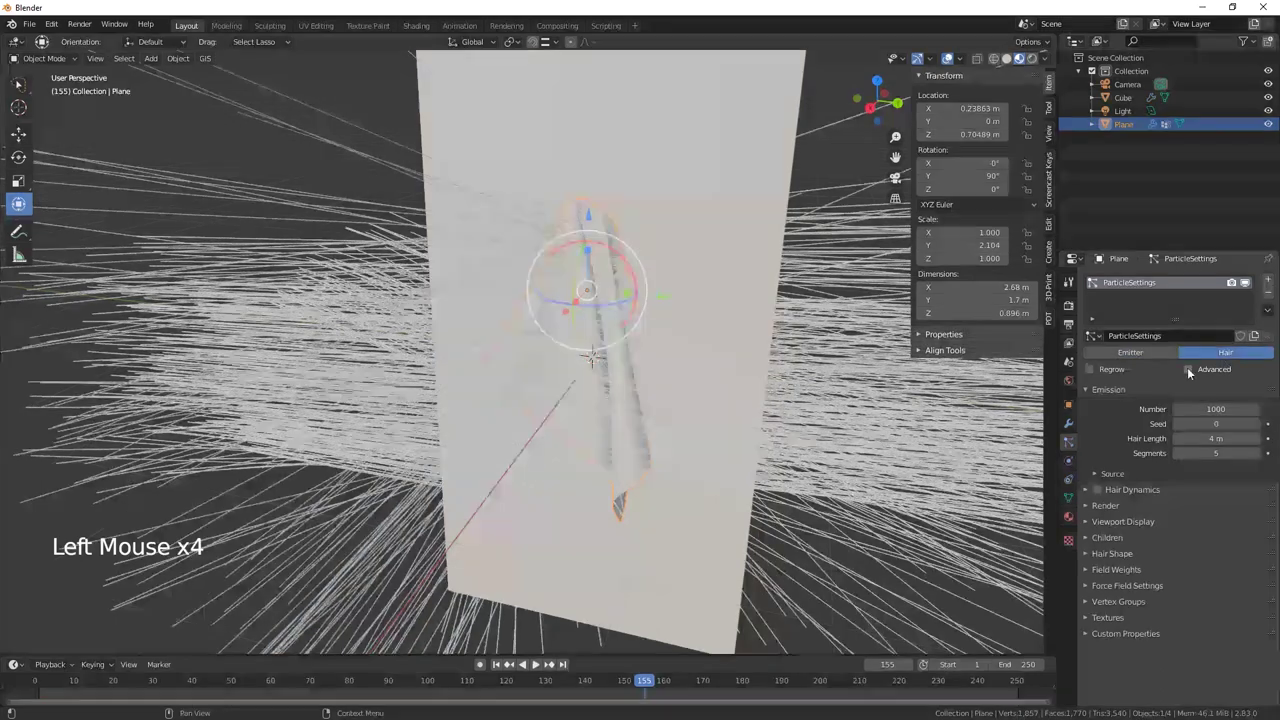
{"action": "left_click", "coordinate": [1216, 439]}
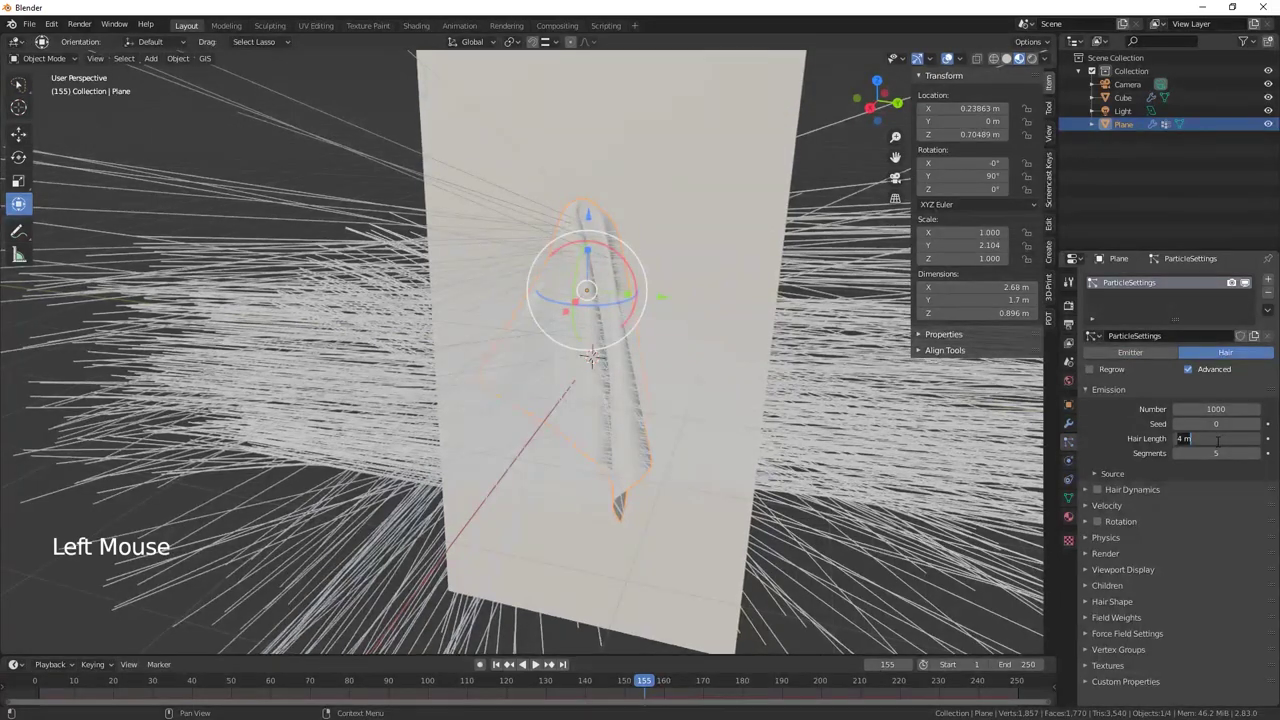
{"action": "type", "text": "0.0"}
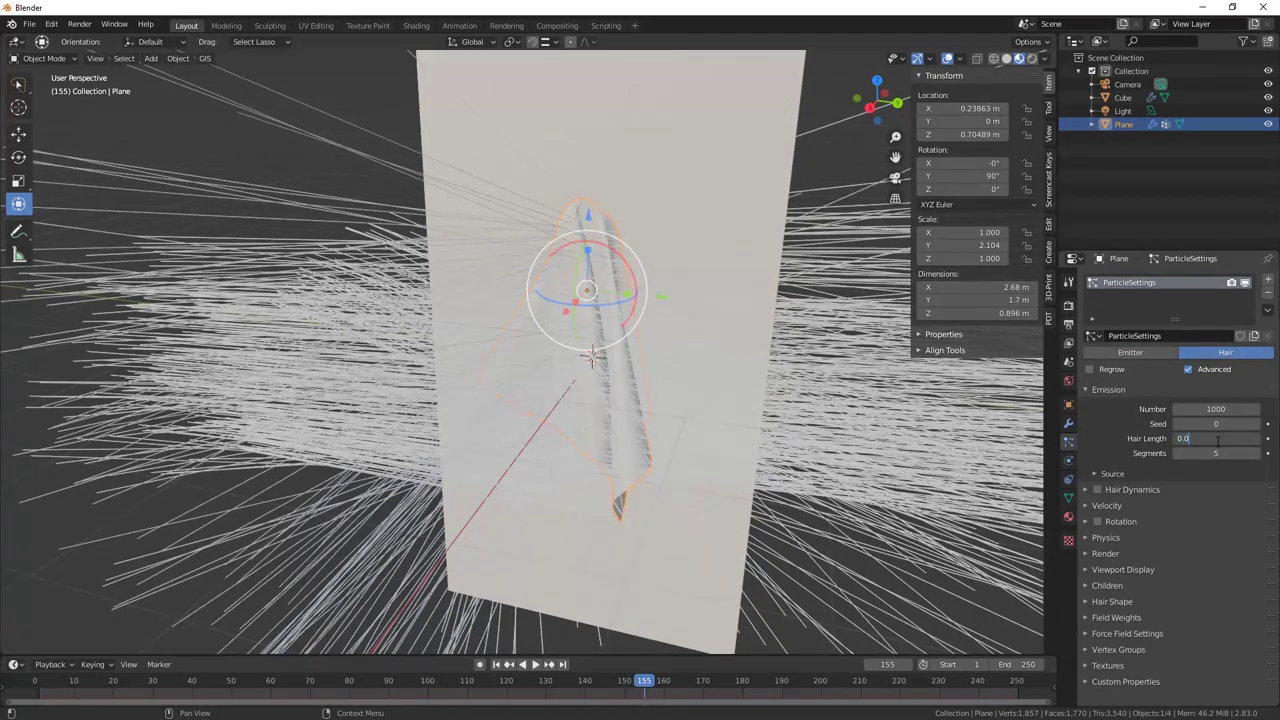
{"action": "type", "text": "2"}
{"action": "key", "text": "Return"}
{"action": "scroll", "coordinate": [758, 449], "scroll_direction": "up", "scroll_amount": 2}
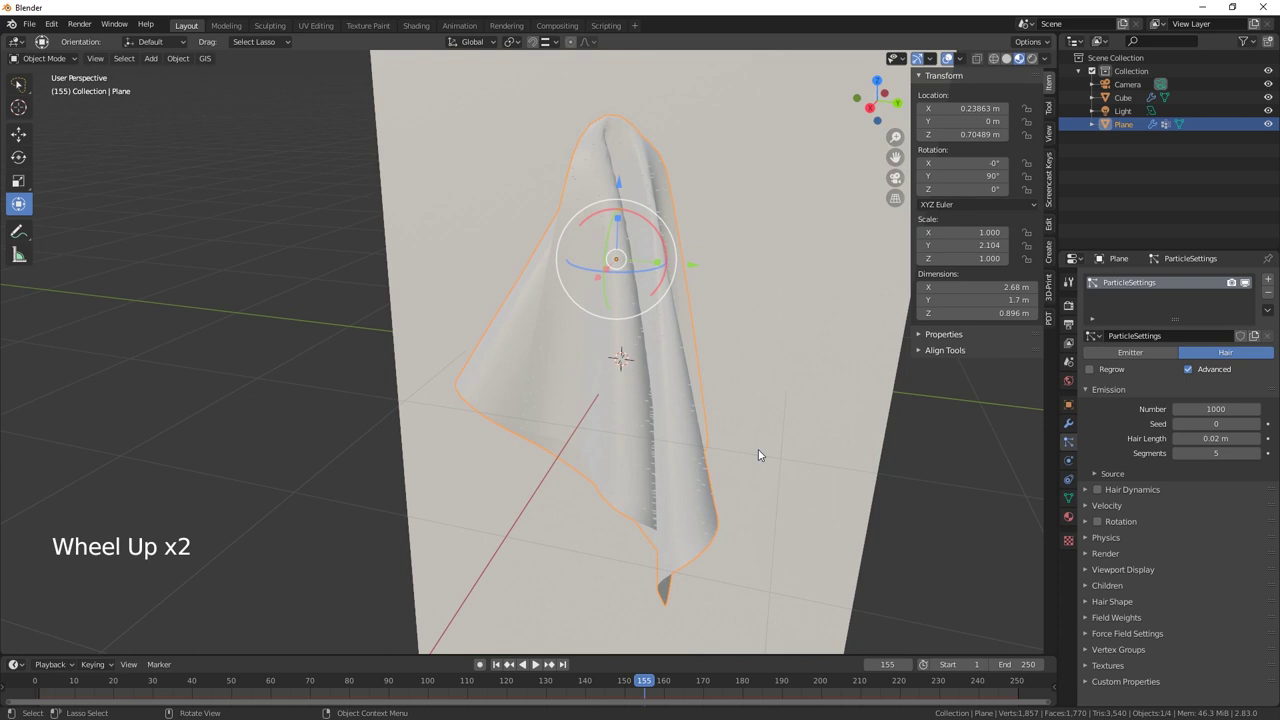
{"action": "scroll", "coordinate": [763, 447], "scroll_direction": "down", "scroll_amount": 1}
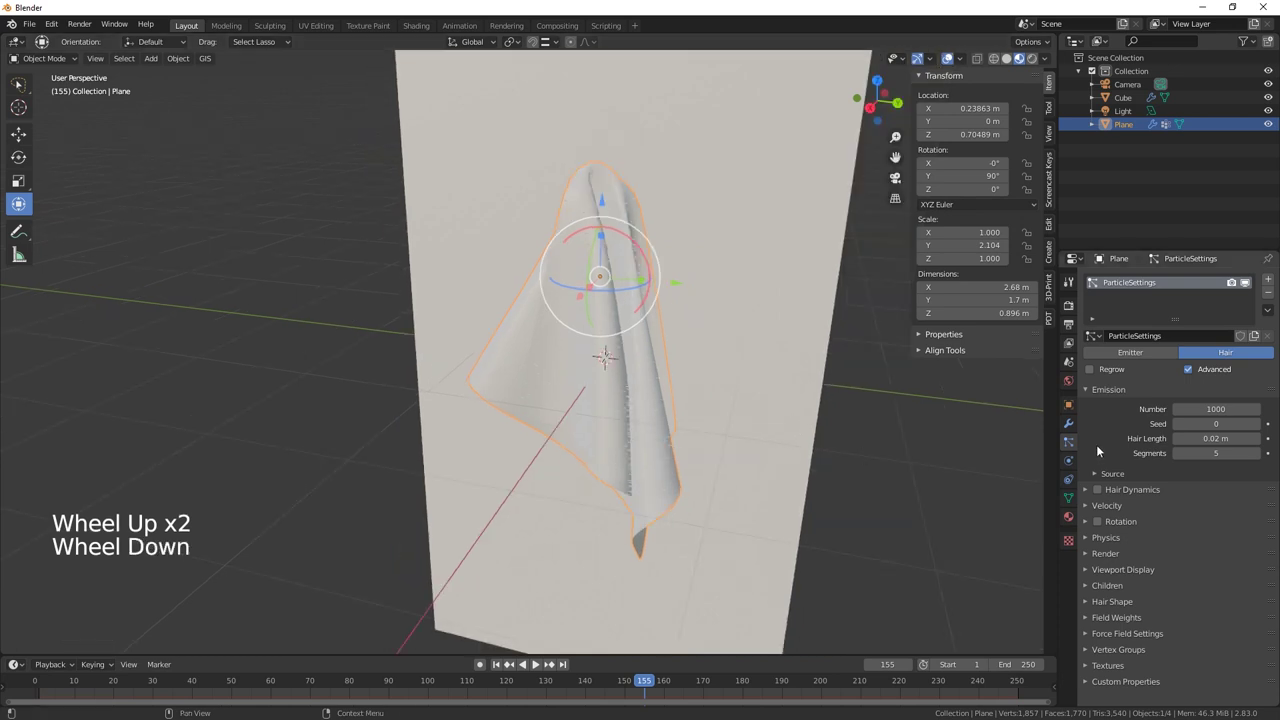
Set the Brownian force in the hair particles' physics settings to 0.02
{"action": "left_click", "coordinate": [1093, 542]}
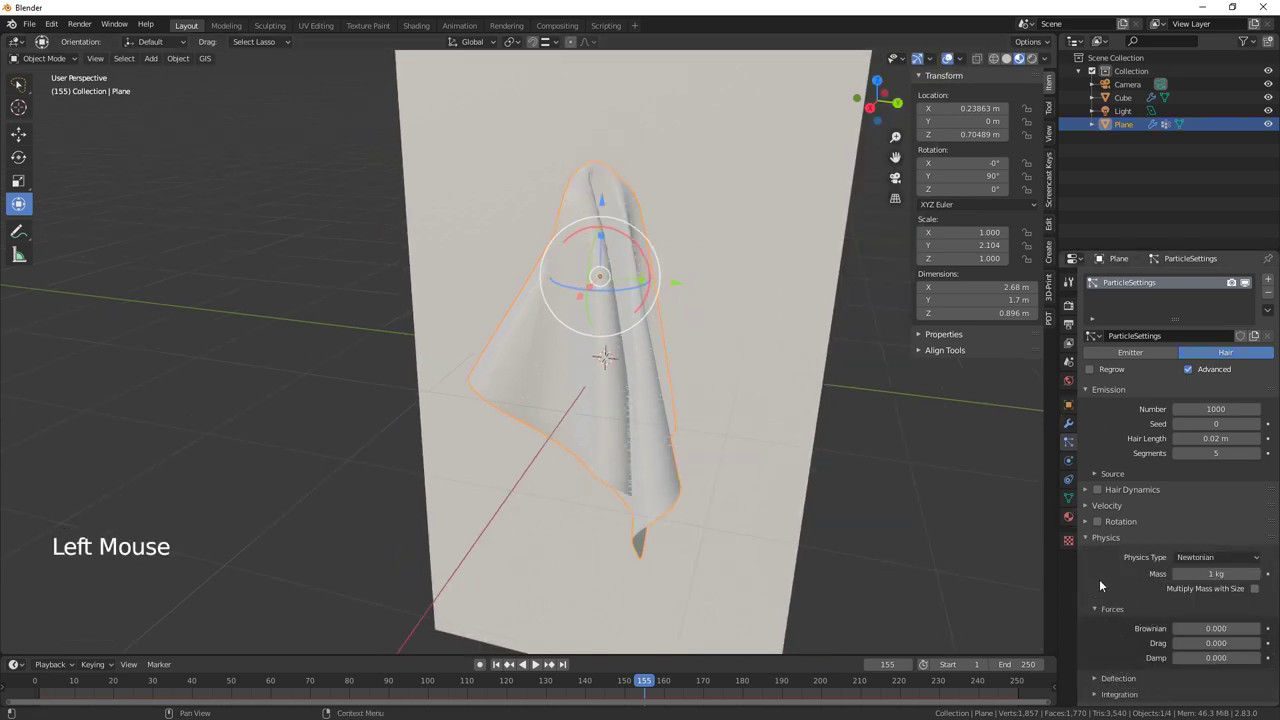
{"action": "scroll", "coordinate": [1102, 586], "scroll_direction": "down", "scroll_amount": 1}
{"action": "left_click", "coordinate": [1226, 601]}
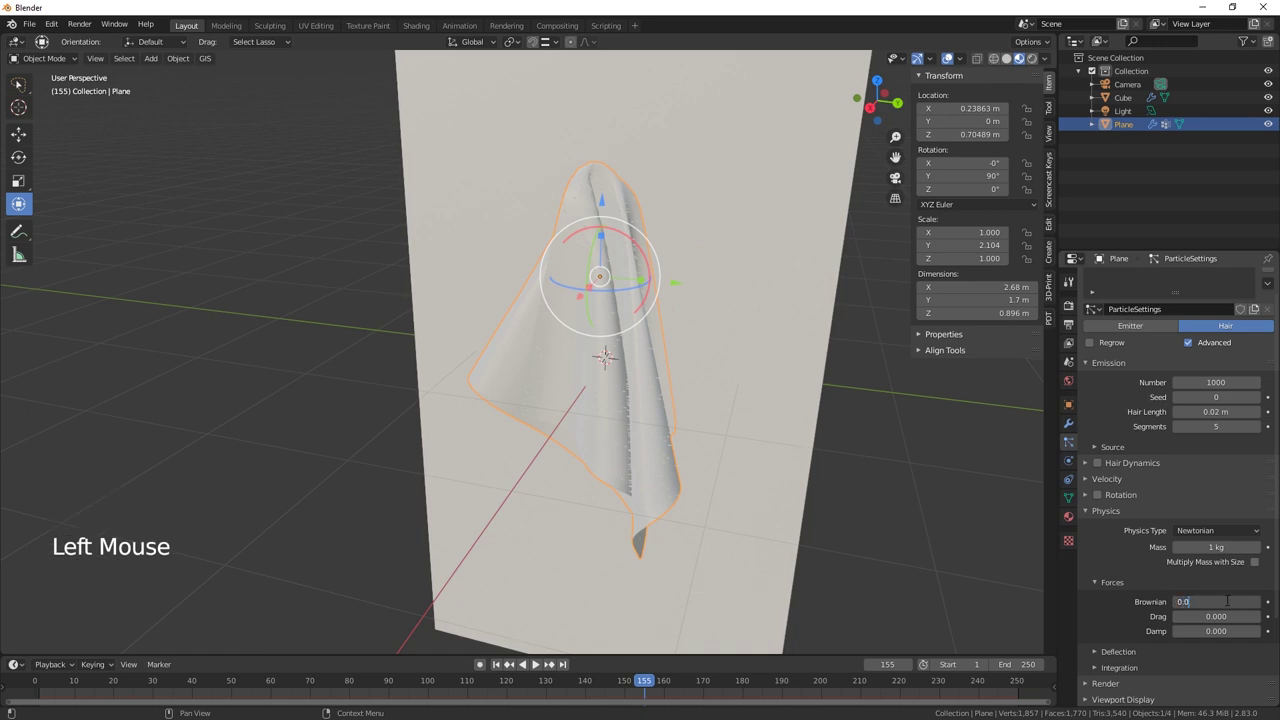
{"action": "type", "text": "2"}
{"action": "key", "text": "Return"}
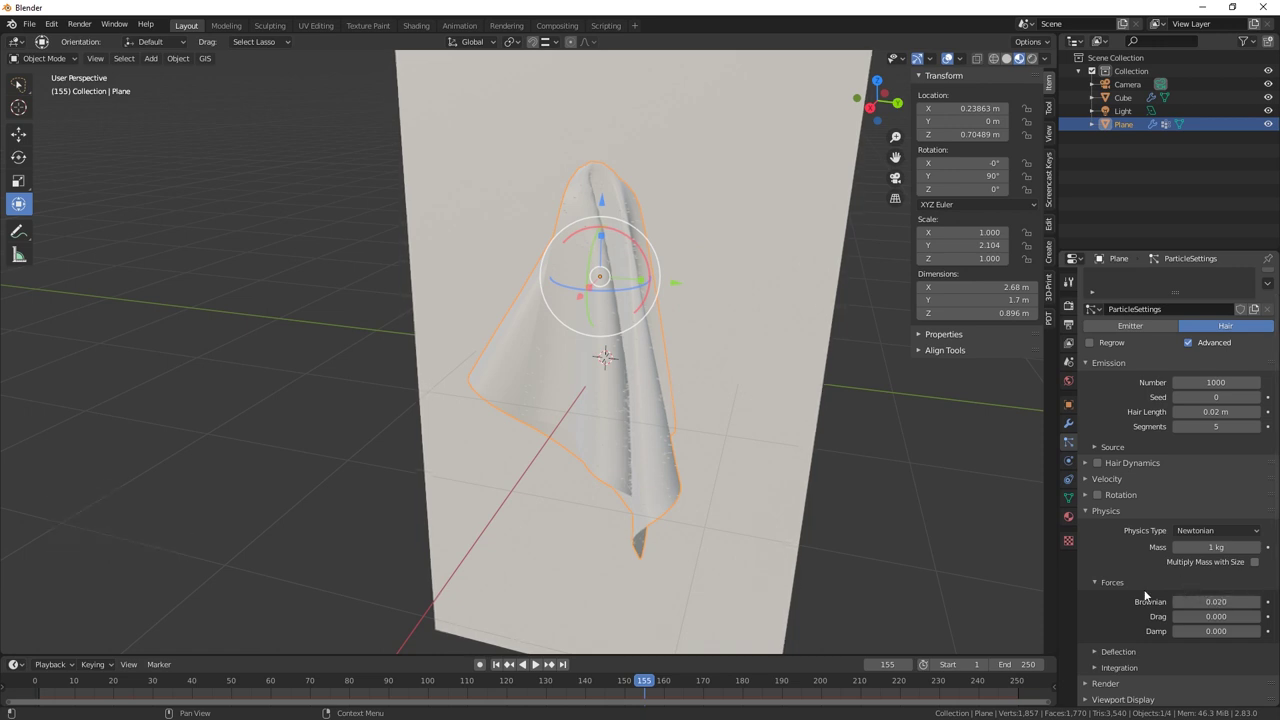
Enable B-Spline interpolation for the hair's rendered path
{"action": "scroll", "coordinate": [1118, 588], "scroll_direction": "down", "scroll_amount": 2}
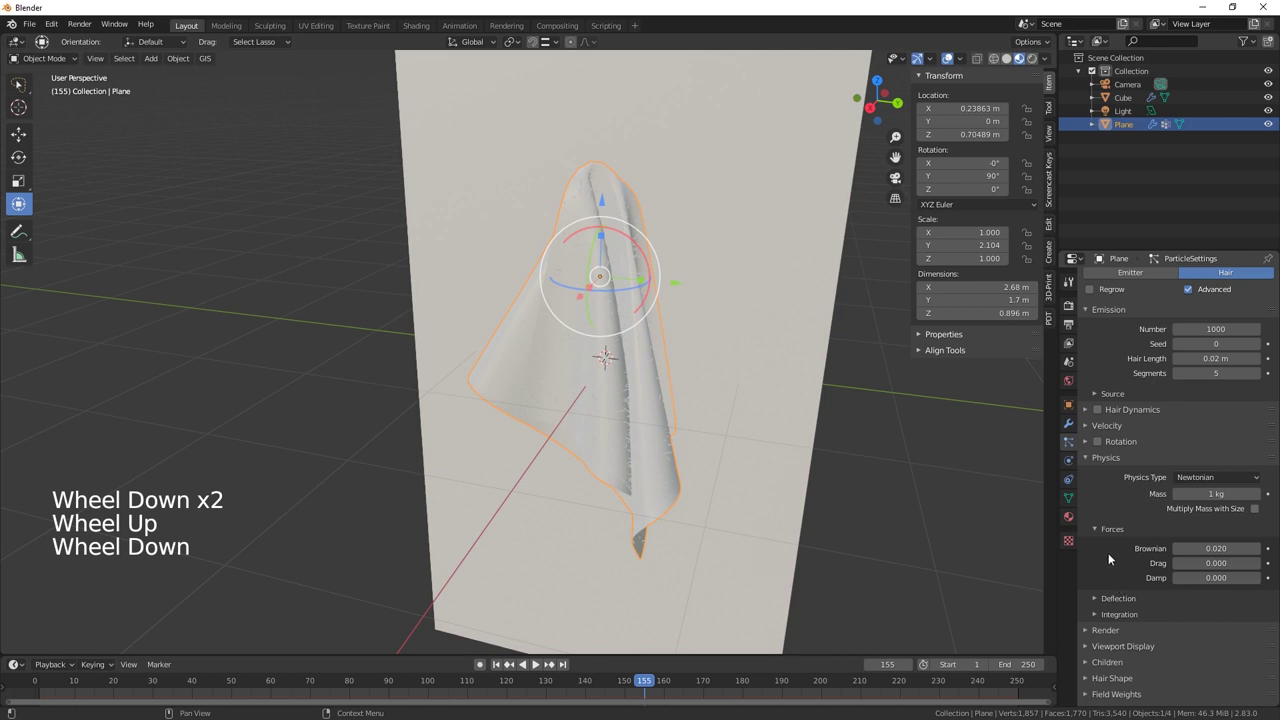
{"action": "scroll", "coordinate": [1108, 553], "scroll_direction": "down", "scroll_amount": 3}
{"action": "left_click", "coordinate": [1085, 571]}
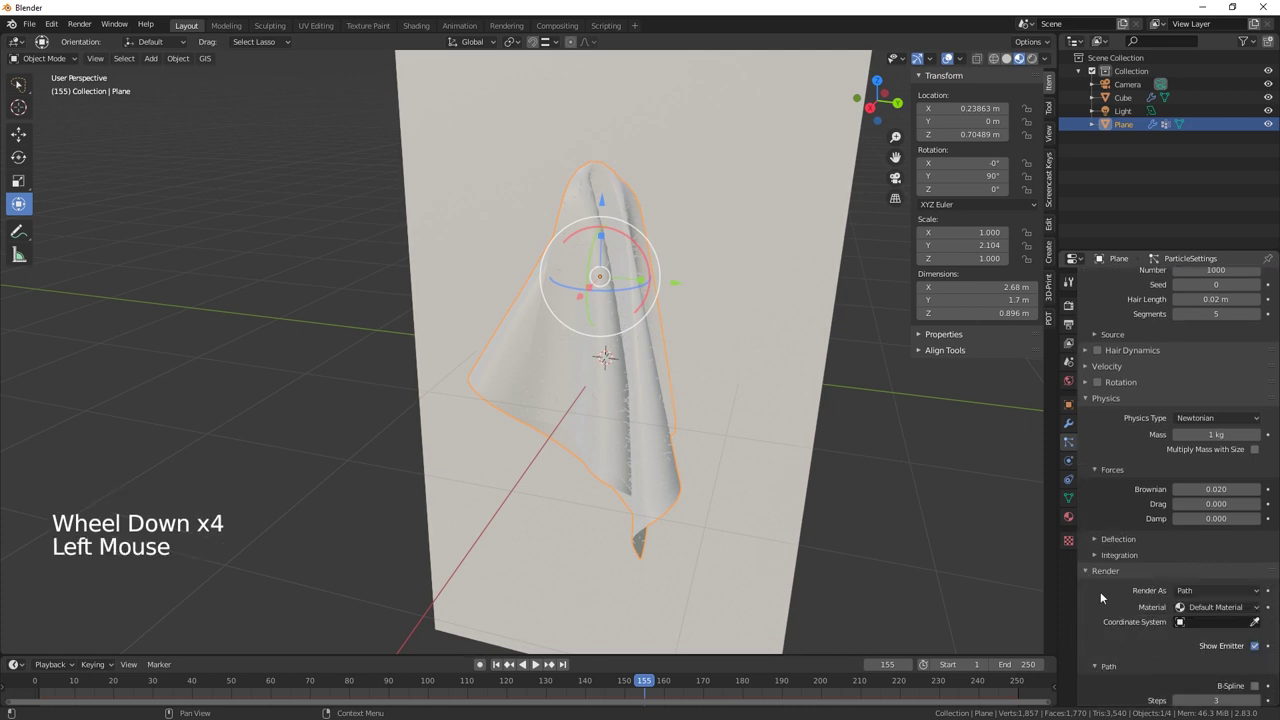
{"action": "scroll", "coordinate": [1170, 608], "scroll_direction": "down", "scroll_amount": 2}
{"action": "left_click", "coordinate": [1148, 570]}
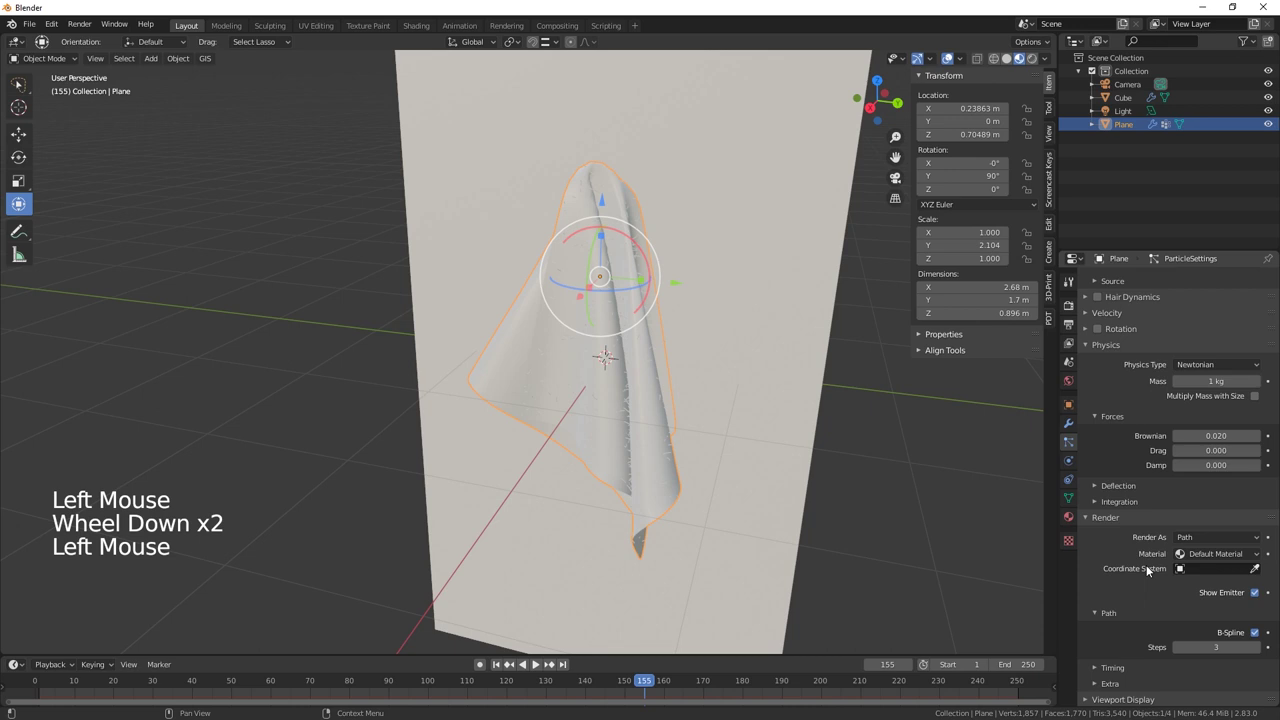
{"action": "left_click", "coordinate": [1086, 517]}
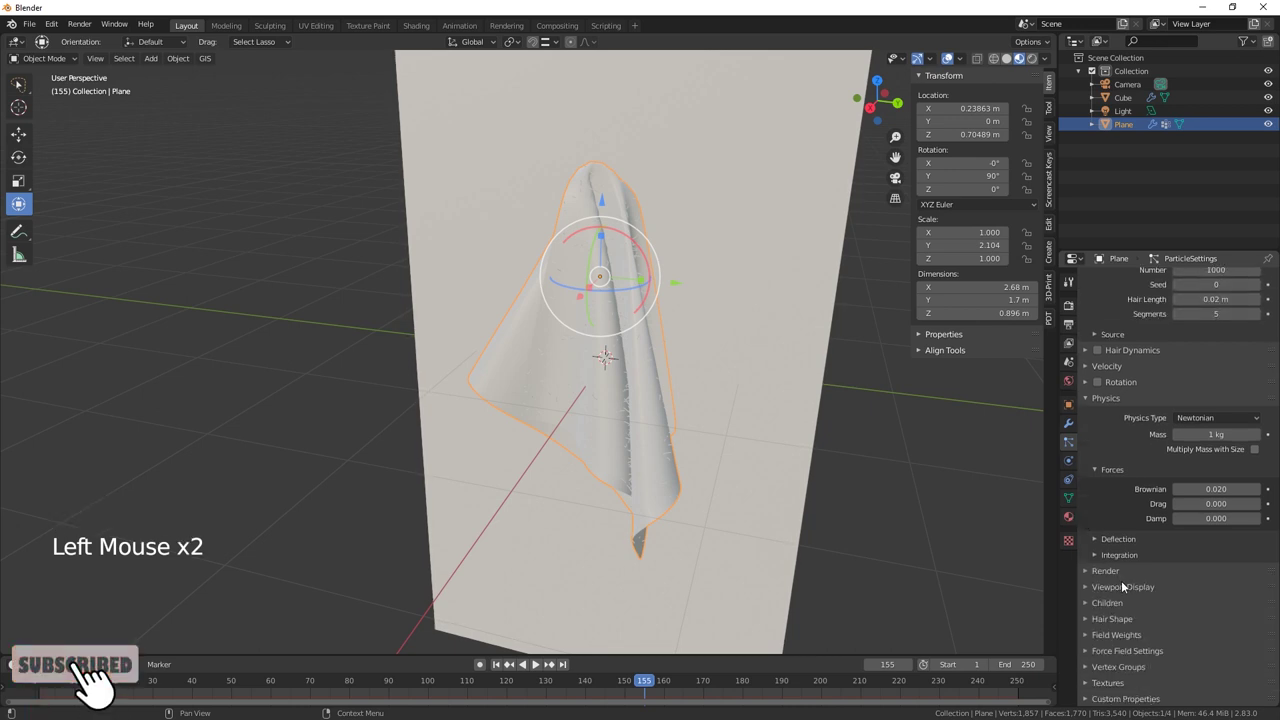
Set both the root and tip diameters of the hair shape to 0.05 m
{"action": "scroll", "coordinate": [1112, 605], "scroll_direction": "down", "scroll_amount": 3}
{"action": "scroll", "coordinate": [1110, 610], "scroll_direction": "up", "scroll_amount": 1}
{"action": "scroll", "coordinate": [1108, 617], "scroll_direction": "down", "scroll_amount": 6}
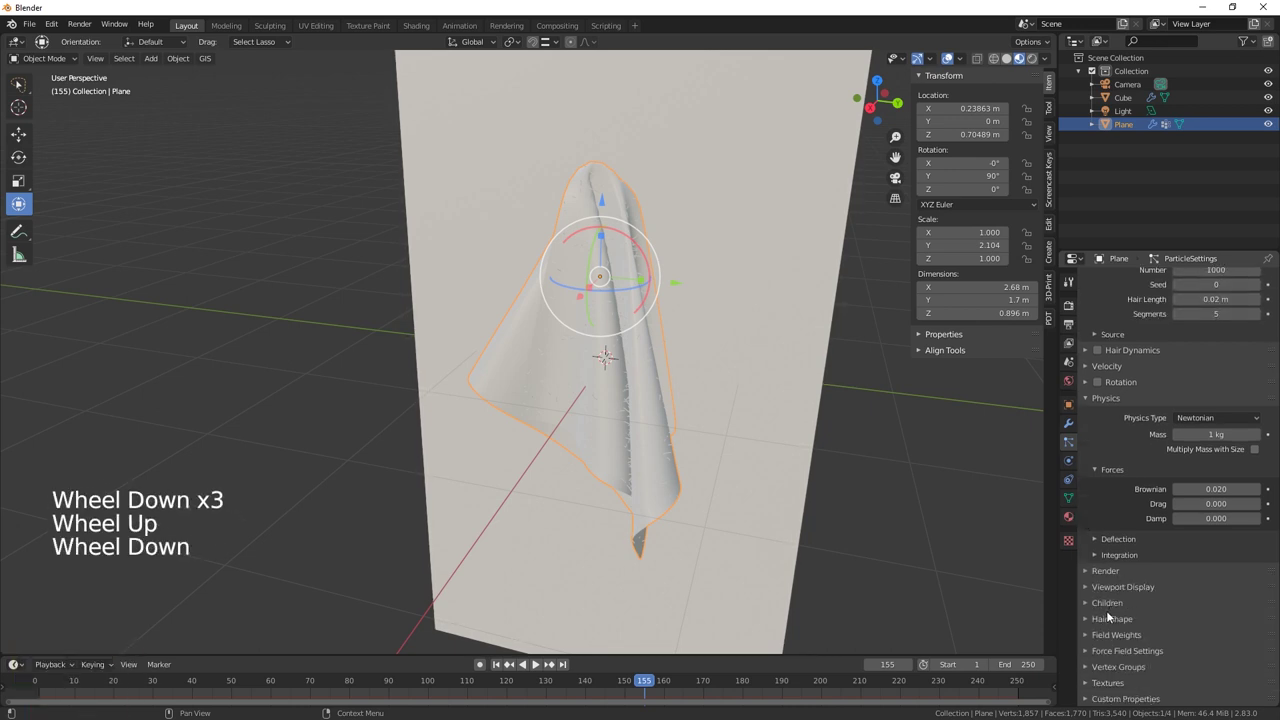
{"action": "left_click", "coordinate": [1086, 619]}
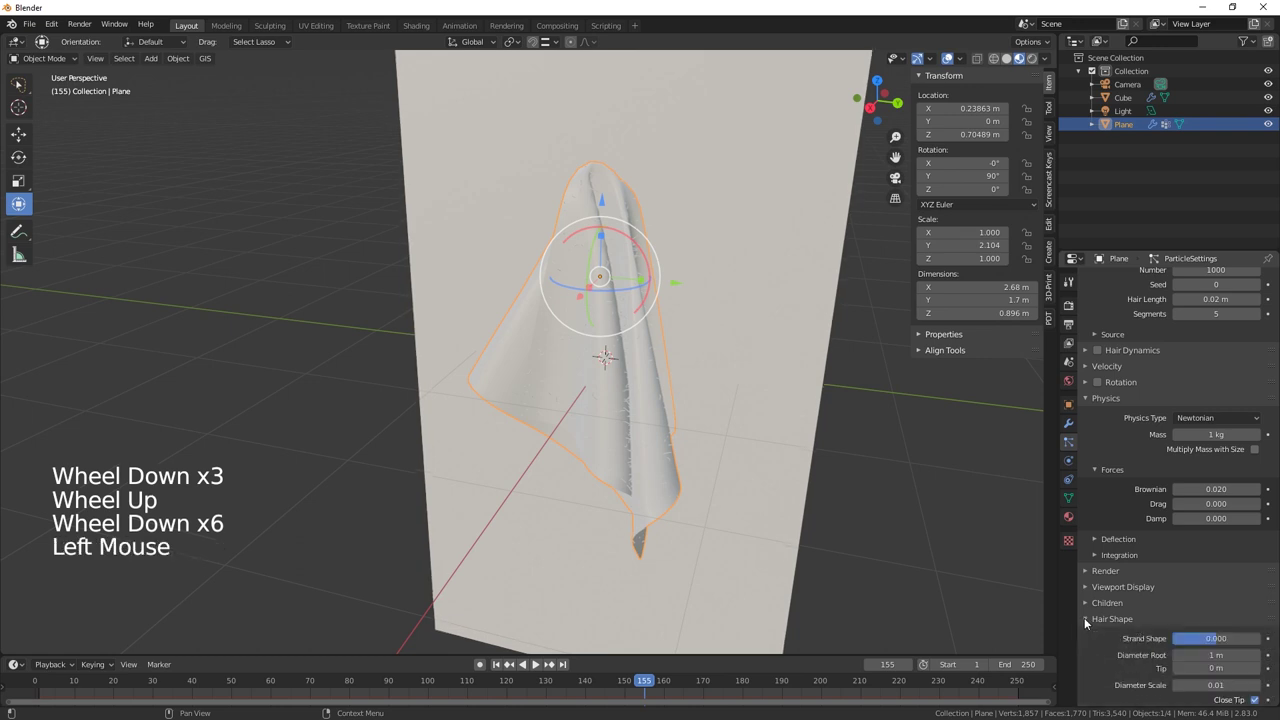
{"action": "scroll", "coordinate": [1088, 625], "scroll_direction": "down", "scroll_amount": 2}
{"action": "left_click", "coordinate": [1218, 602]}
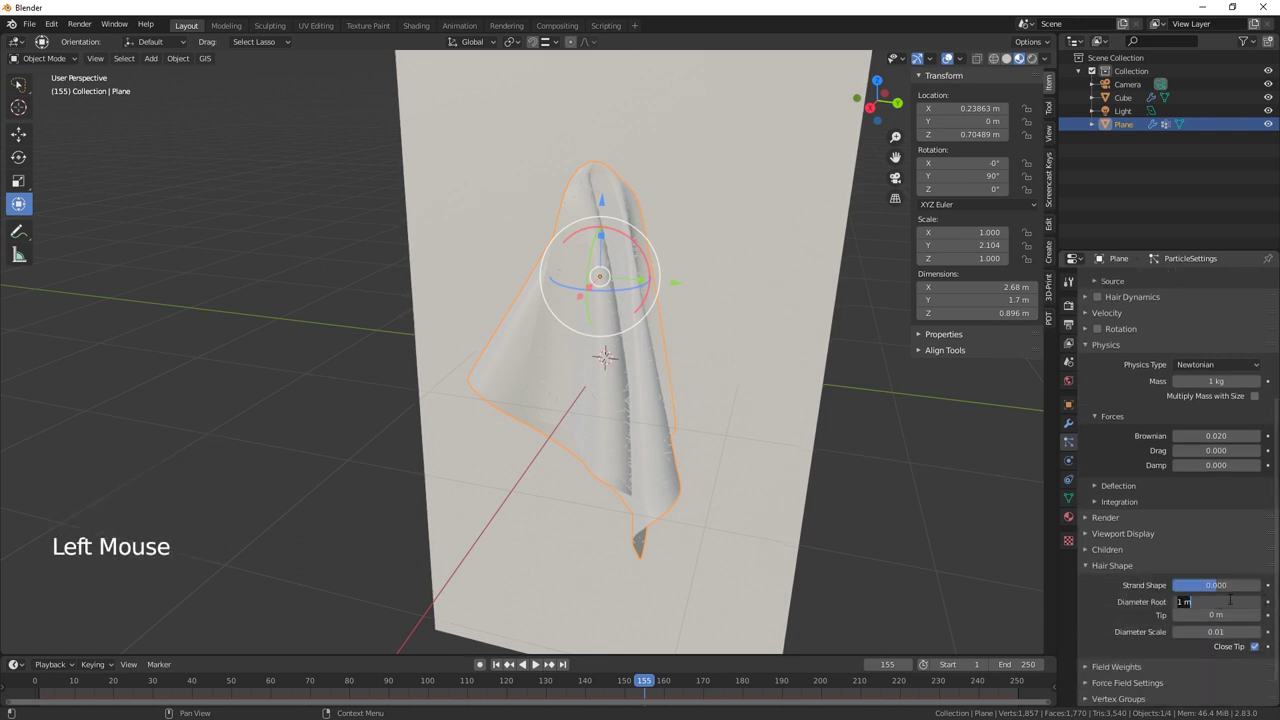
{"action": "type", "text": "0.05"}
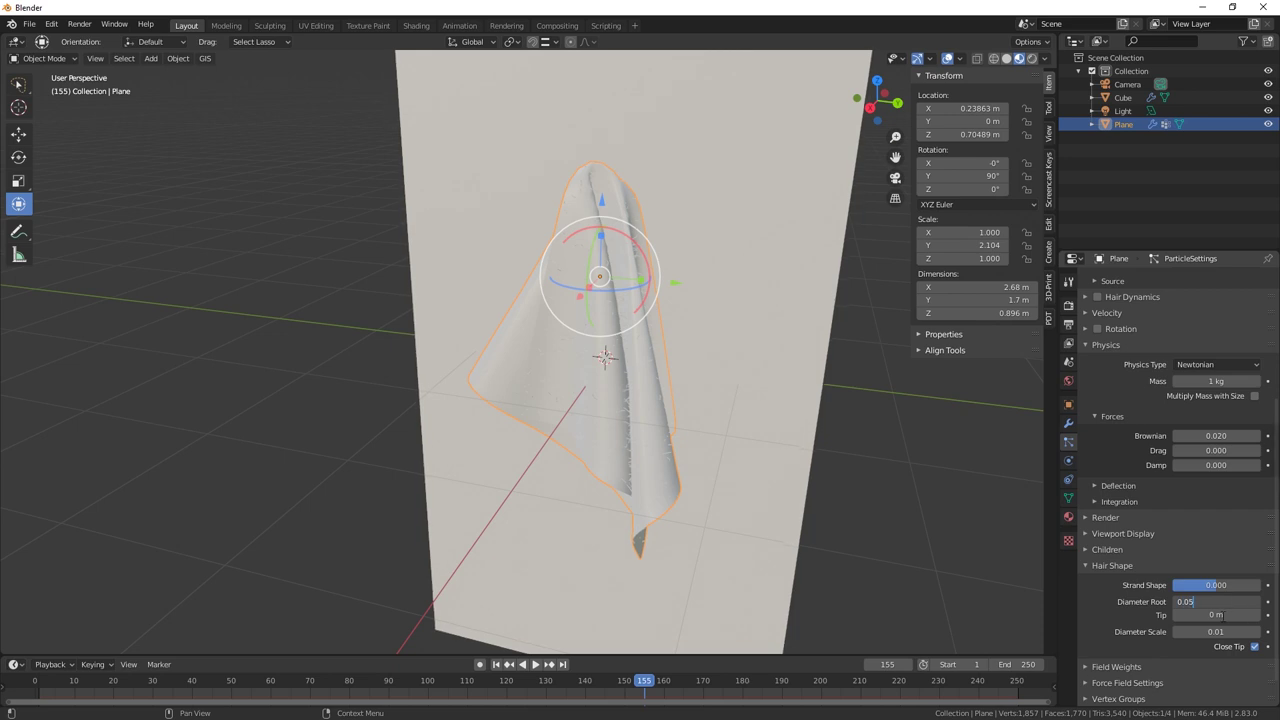
{"action": "left_click", "coordinate": [1220, 615]}
{"action": "type", "text": "0.0"}
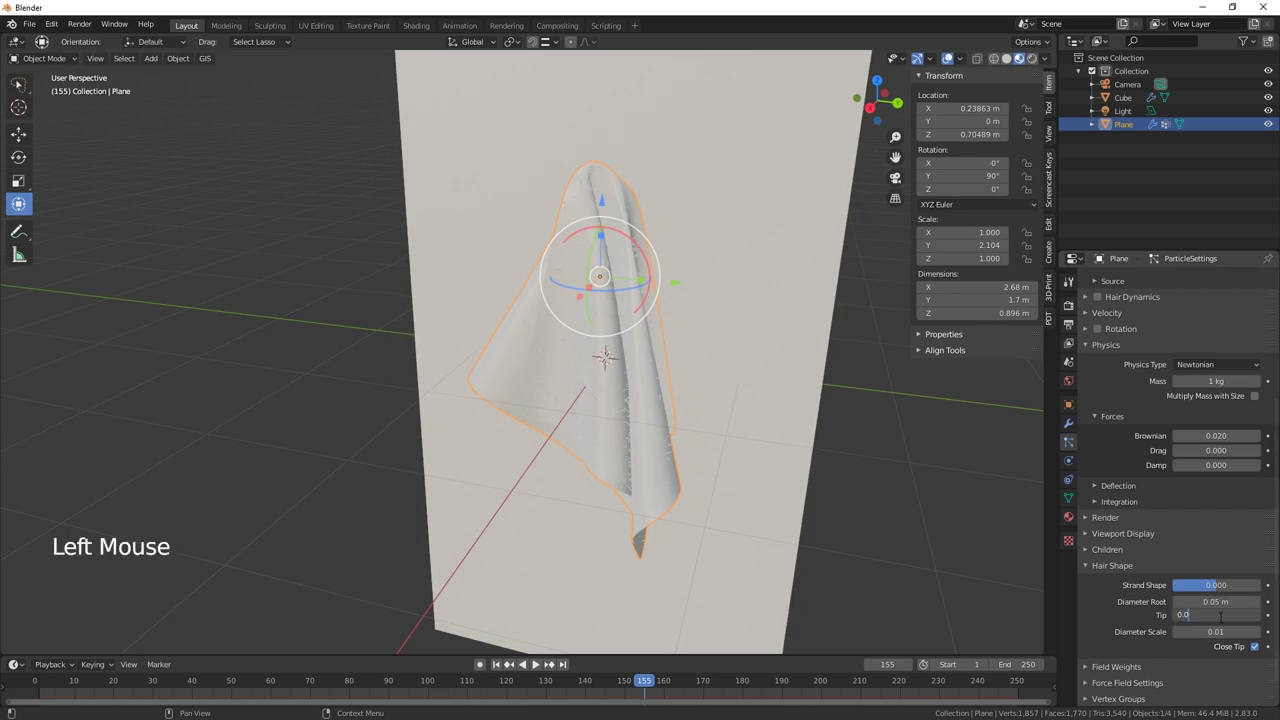
{"action": "type", "text": "5"}
{"action": "key", "text": "Return"}
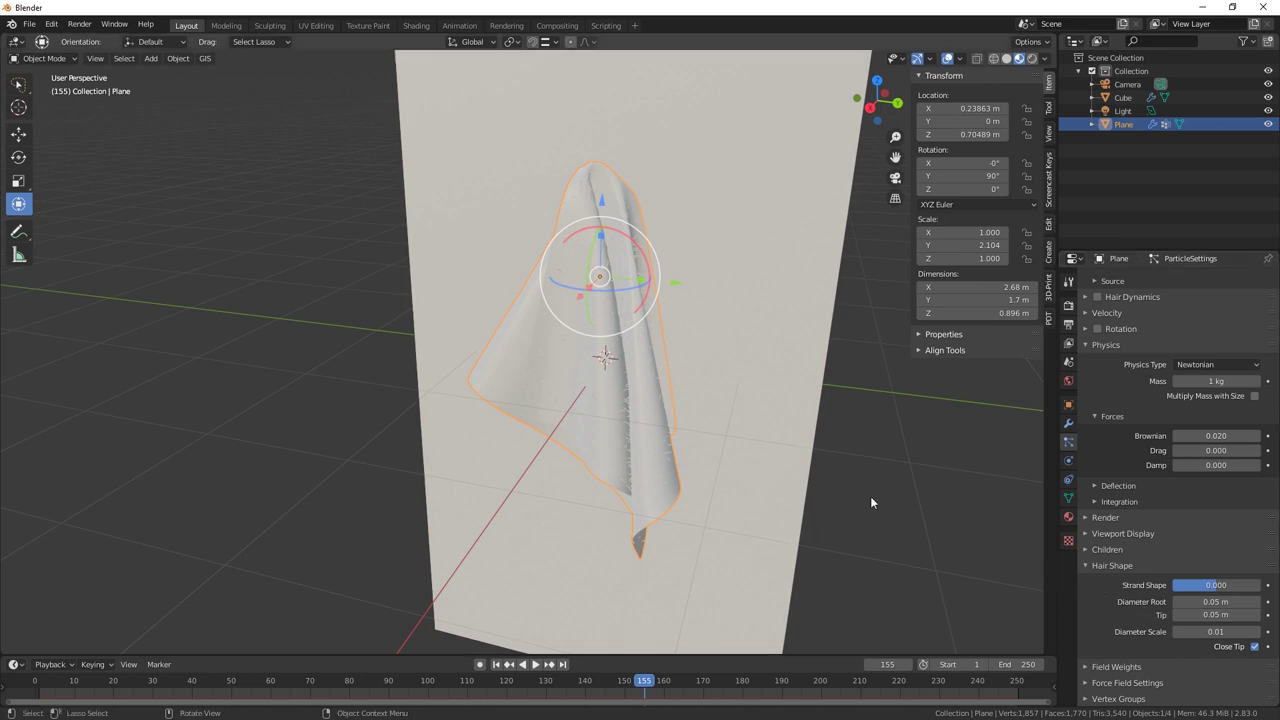
Set the number of emitted hairs on the cloth to 500000
{"action": "mouse_move", "coordinate": [870, 520]}
{"action": "middle_mouse_down"}
{"action": "mouse_move", "coordinate": [817, 506]}
{"action": "mouse_move", "coordinate": [766, 514]}
{"action": "mouse_move", "coordinate": [846, 517]}
{"action": "middle_mouse_up"}
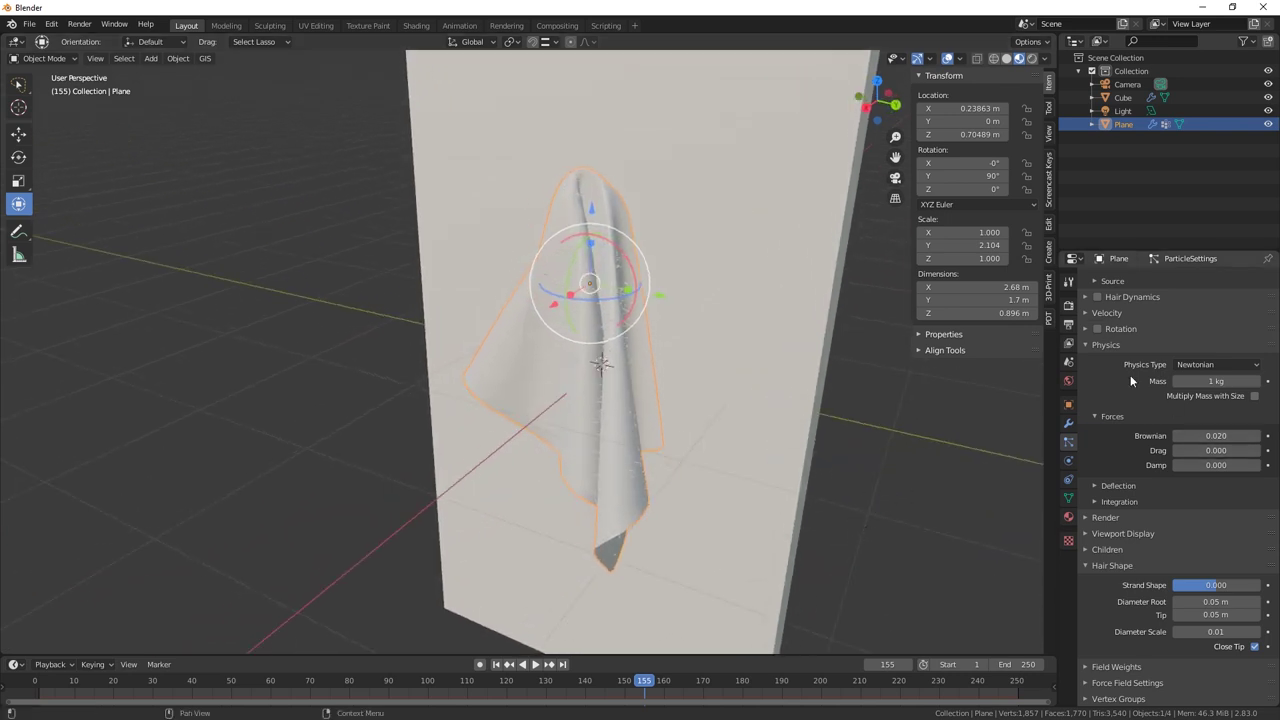
{"action": "scroll", "coordinate": [1140, 530], "scroll_direction": "up", "scroll_amount": 4}
{"action": "scroll", "coordinate": [1149, 534], "scroll_direction": "up", "scroll_amount": 6}
{"action": "scroll", "coordinate": [1149, 534], "scroll_direction": "down", "scroll_amount": 1}
{"action": "scroll", "coordinate": [1149, 534], "scroll_direction": "up", "scroll_amount": 2}
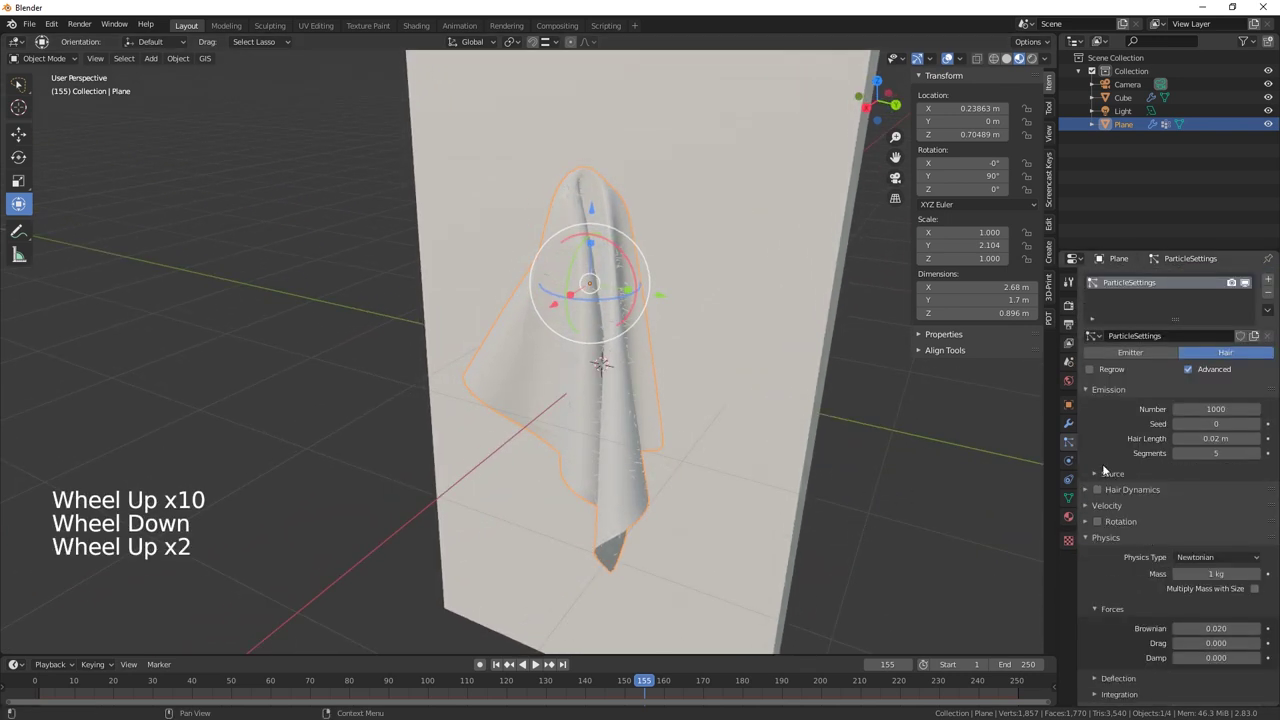
{"action": "left_click", "coordinate": [1212, 408]}
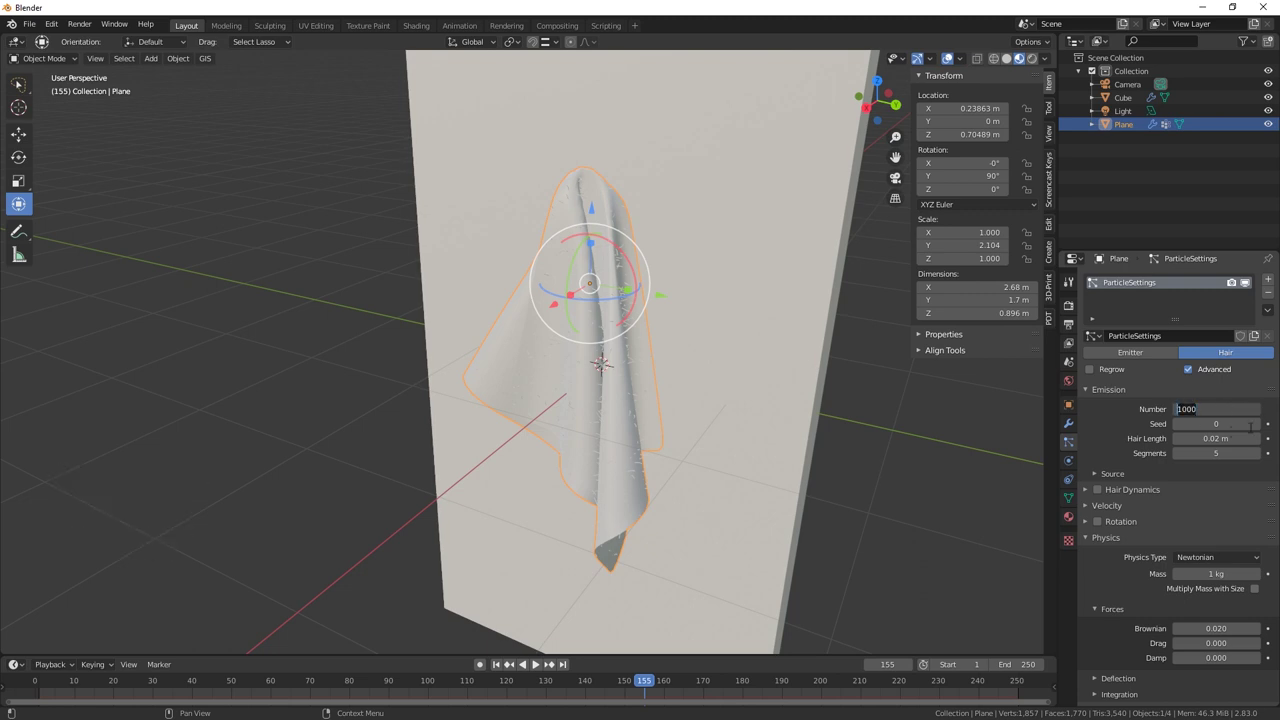
{"action": "type", "text": "500000"}
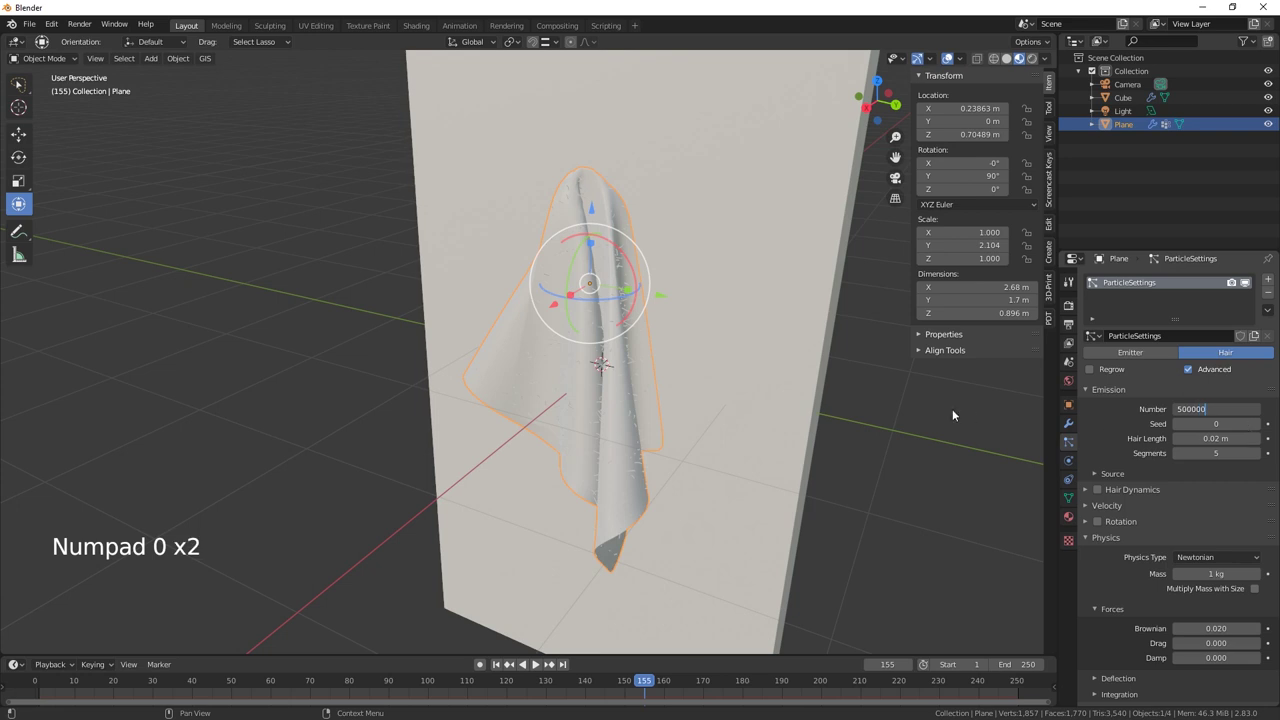
{"action": "key", "text": "Return"}
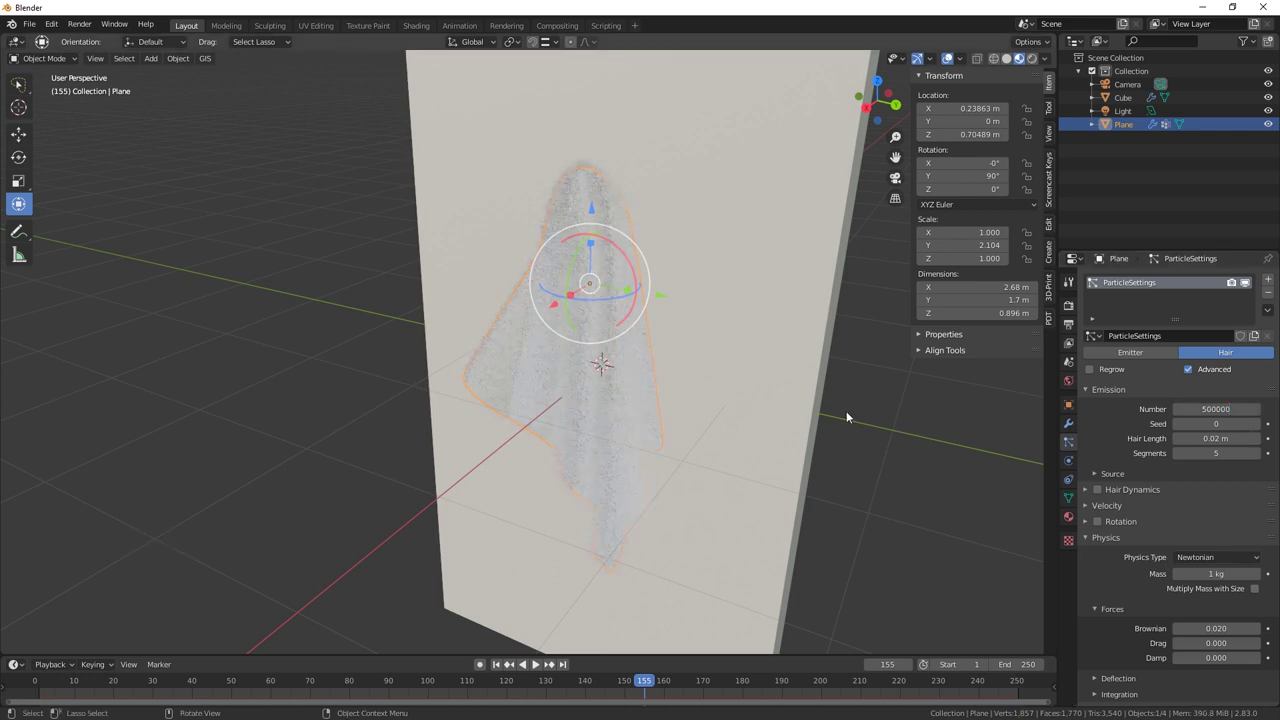
Add a new material to the cloth and give it a light turquoise-green base color
{"action": "left_click", "coordinate": [1068, 516]}
{"action": "left_click", "coordinate": [1149, 324]}
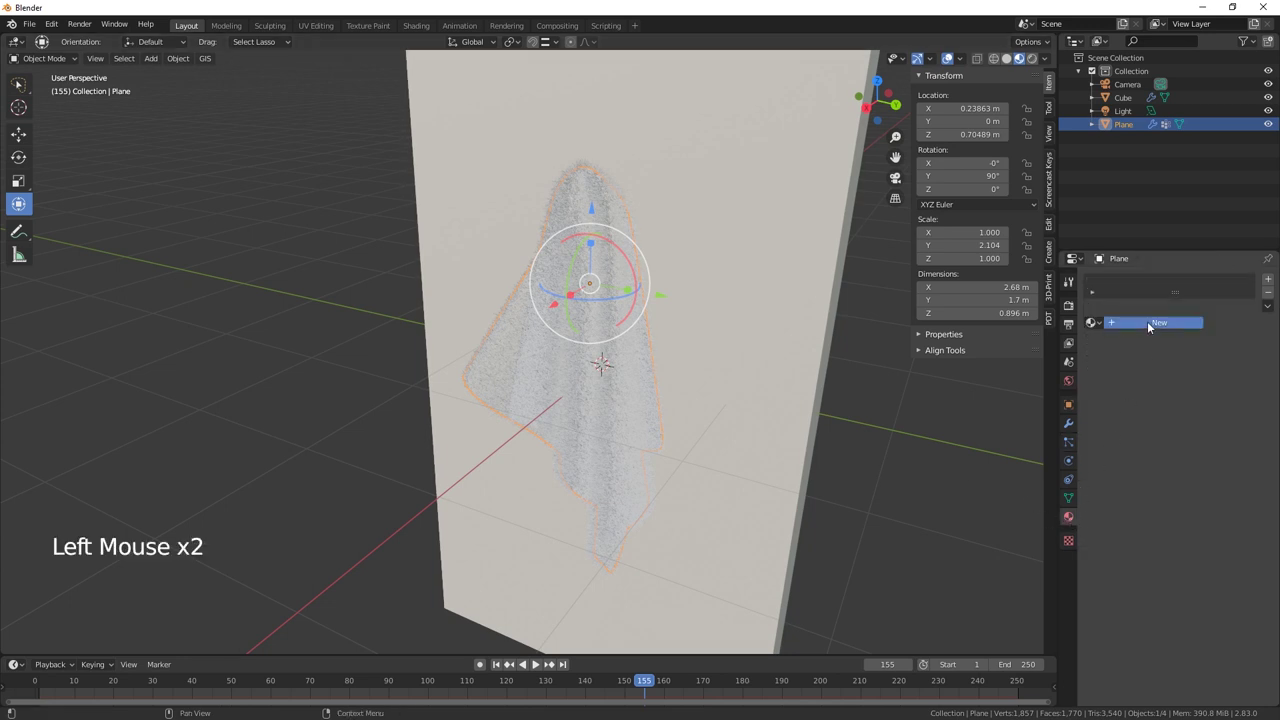
{"action": "left_click", "coordinate": [1161, 324]}
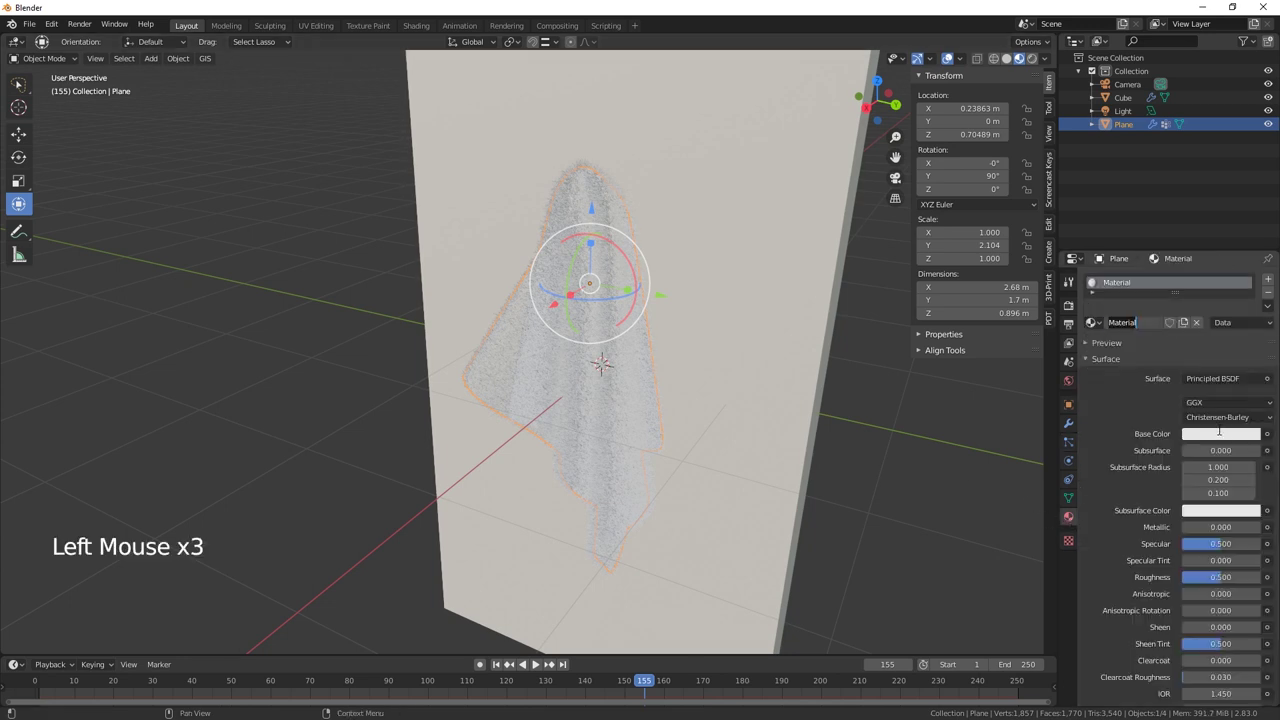
{"action": "left_click", "coordinate": [1219, 433]}
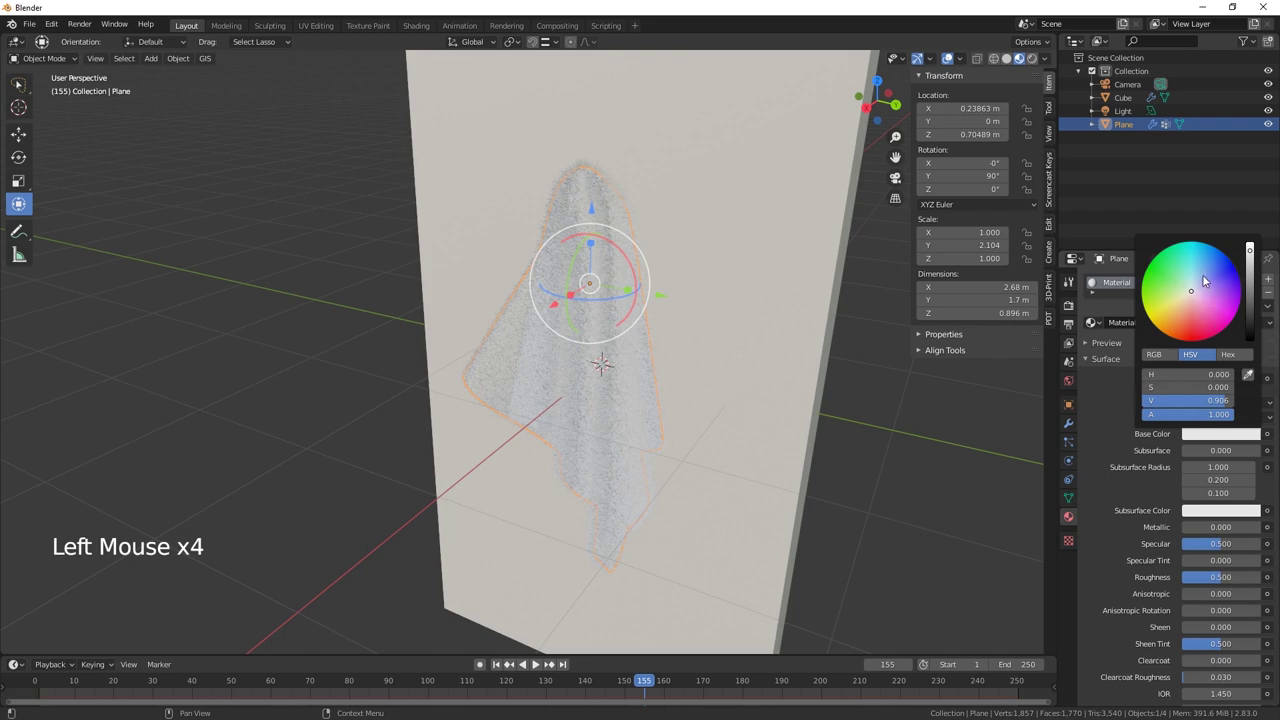
{"action": "left_click", "coordinate": [1186, 272]}
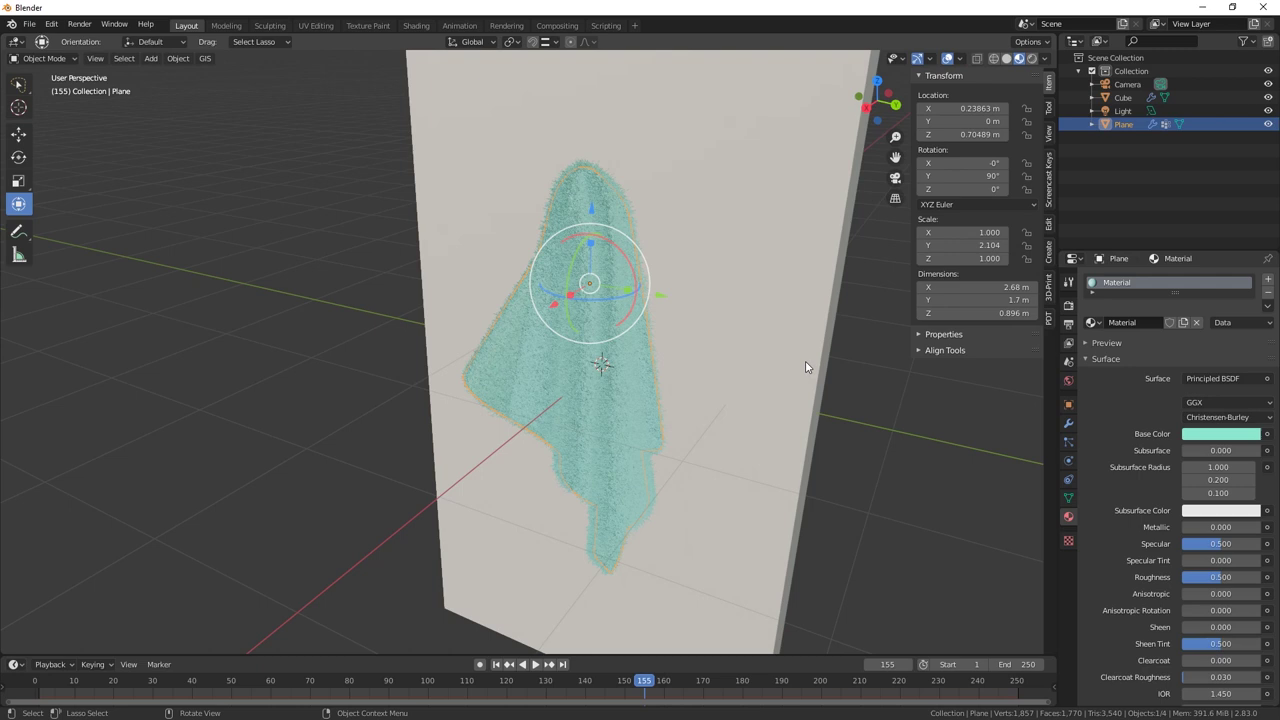
Give the slab behind the cloth a new material with a violet-blue base color
{"action": "left_click", "coordinate": [775, 300]}
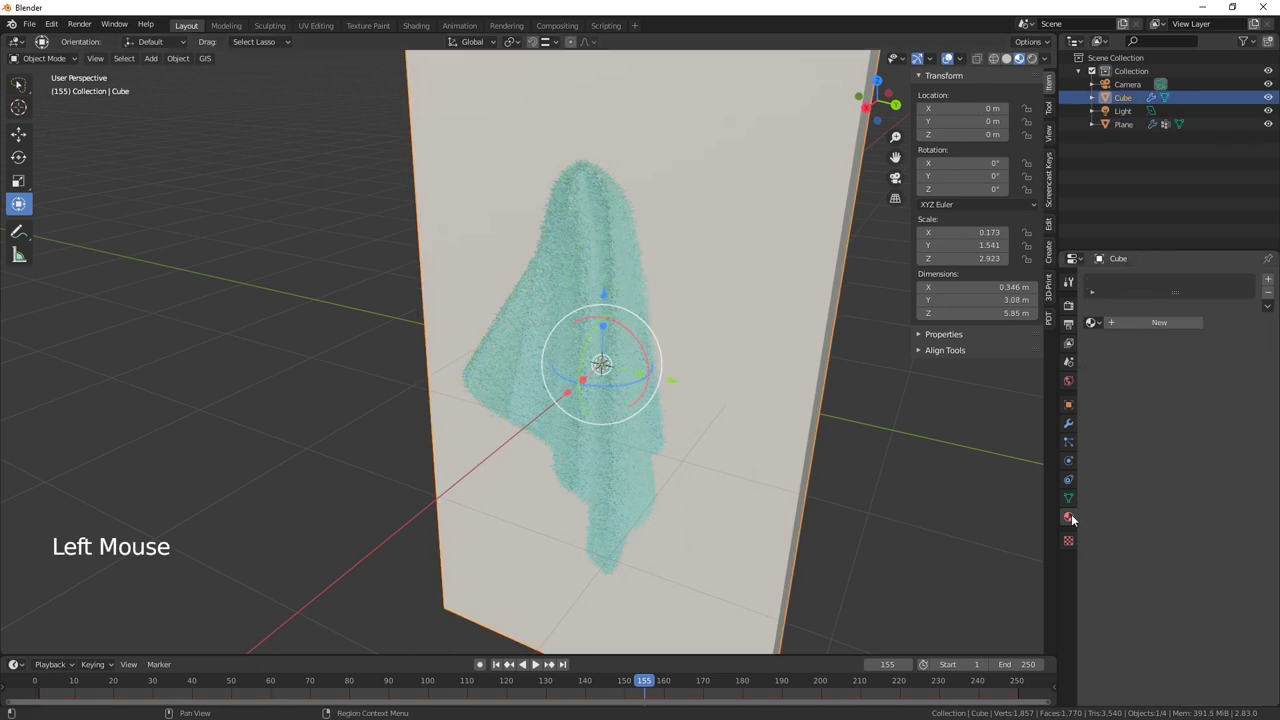
{"action": "left_click", "coordinate": [1157, 323]}
{"action": "left_click", "coordinate": [1221, 436]}
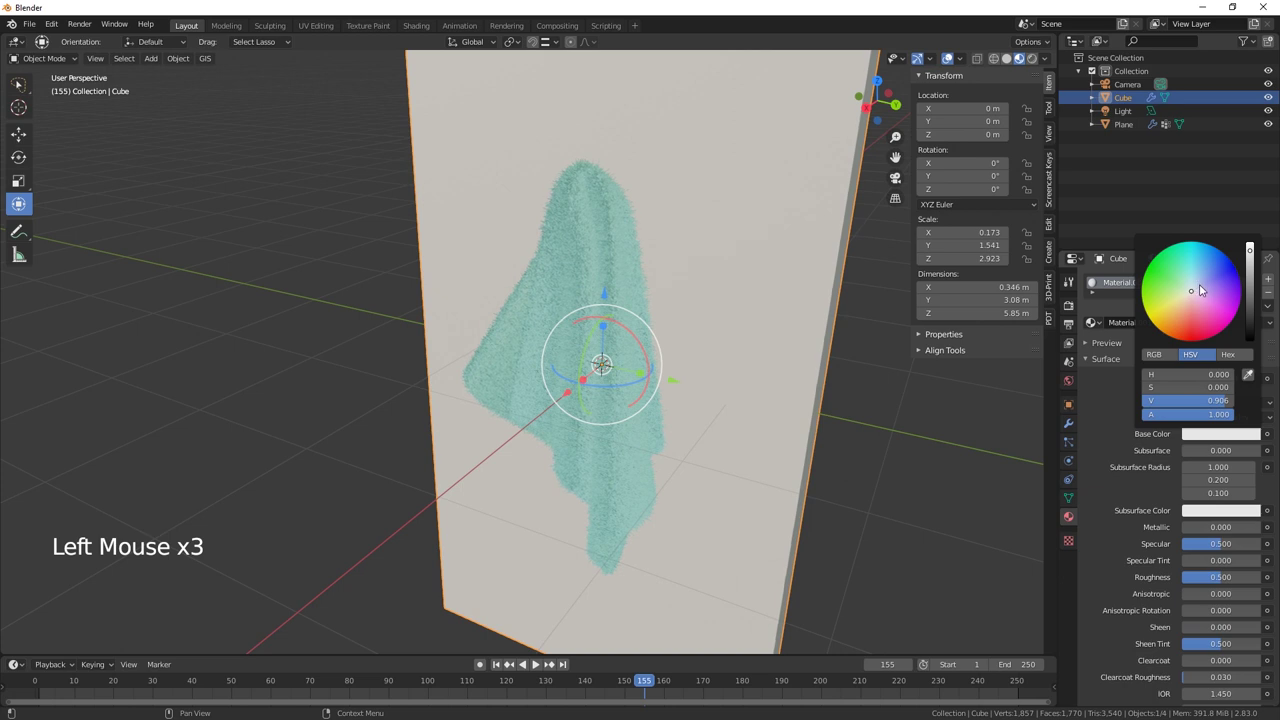
{"action": "mouse_move", "coordinate": [1201, 290]}
{"action": "left_mouse_down"}
{"action": "mouse_move", "coordinate": [1207, 306]}
{"action": "mouse_move", "coordinate": [1199, 298]}
{"action": "left_mouse_up"}
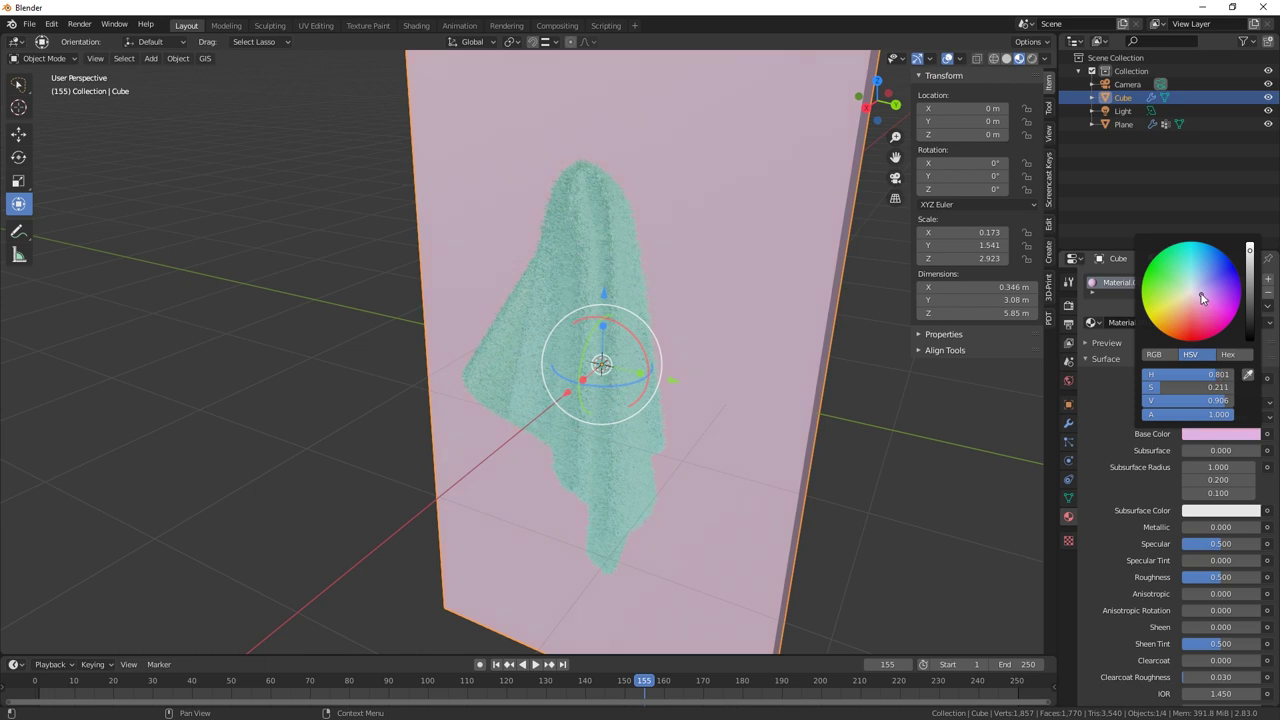
{"action": "mouse_move", "coordinate": [1201, 293]}
{"action": "left_mouse_down"}
{"action": "mouse_move", "coordinate": [1192, 308]}
{"action": "mouse_move", "coordinate": [1182, 295]}
{"action": "mouse_move", "coordinate": [1219, 285]}
{"action": "left_mouse_up"}
Switch the viewport to Rendered shading and open the render settings
{"action": "middle_click_drag", "start_coordinate": [829, 461], "coordinate": [763, 497]}
{"action": "scroll", "coordinate": [674, 460], "scroll_direction": "up", "scroll_amount": 2}
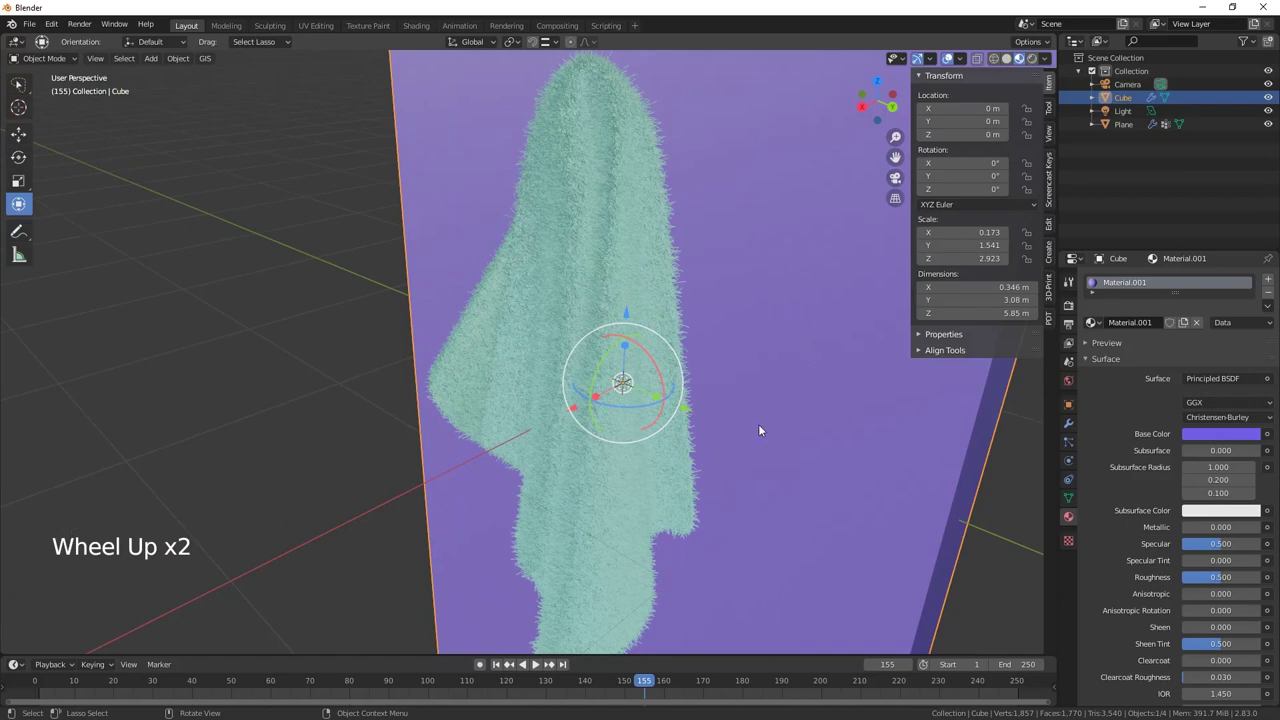
{"action": "left_click", "coordinate": [1033, 60]}
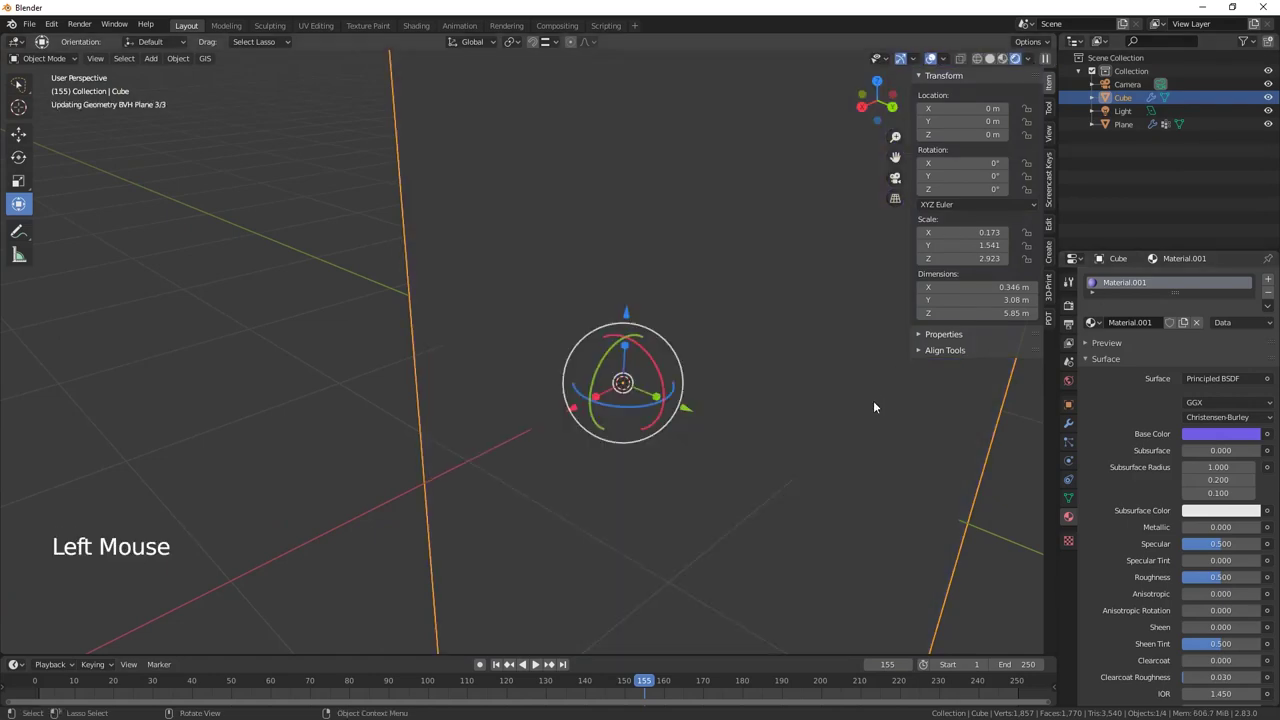
{"action": "left_click", "coordinate": [1068, 305]}
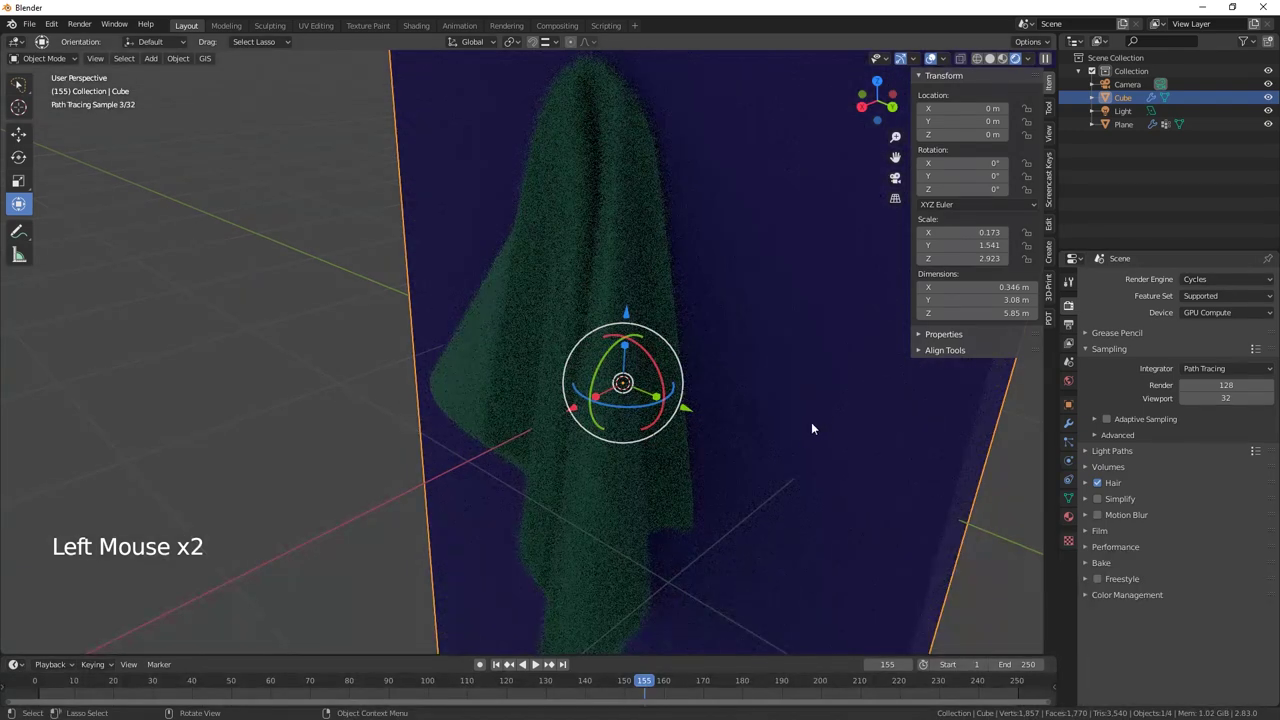
Move the light in front of the slab, about -11.9 m along Y, -2.59 m along Z and -2.92 m along X
{"action": "scroll", "coordinate": [811, 422], "scroll_direction": "down", "scroll_amount": 4}
{"action": "scroll", "coordinate": [805, 446], "scroll_direction": "down", "scroll_amount": 5}
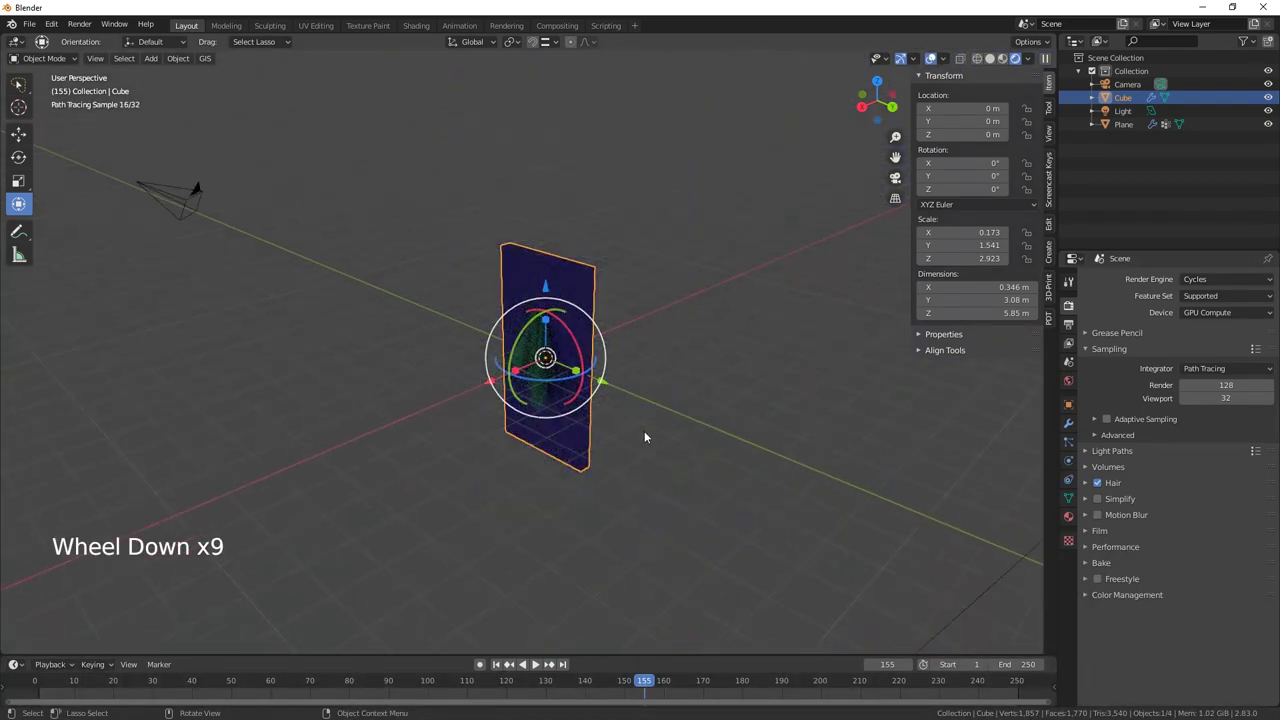
{"action": "scroll", "coordinate": [645, 435], "scroll_direction": "down", "scroll_amount": 3}
{"action": "left_click", "coordinate": [674, 402]}
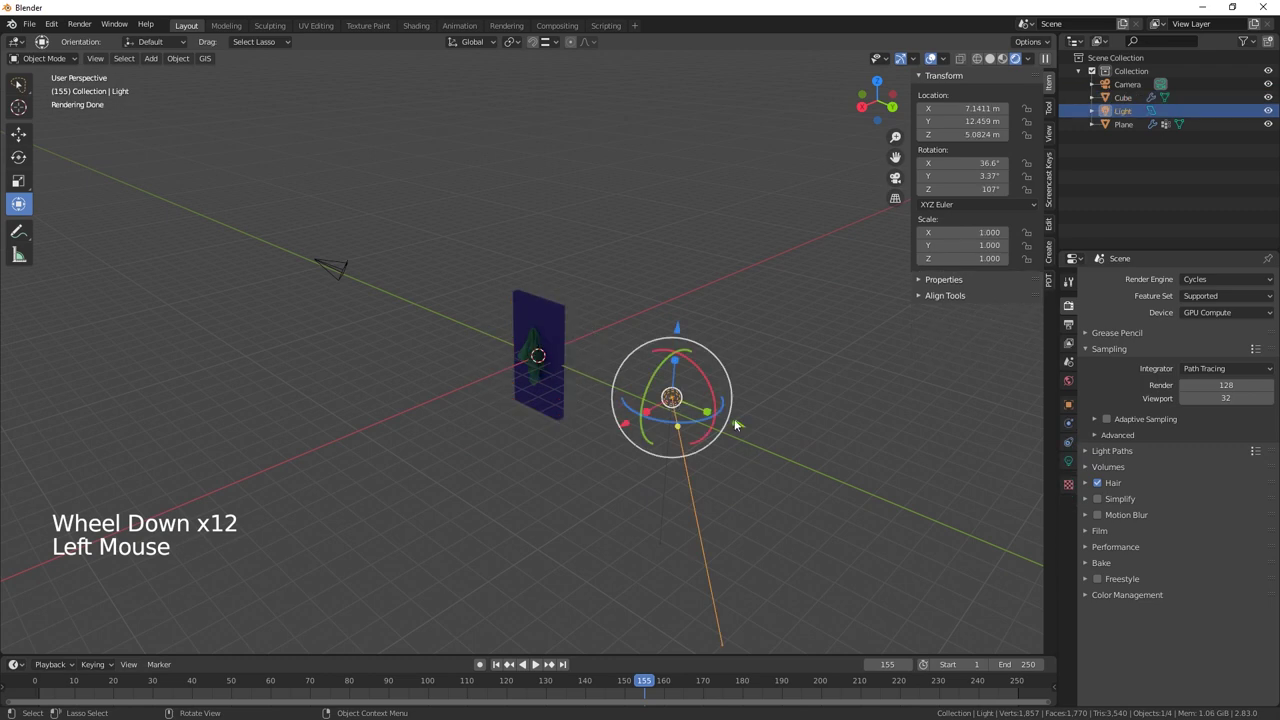
{"action": "left_click_drag", "start_coordinate": [707, 412], "coordinate": [452, 310]}
{"action": "left_click", "coordinate": [408, 221]}
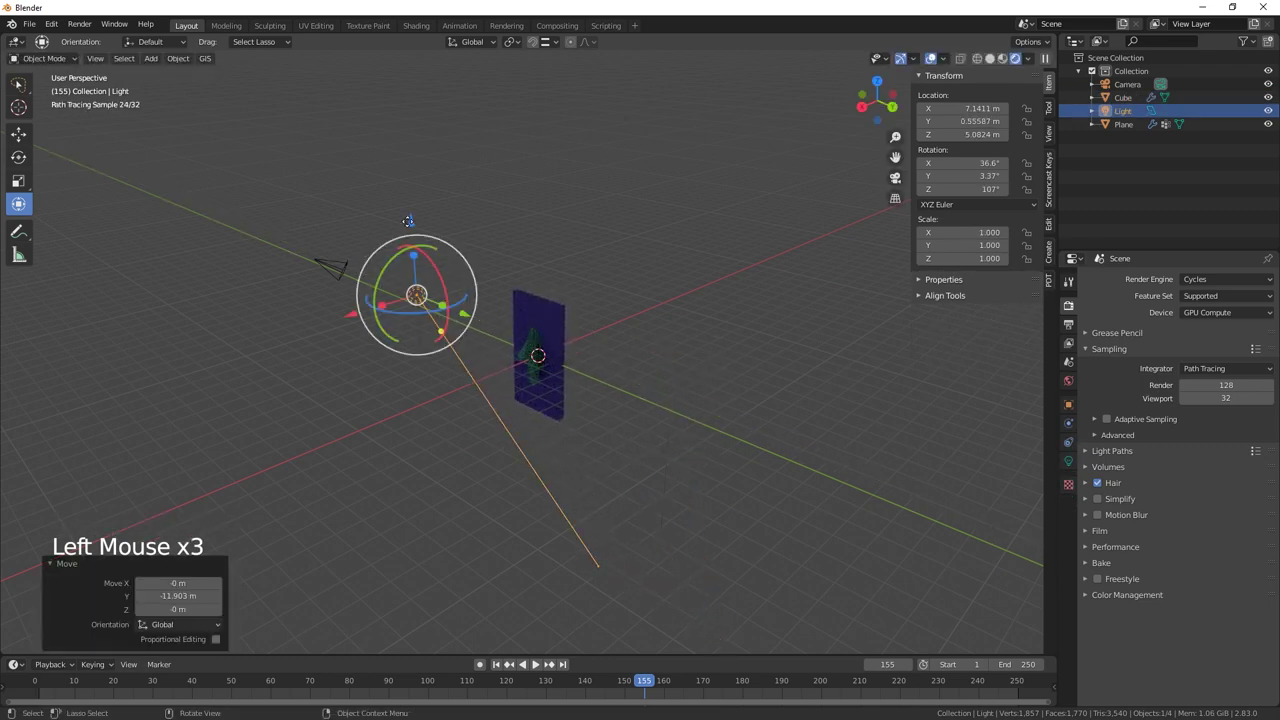
{"action": "left_click_drag", "start_coordinate": [408, 221], "coordinate": [408, 270]}
{"action": "left_click_drag", "start_coordinate": [352, 362], "coordinate": [413, 366]}
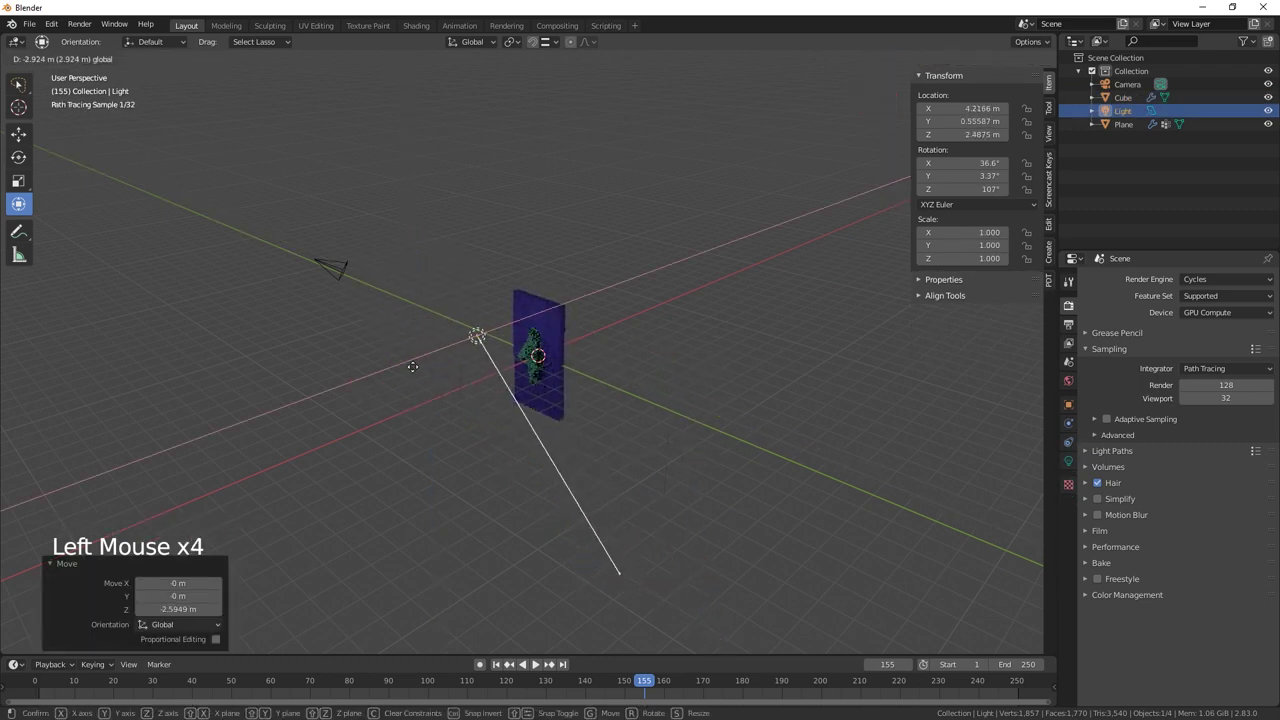
{"action": "left_click", "coordinate": [413, 366]}
Shift the light about 0.74 m along Y, beside the hanging cloth
{"action": "scroll", "coordinate": [574, 433], "scroll_direction": "up", "scroll_amount": 8}
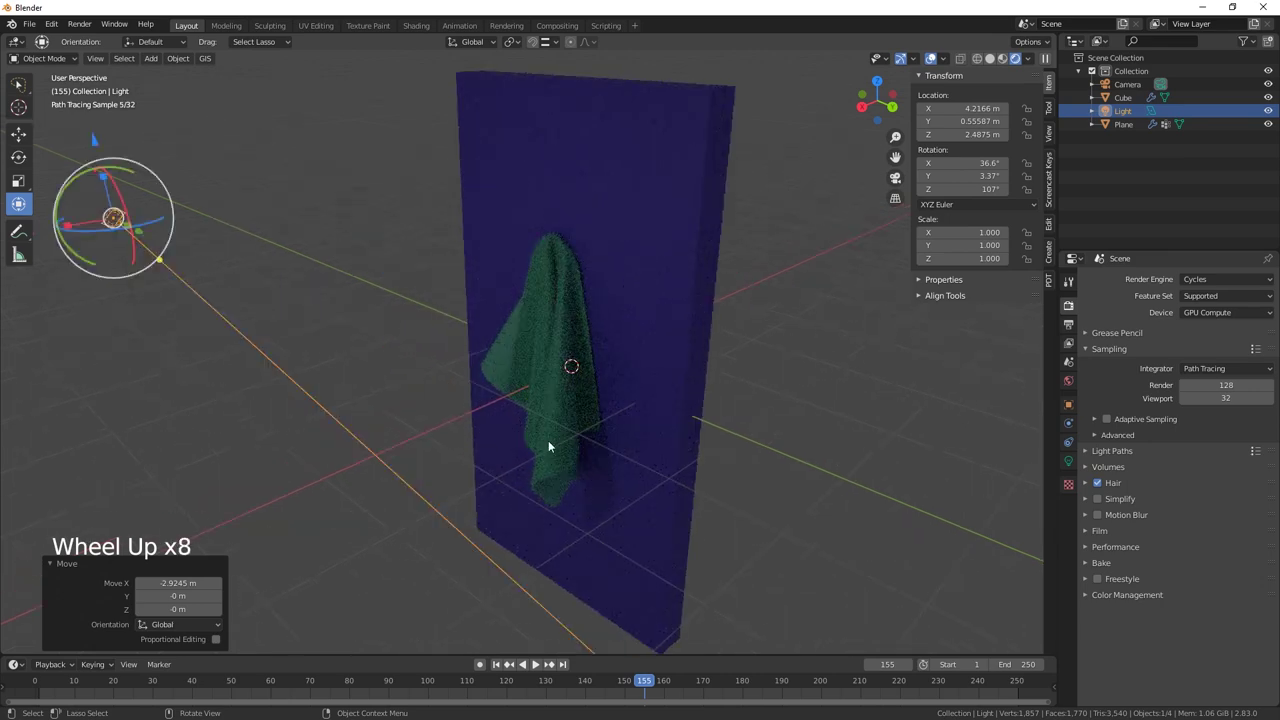
{"action": "middle_click_drag", "start_coordinate": [365, 448], "coordinate": [582, 357]}
{"action": "left_click_drag", "start_coordinate": [597, 348], "coordinate": [766, 352]}
Try the area light's power at 500 W and reduce it to 100 W
{"action": "left_click", "coordinate": [1068, 460]}
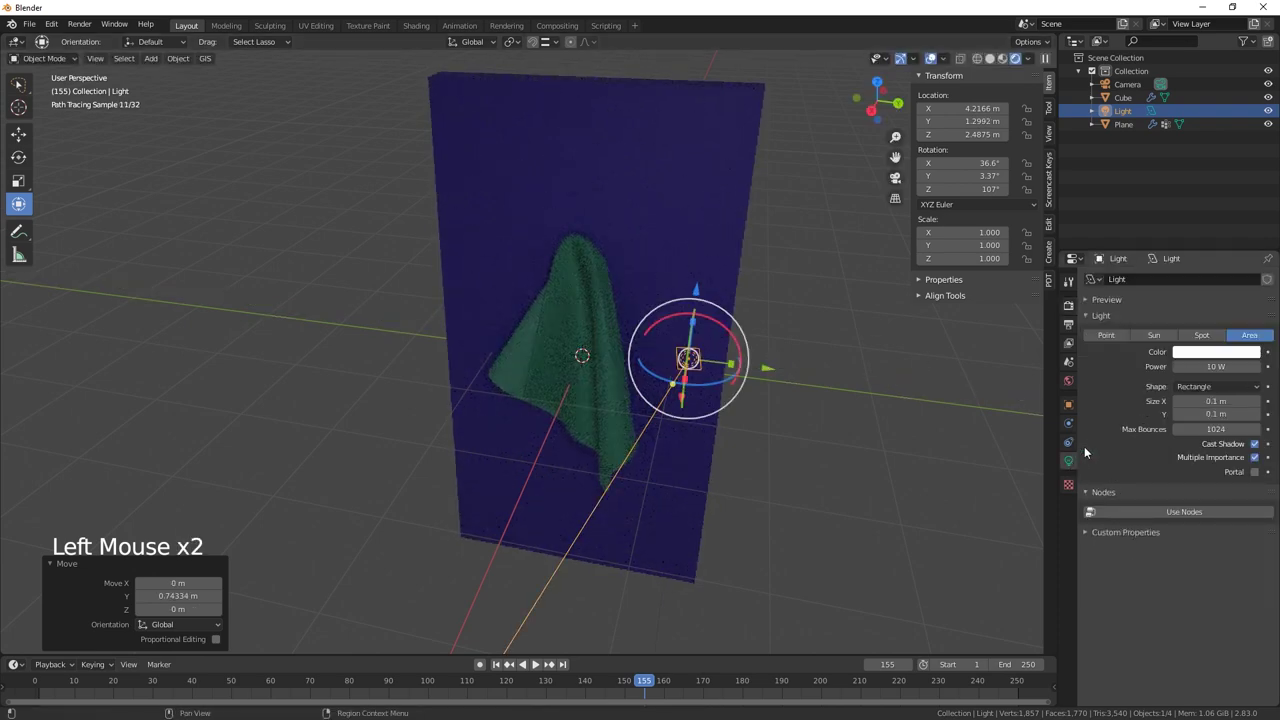
{"action": "left_click", "coordinate": [1216, 367]}
{"action": "type", "text": "500"}
{"action": "key", "text": "Return"}
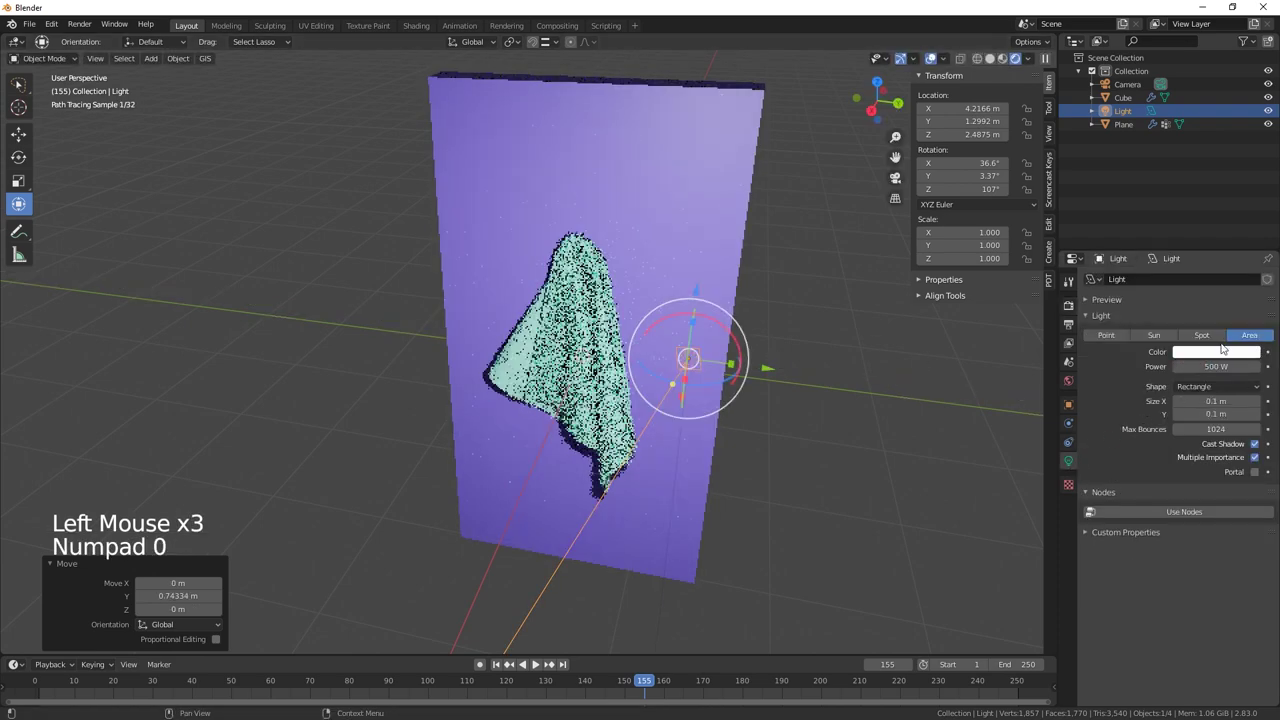
{"action": "left_click_drag", "start_coordinate": [1216, 367], "coordinate": [1160, 367]}
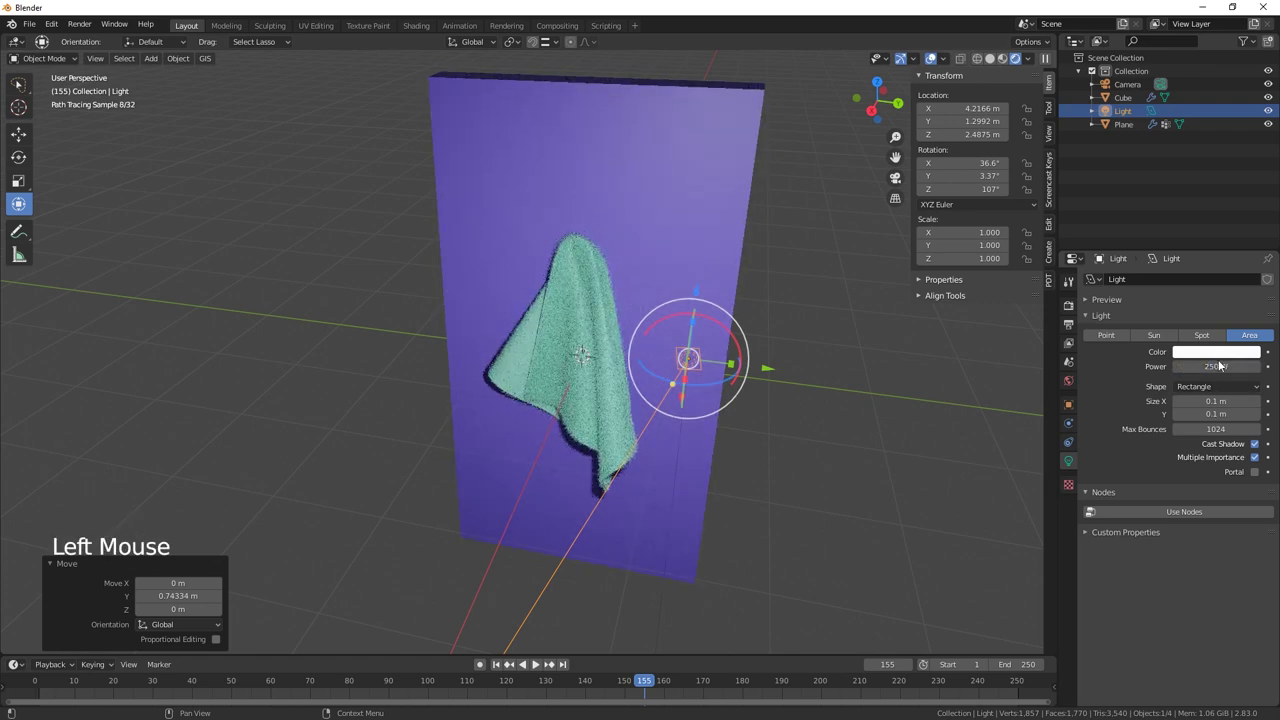
{"action": "double_click", "coordinate": [1219, 366]}
{"action": "type", "text": "100"}
{"action": "key", "text": "Return"}
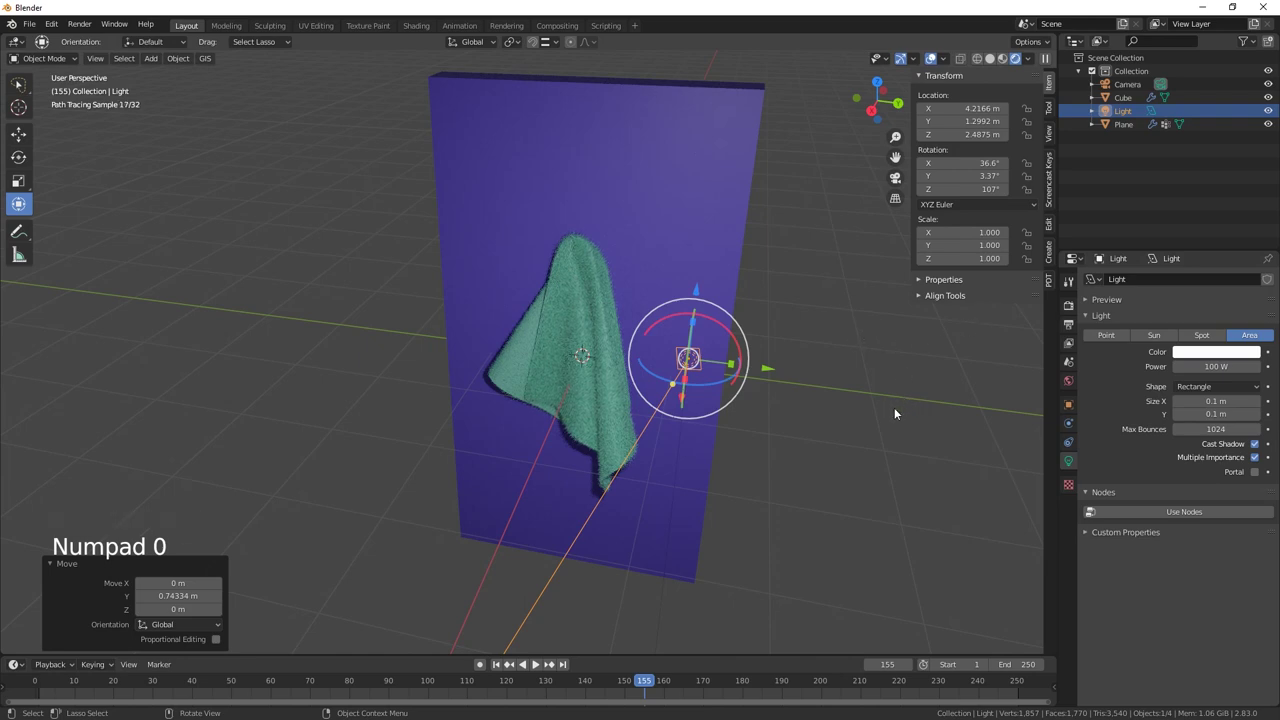
Raise the area light about 0.74 m along Z and enlarge it to about 1.75 m by 1.07 m
{"action": "middle_click_drag", "start_coordinate": [894, 407], "coordinate": [454, 327]}
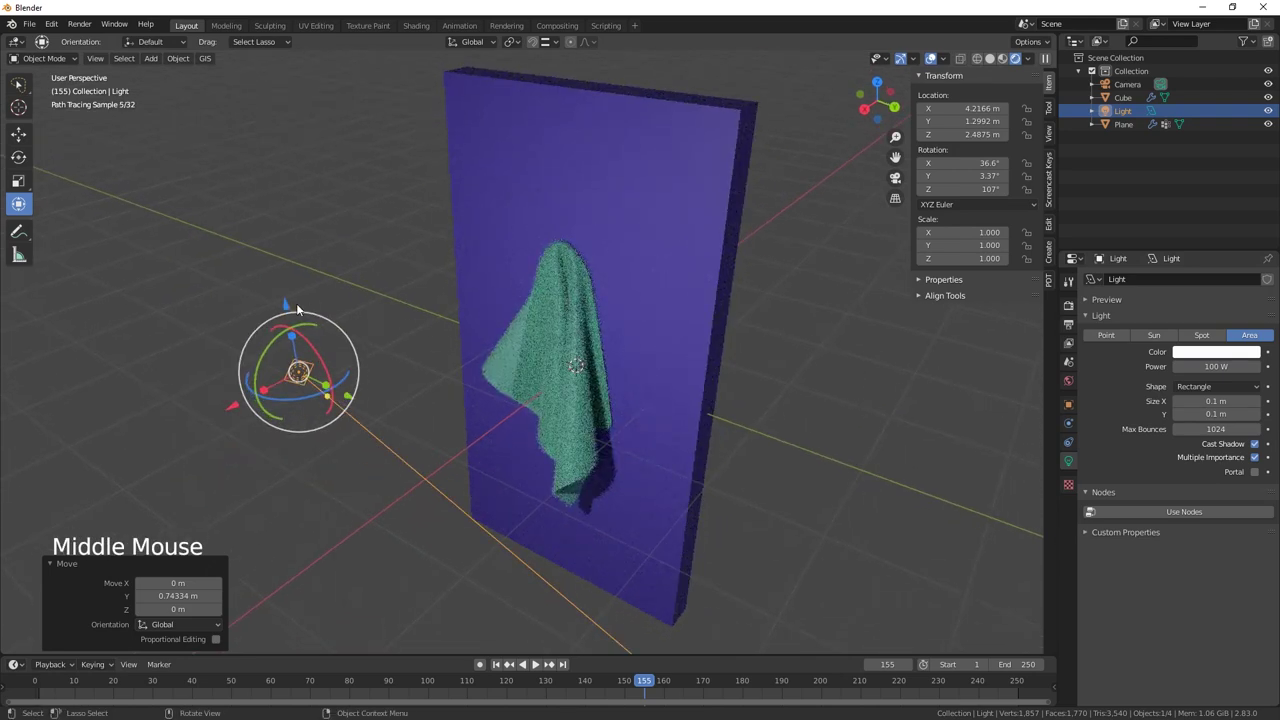
{"action": "left_click_drag", "start_coordinate": [296, 303], "coordinate": [226, 136]}
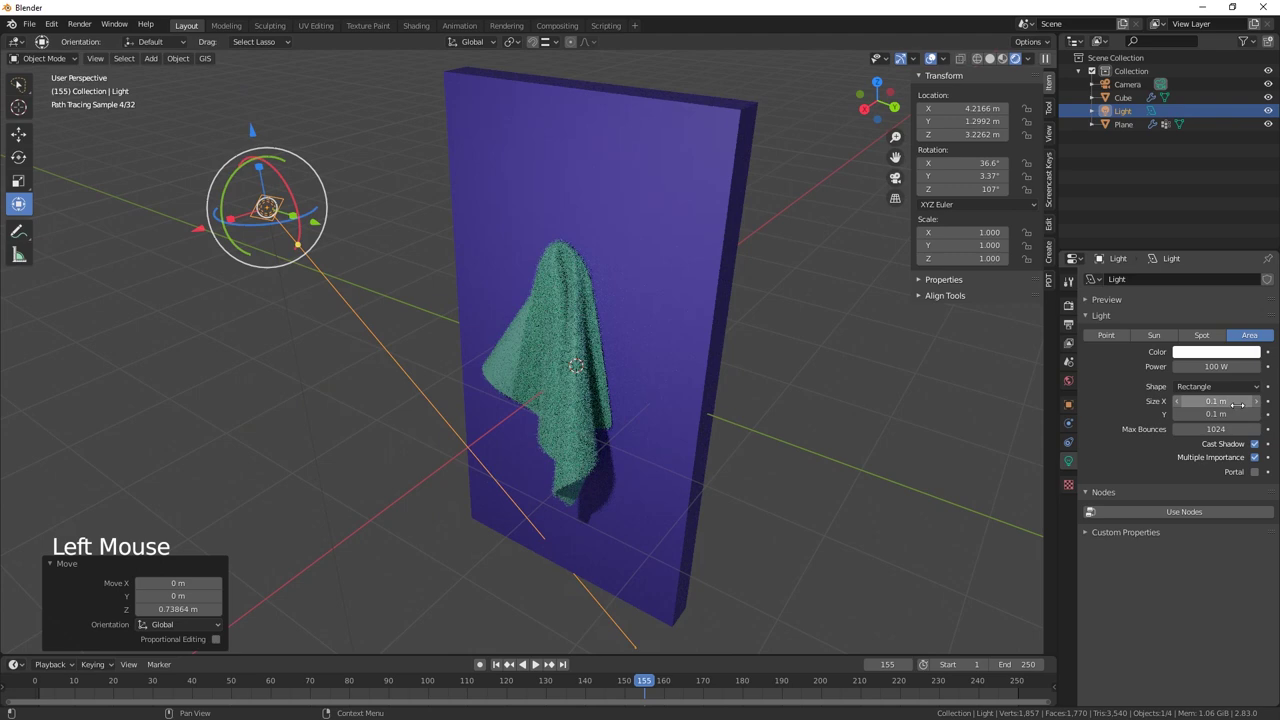
{"action": "left_click_drag", "start_coordinate": [1213, 401], "coordinate": [1266, 414]}
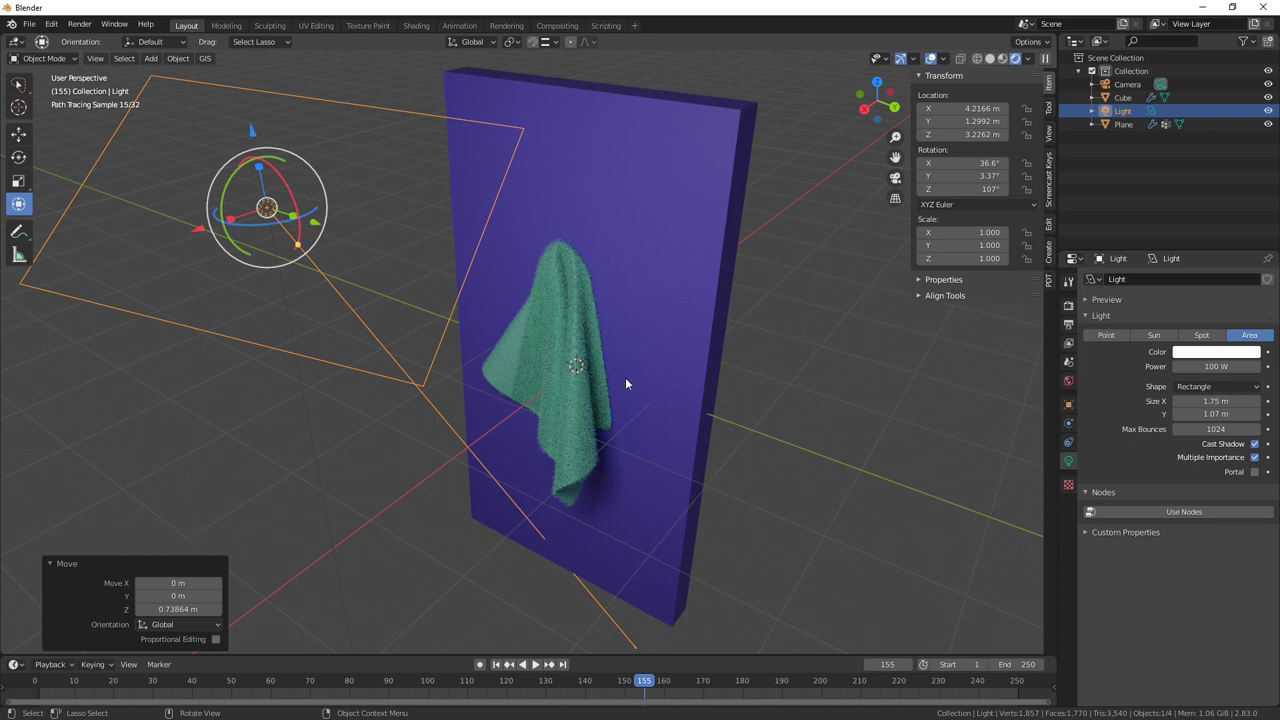
Lower the area light's power to about 81.7 W and inspect the rendered cloth fibers up close
{"action": "left_click_drag", "start_coordinate": [1216, 366], "coordinate": [1190, 366]}
{"action": "scroll", "coordinate": [682, 351], "scroll_direction": "up", "scroll_amount": 3}
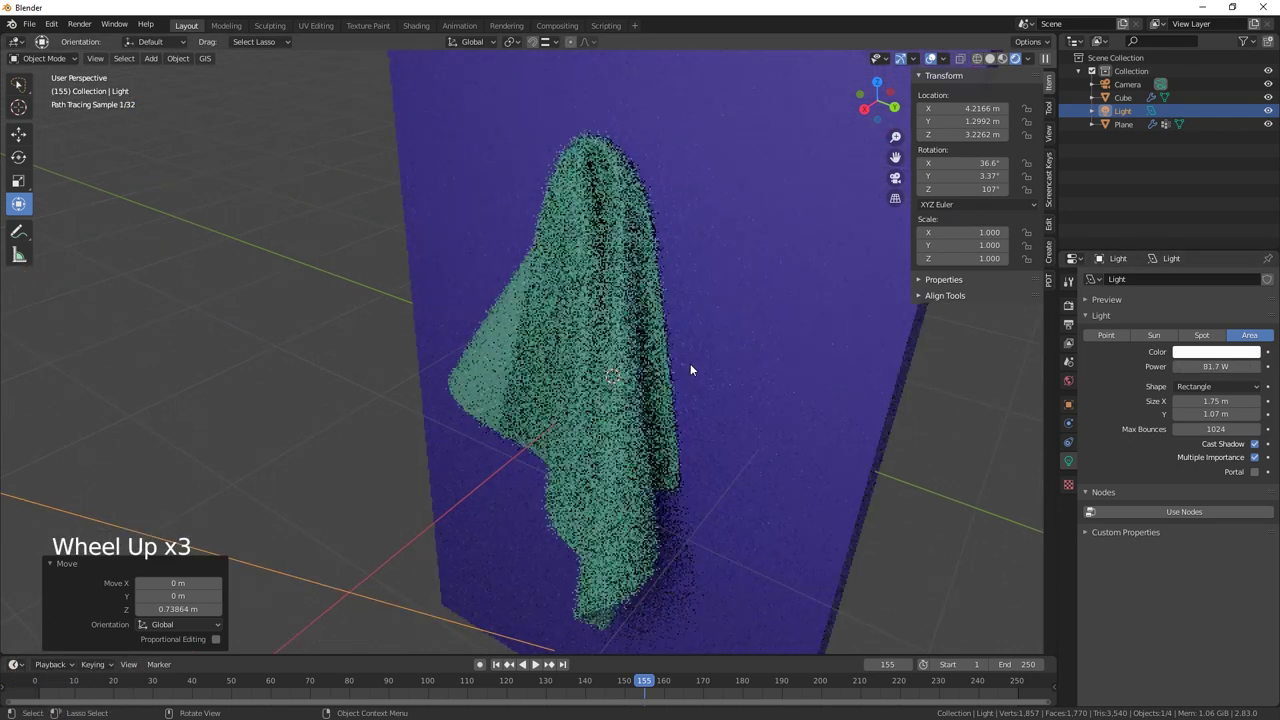
{"action": "middle_click_drag", "start_coordinate": [748, 355], "coordinate": [757, 354]}
{"action": "scroll", "coordinate": [723, 311], "scroll_direction": "up", "scroll_amount": 1}
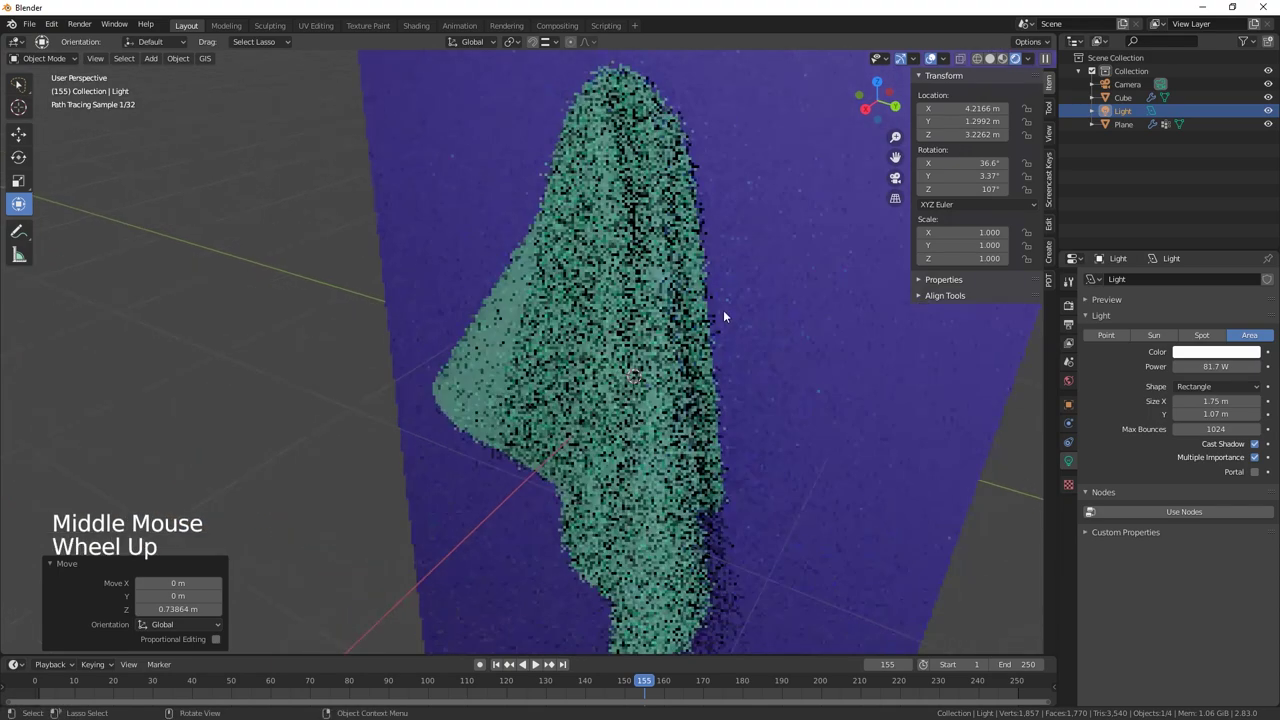
{"action": "mouse_move", "coordinate": [728, 282]}
{"action": "middle_mouse_down"}
{"action": "mouse_move", "coordinate": [651, 278]}
{"action": "mouse_move", "coordinate": [691, 363]}
{"action": "mouse_move", "coordinate": [669, 323]}
{"action": "mouse_move", "coordinate": [680, 338]}
{"action": "middle_mouse_up"}
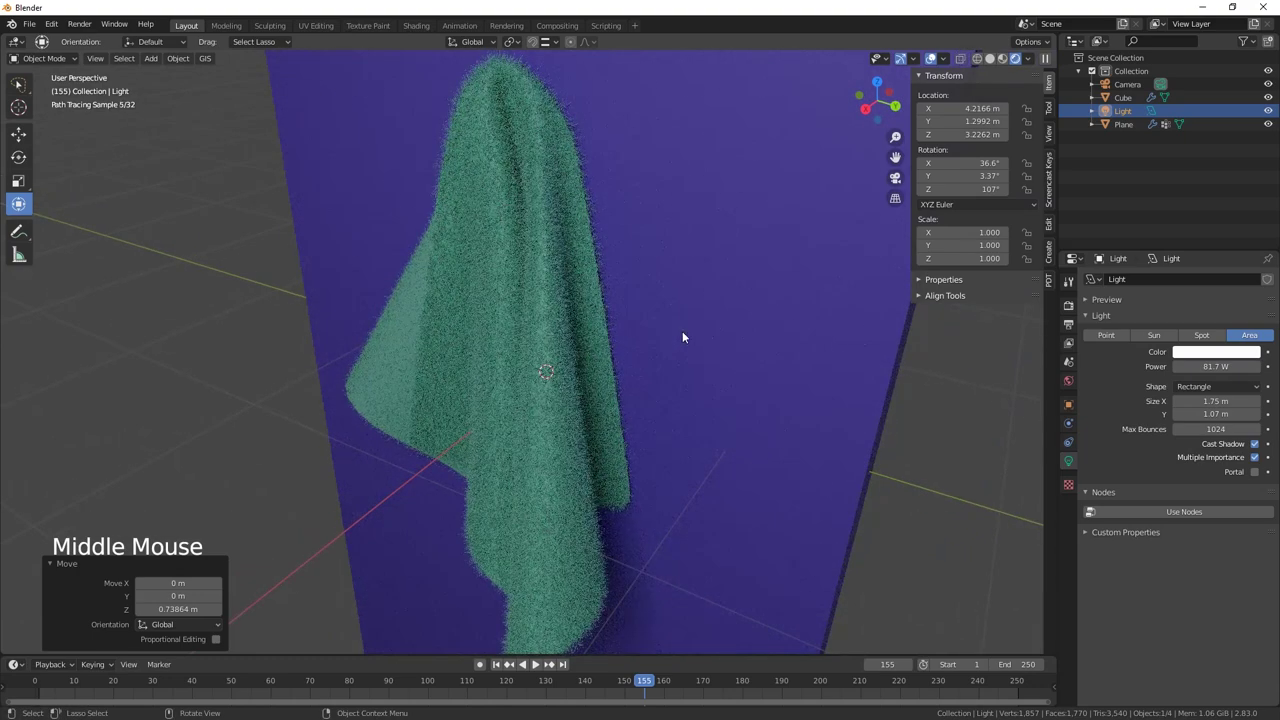
{"action": "scroll", "coordinate": [682, 337], "scroll_direction": "up", "scroll_amount": 2}
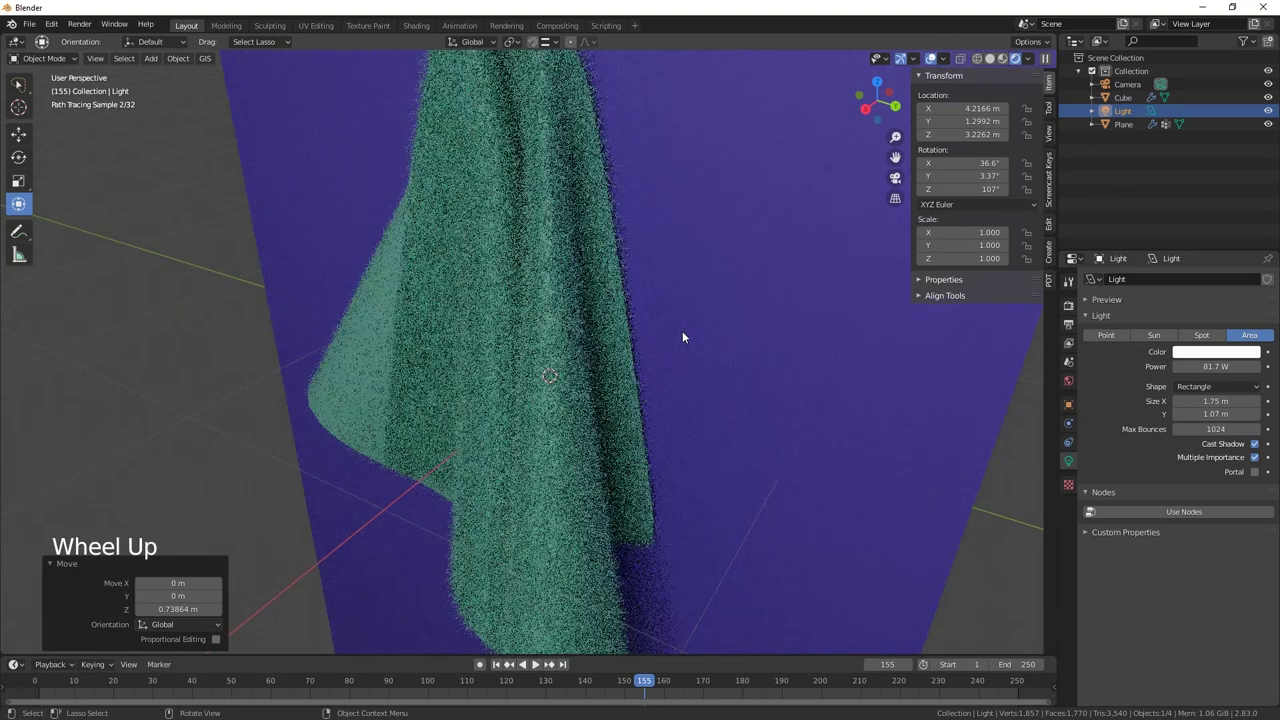